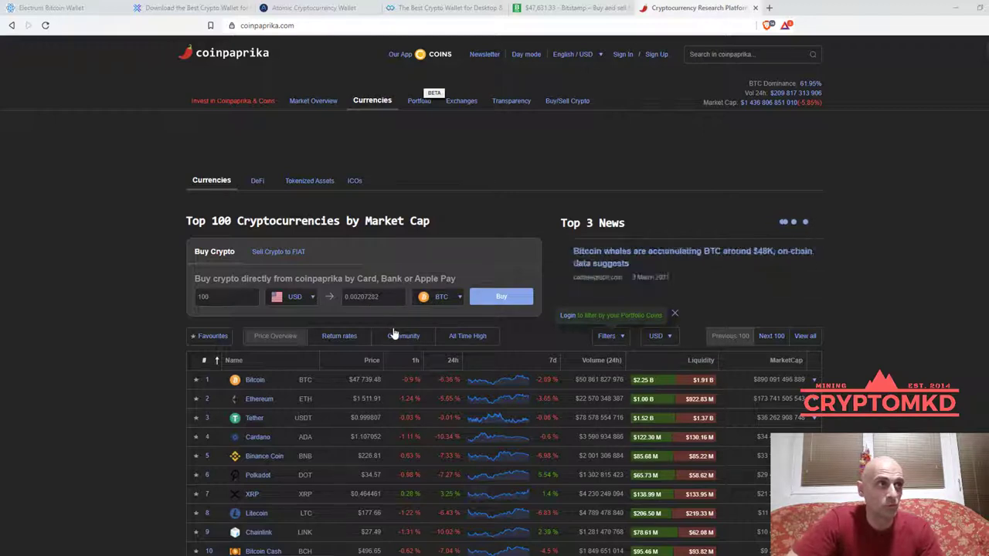
Download the Electrum 4.0.9 Windows Installer from the Electrum website and save it in the Downloads folder.
click(61, 7)
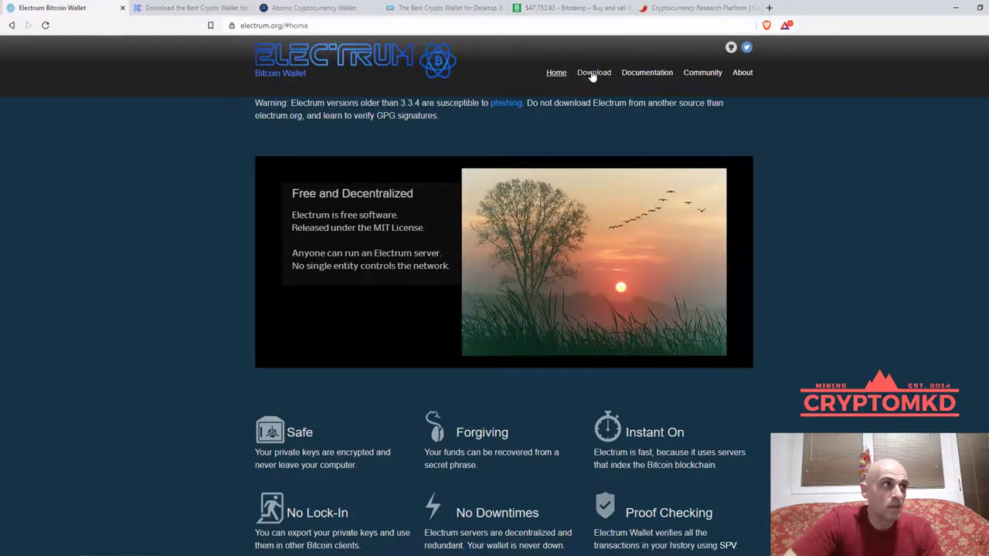
click(593, 72)
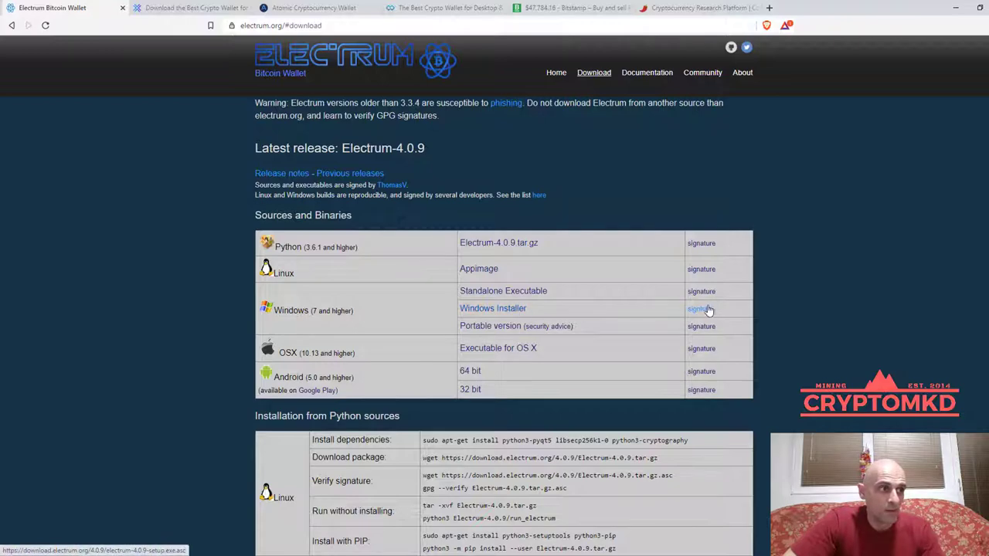
scroll(485, 312, down, 2)
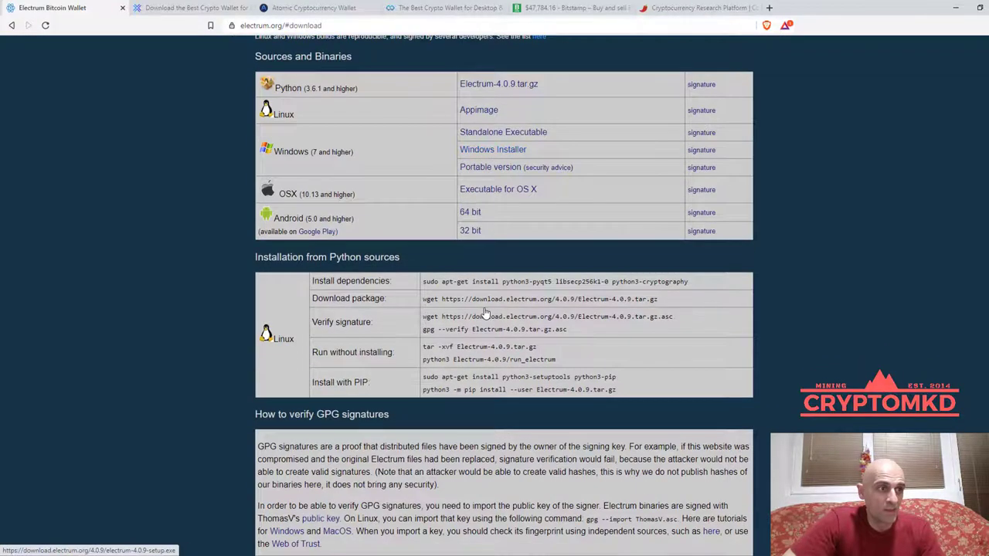
scroll(485, 312, up, 1)
scroll(485, 312, down, 3)
scroll(485, 312, up, 5)
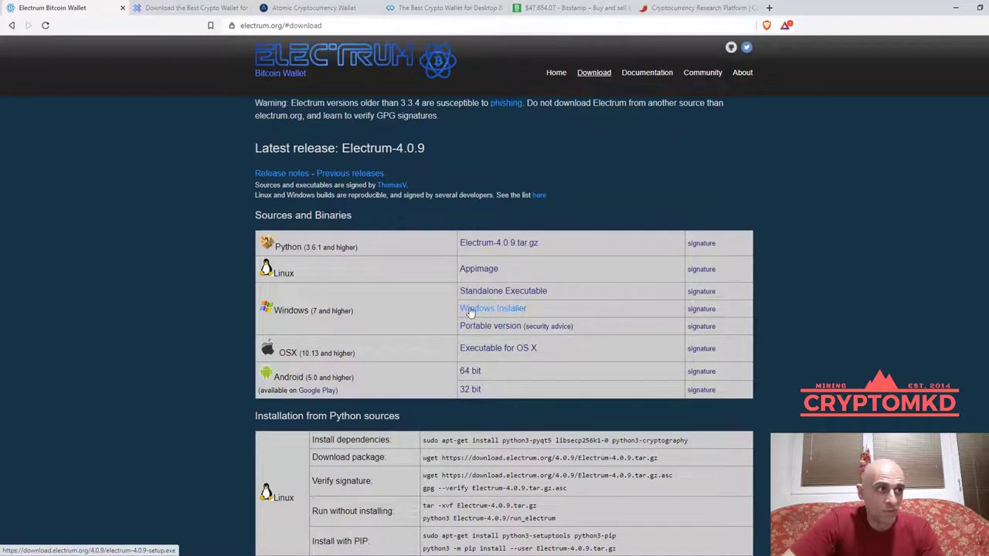
click(518, 311)
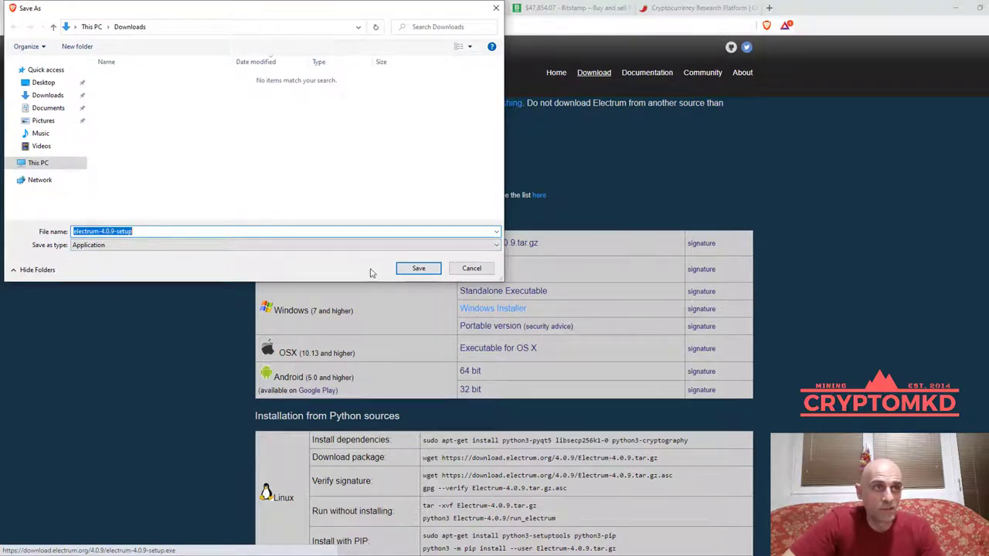
click(411, 270)
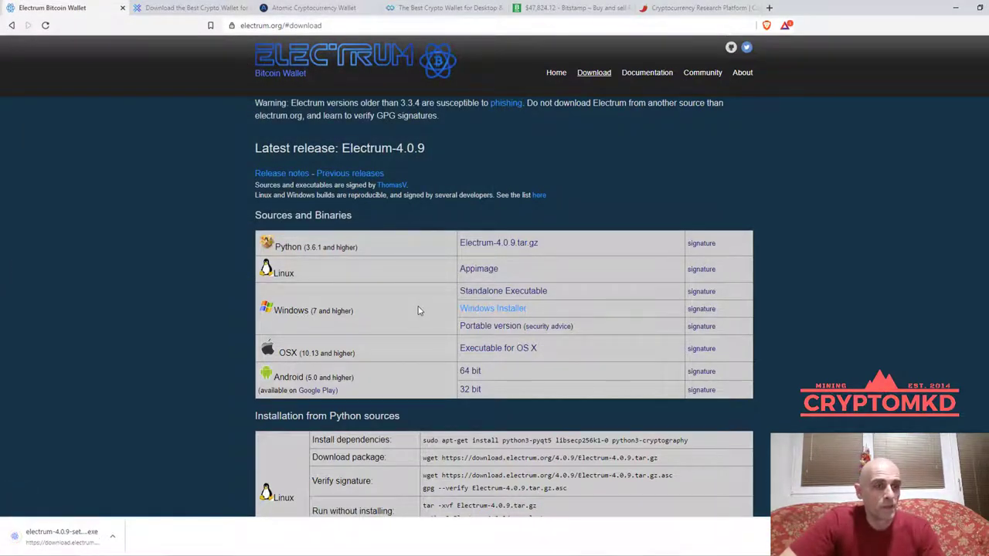
Run the downloaded electrum-4.0.9-setup from its folder and authorize it by entering the administrator password.
click(112, 536)
click(151, 502)
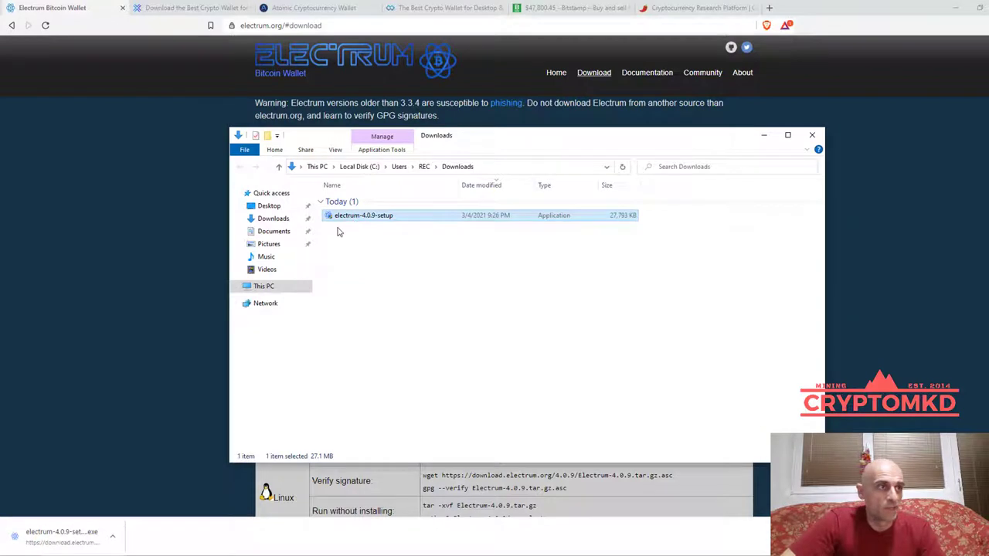
key(Return)
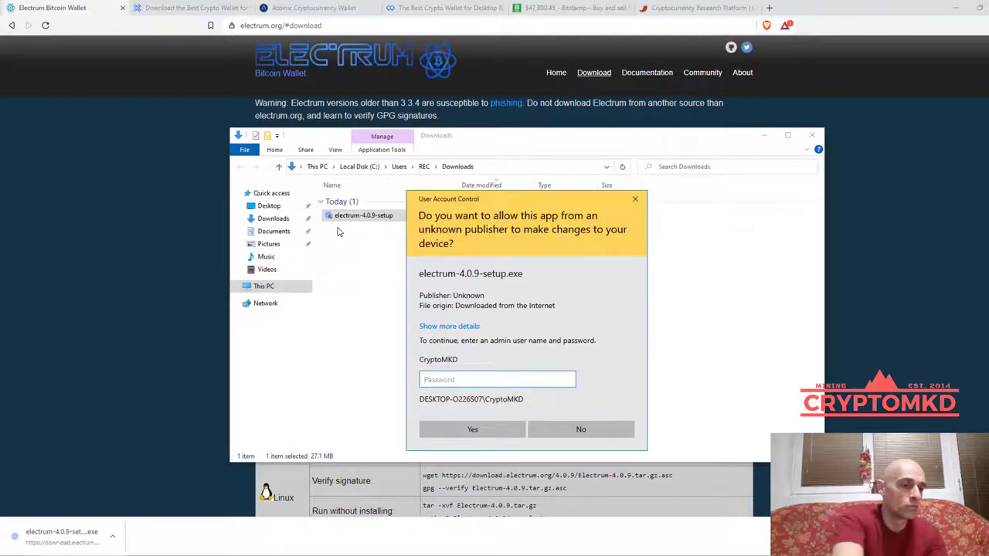
text(p)
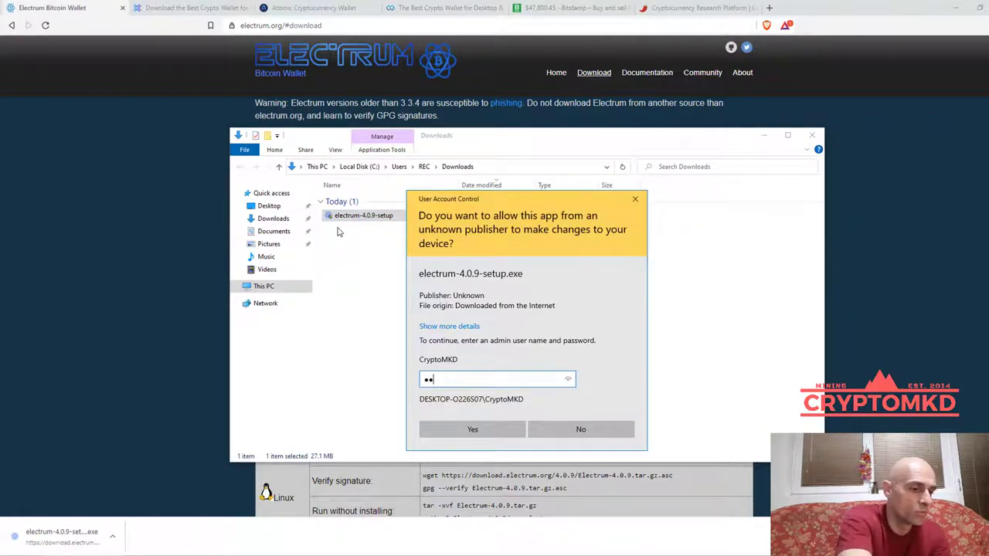
text(•••••••)
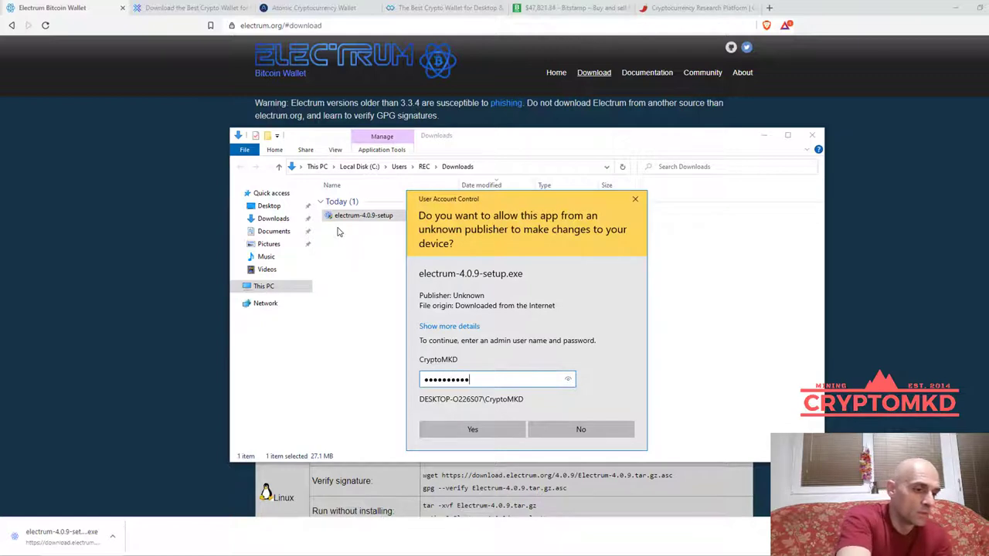
text(•••••••)
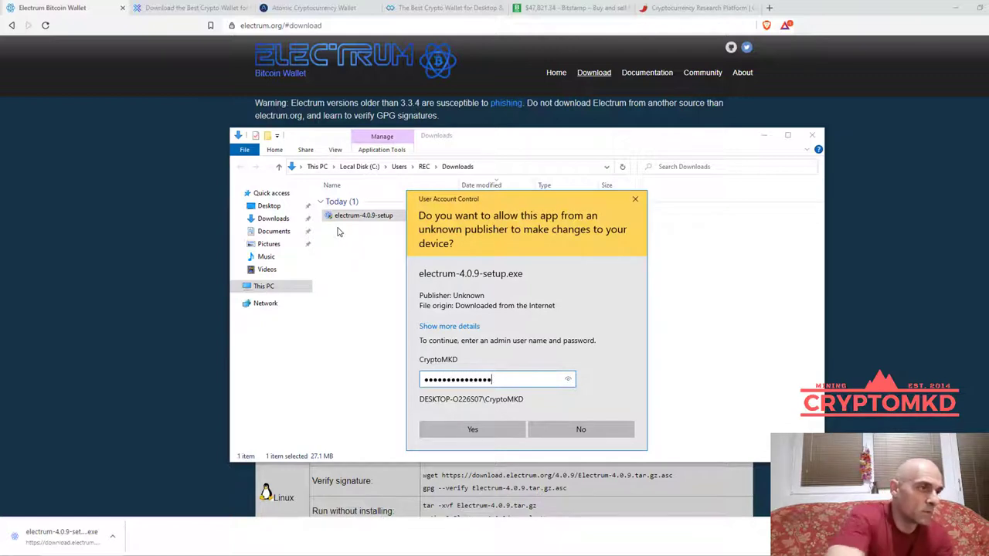
click(476, 432)
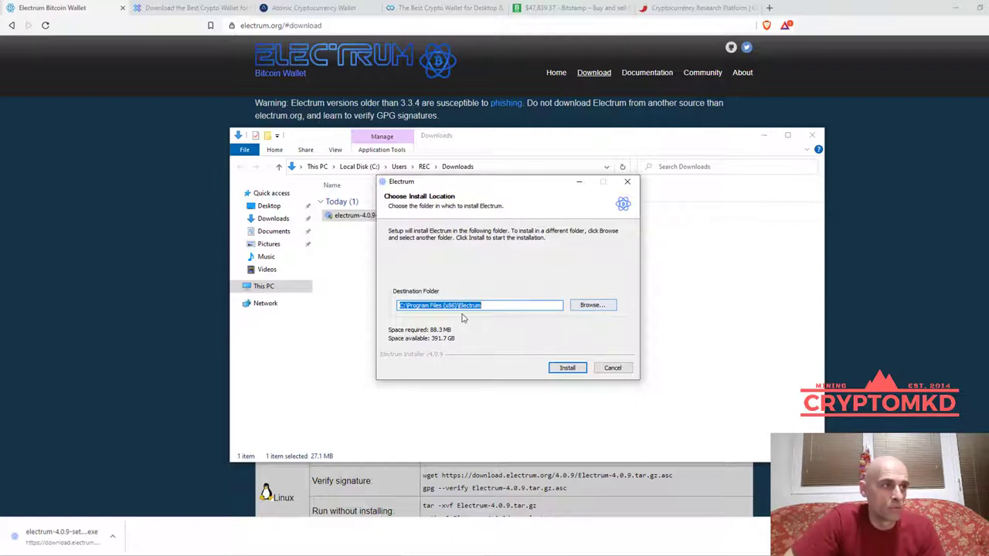
Create a folder named ELECTRUM on the DATA (E:) drive and choose it as the installation destination.
click(592, 305)
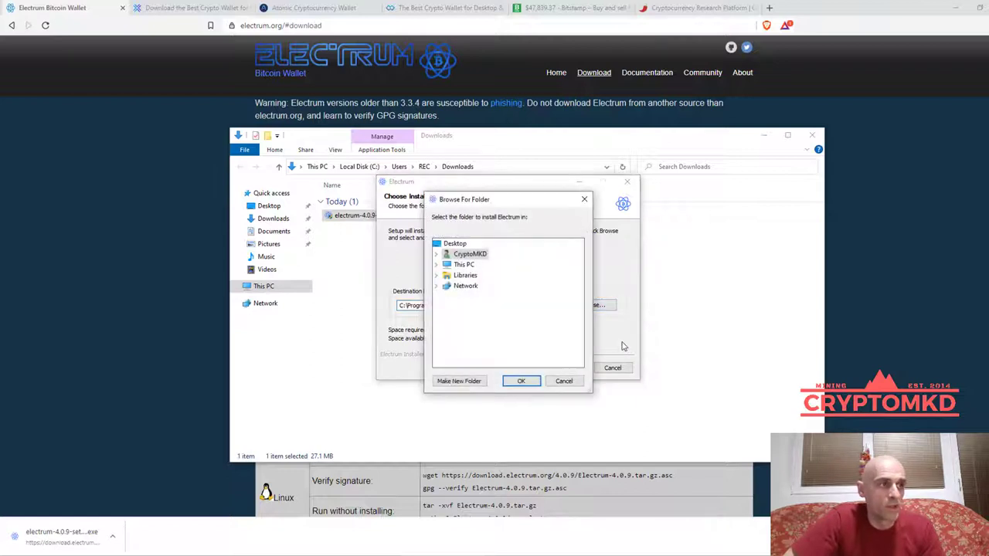
double_click(463, 265)
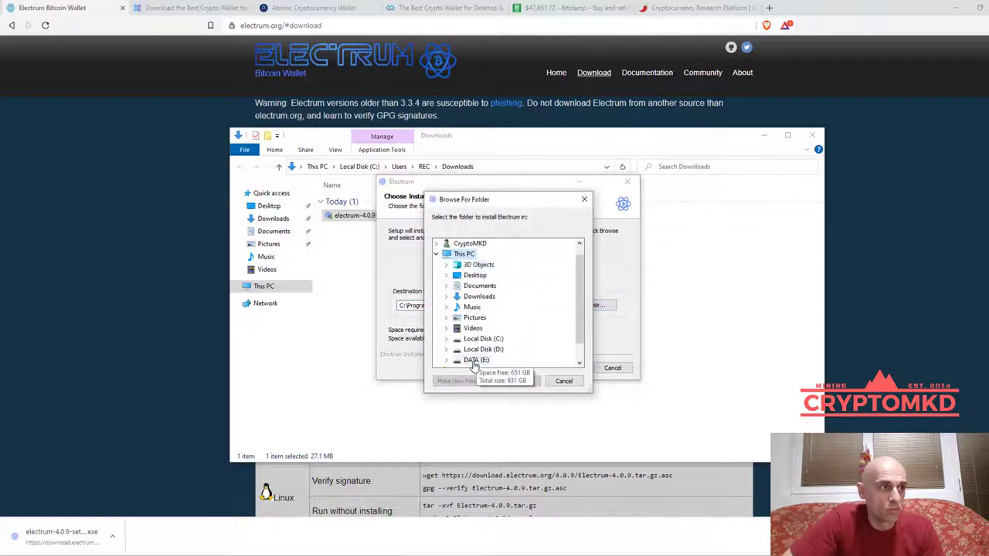
double_click(475, 361)
click(458, 381)
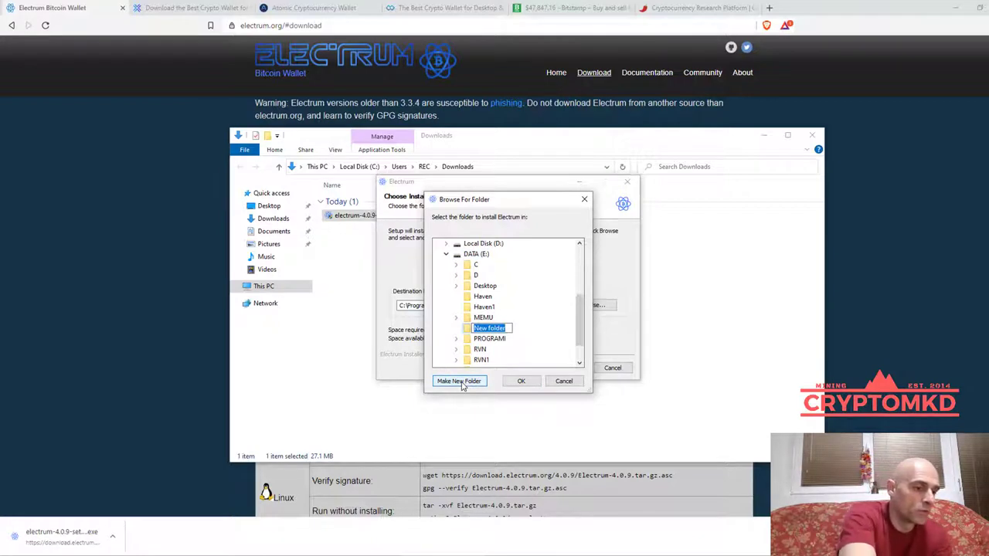
text(ELECTR)
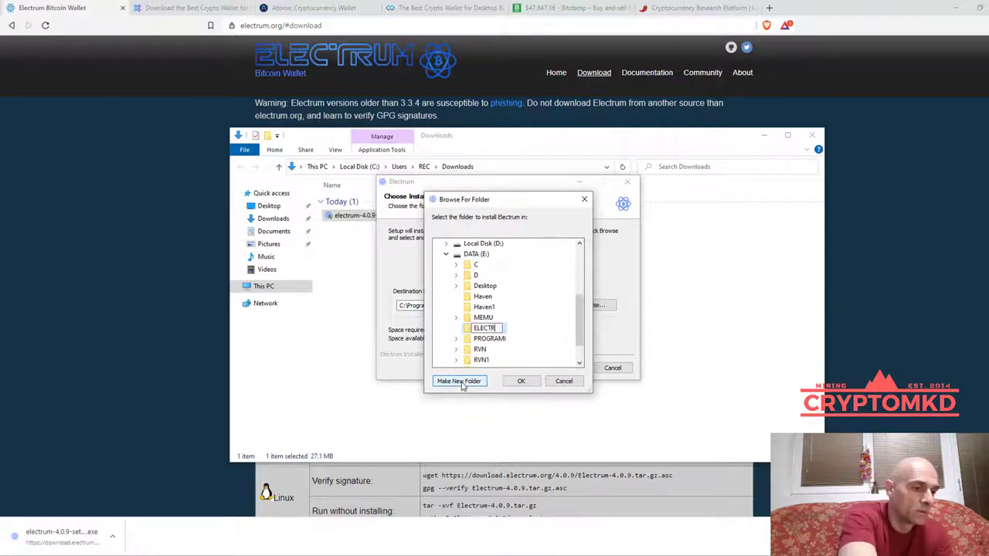
text(UM)
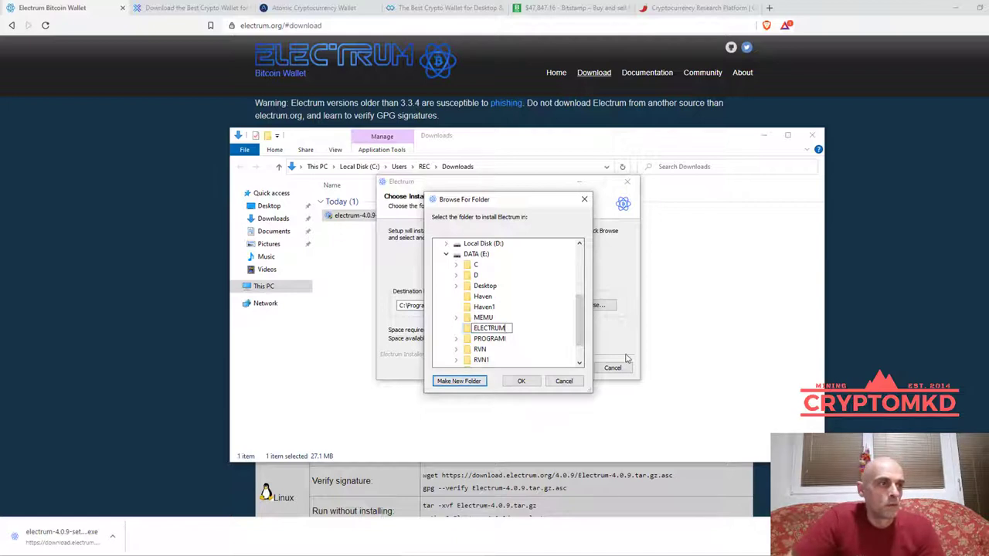
key(Return)
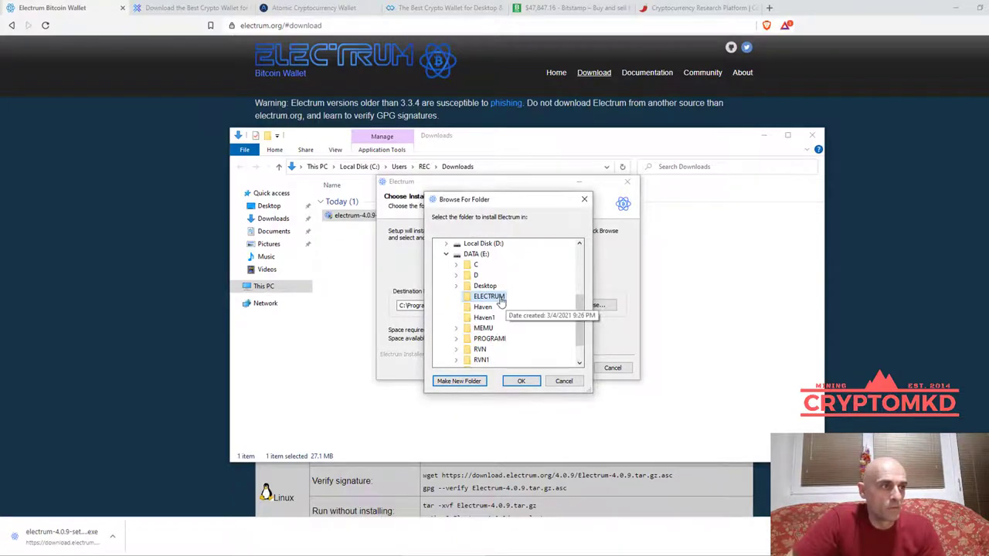
click(520, 381)
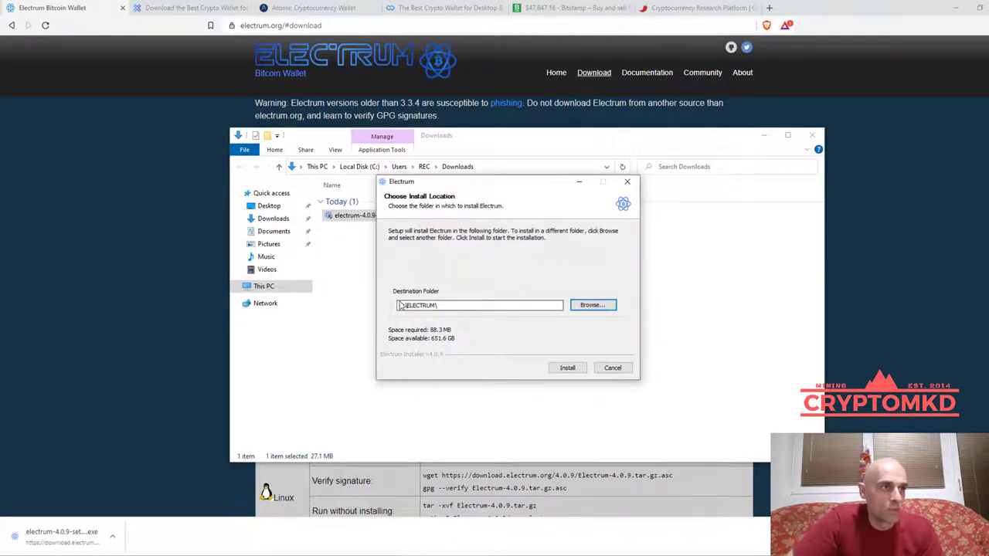
Install Electrum, close the finished installer and minimize the open windows to reach the desktop.
click(567, 368)
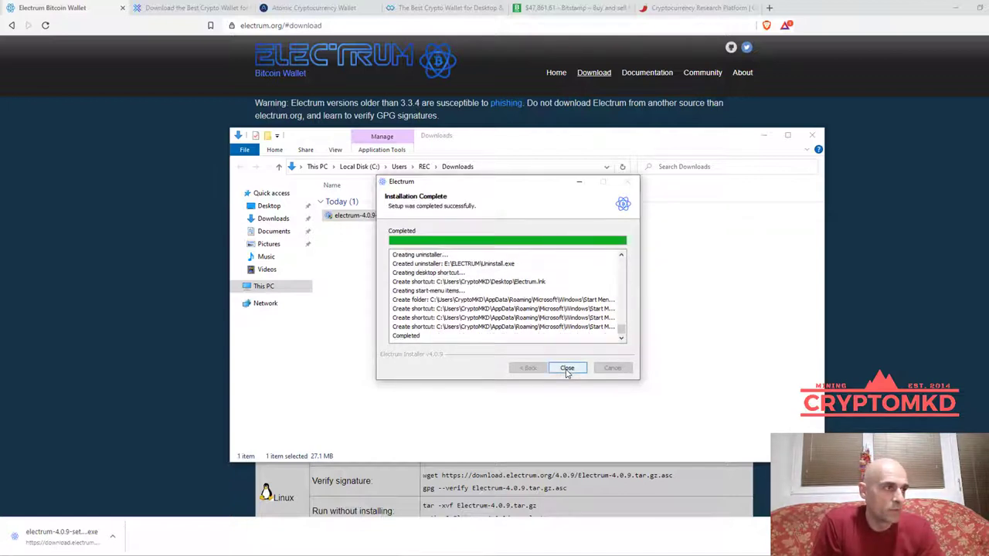
click(567, 369)
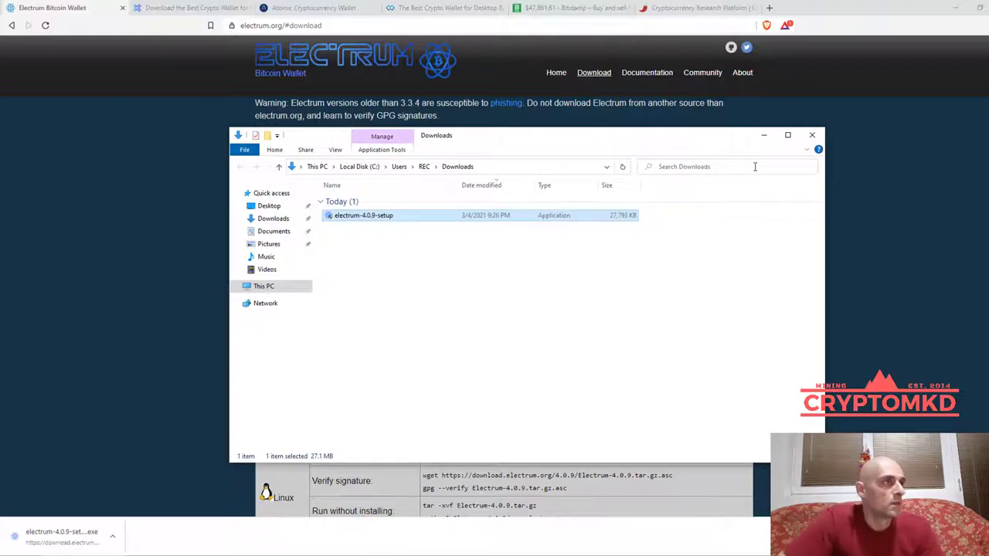
click(764, 136)
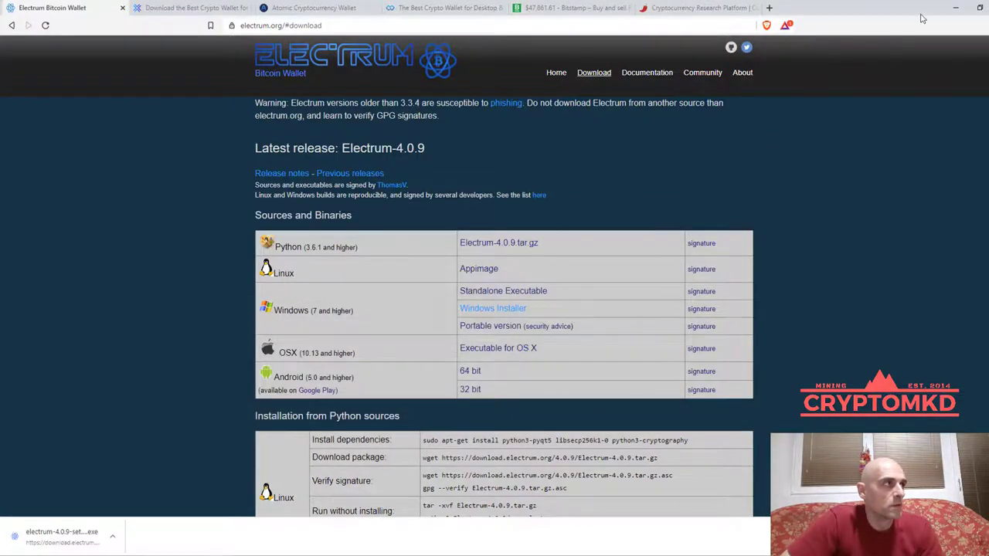
click(955, 8)
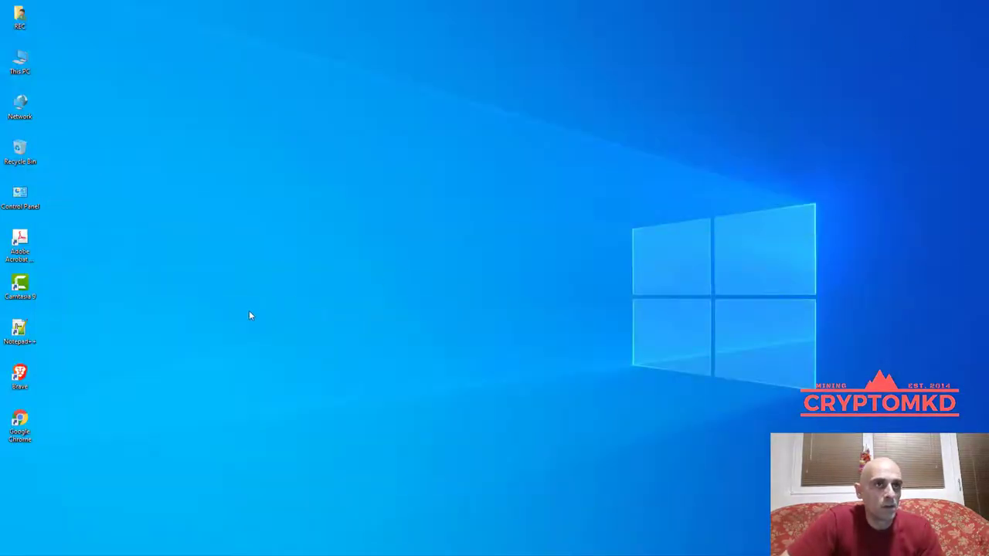
Try to launch Electrum by searching Windows for "elec", enter the administrator password and abort the reopened setup.
key(super)
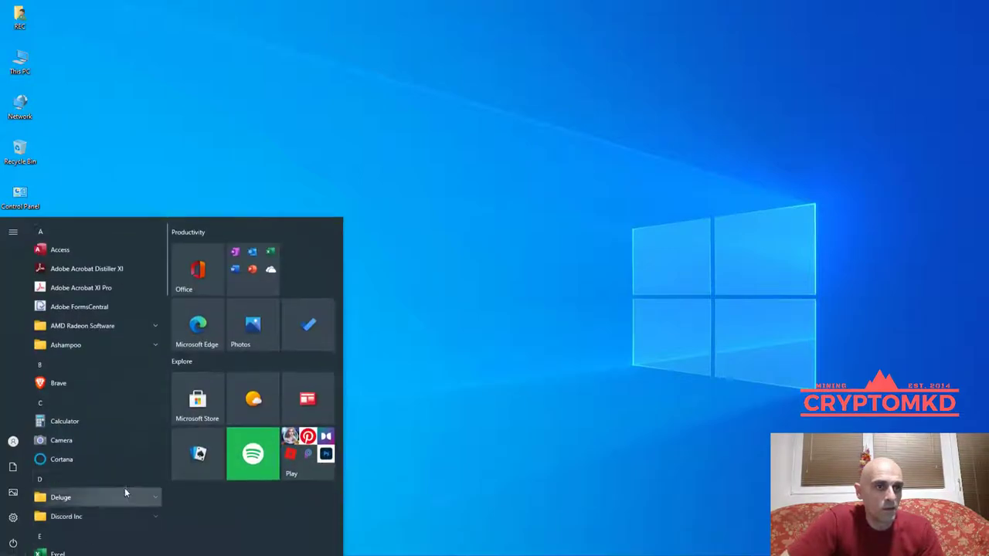
click(510, 300)
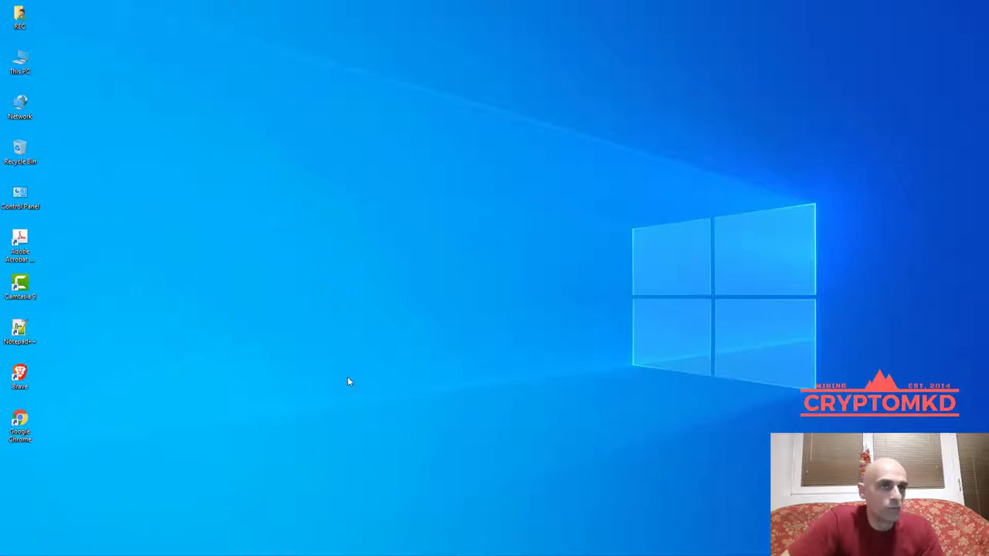
key(super)
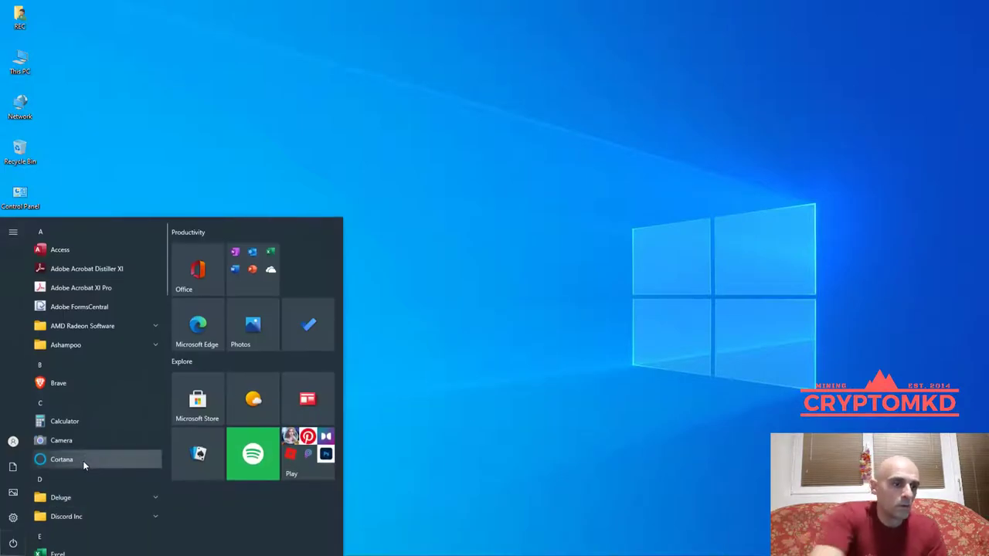
text(el)
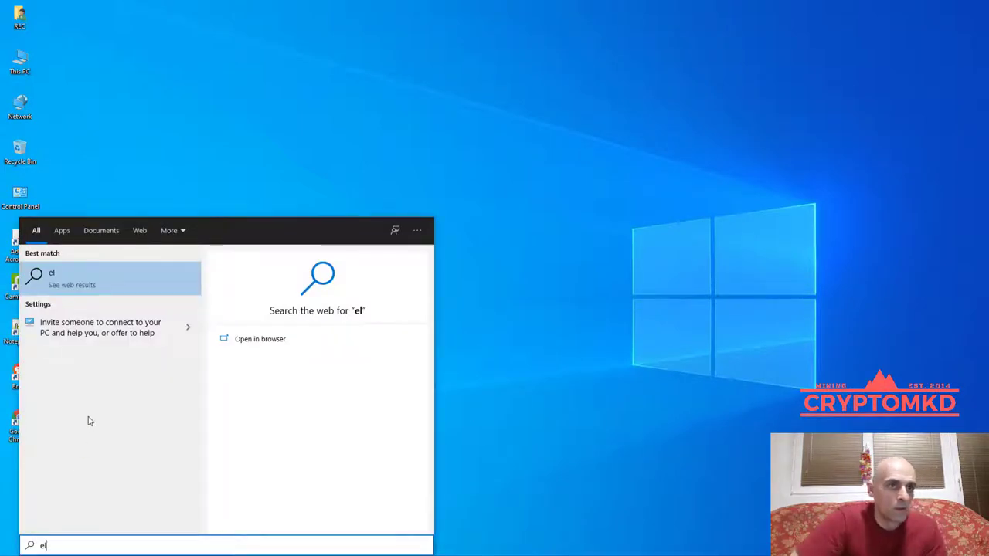
text(ec)
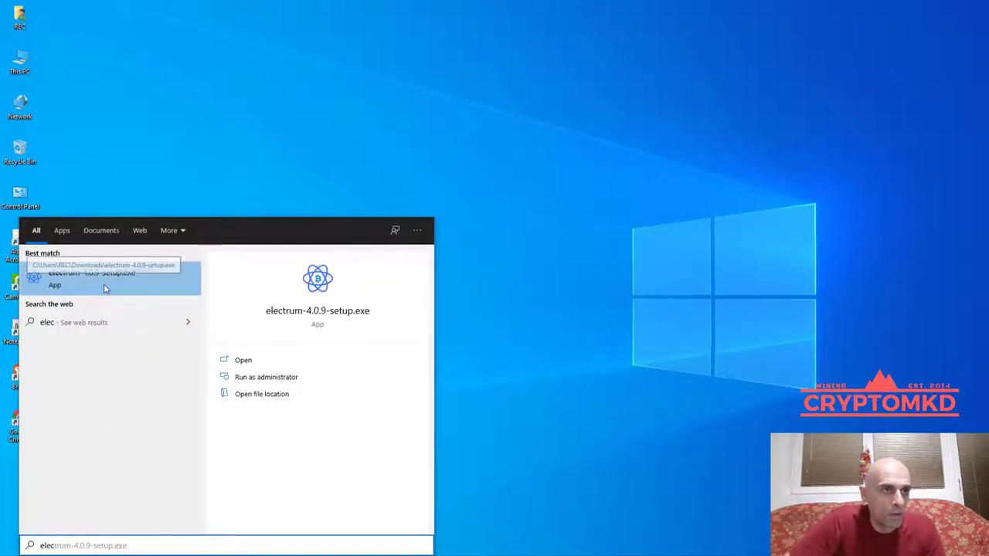
click(105, 288)
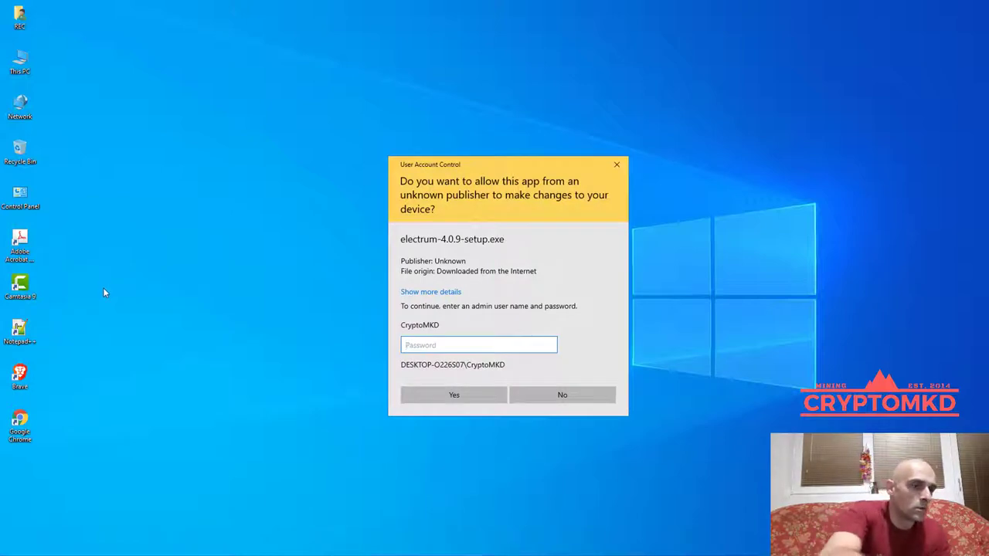
text(•)
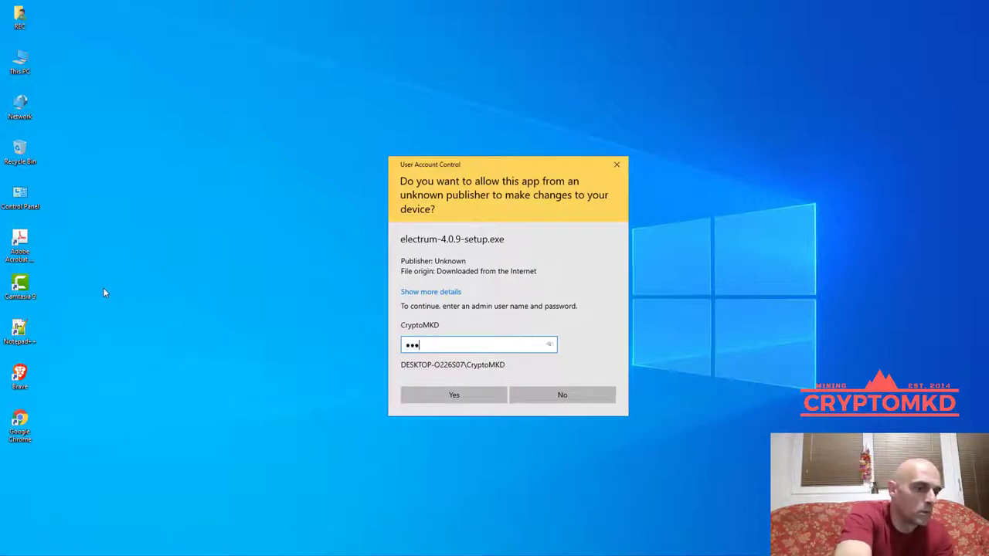
text(••••••••••••)
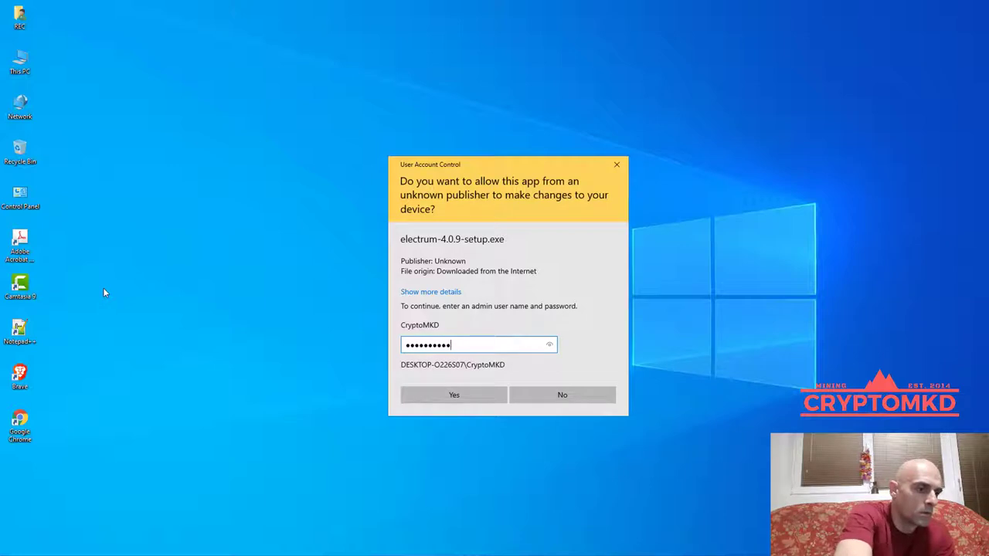
key(Return)
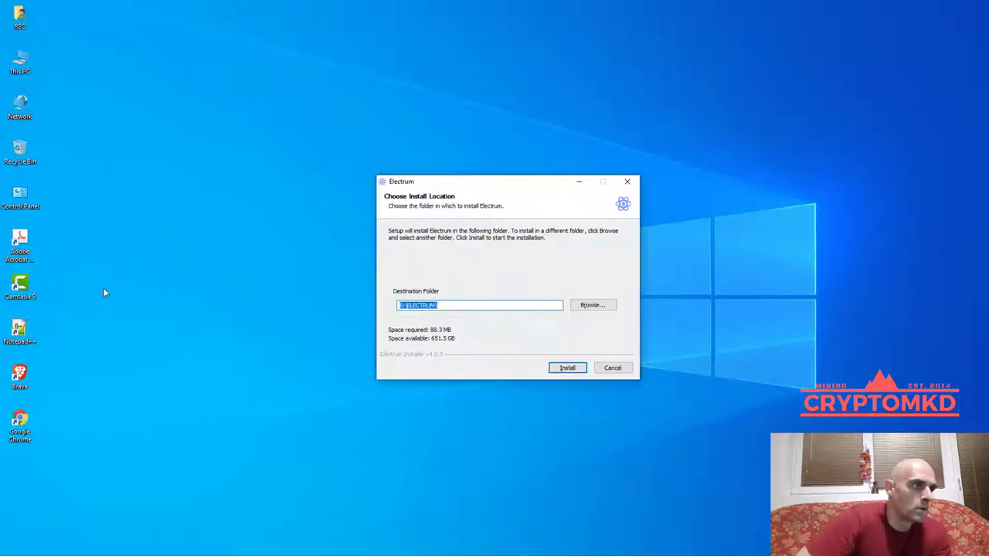
click(607, 369)
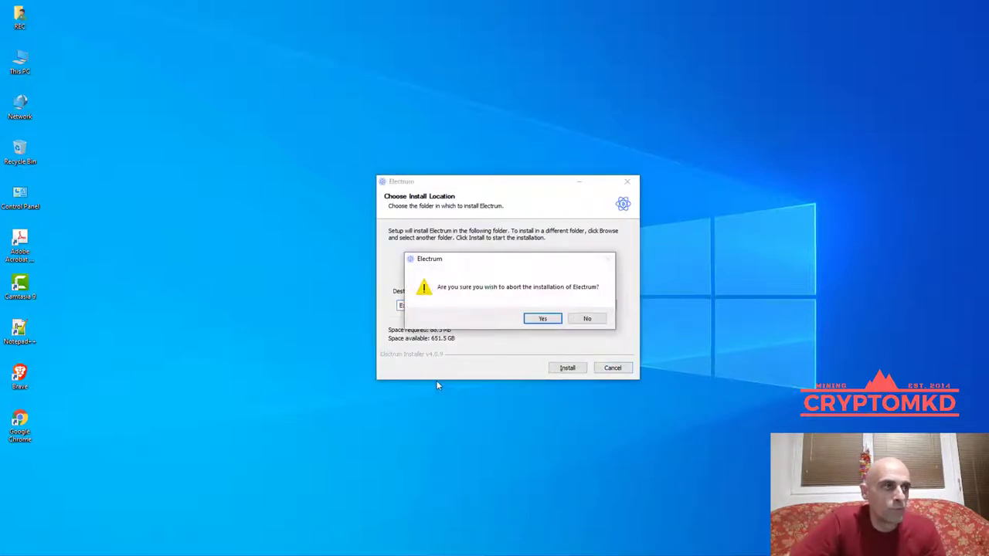
click(542, 318)
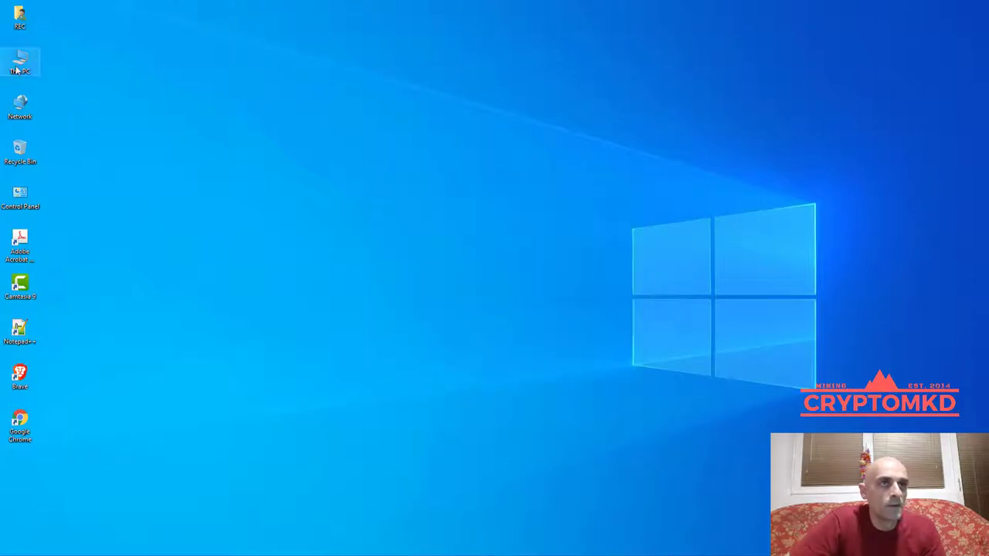
Launch the electrum-4.0.9 application from the ELECTRUM folder on the DATA (E:) drive and minimize the folder window.
key(super+e)
double_click(649, 293)
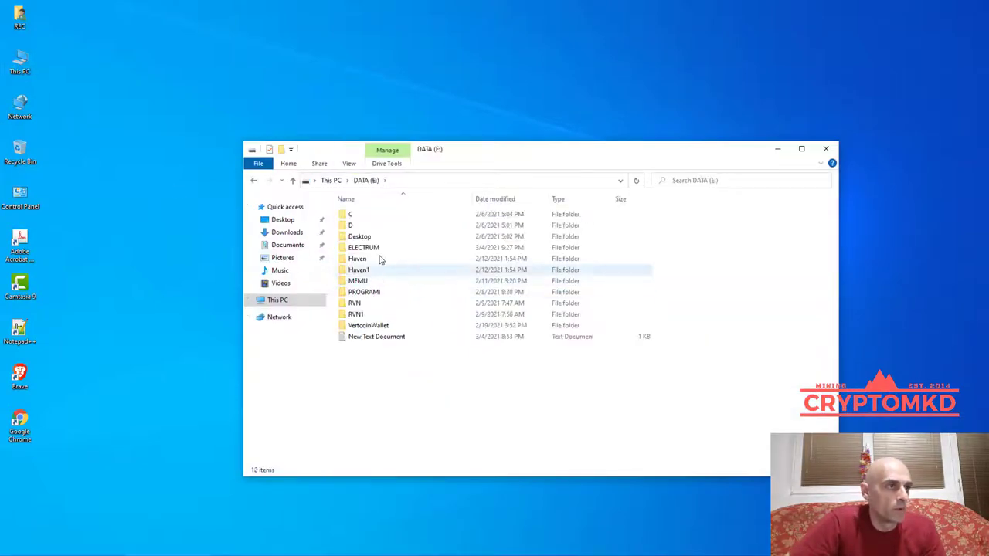
double_click(378, 250)
scroll(461, 286, down, 4)
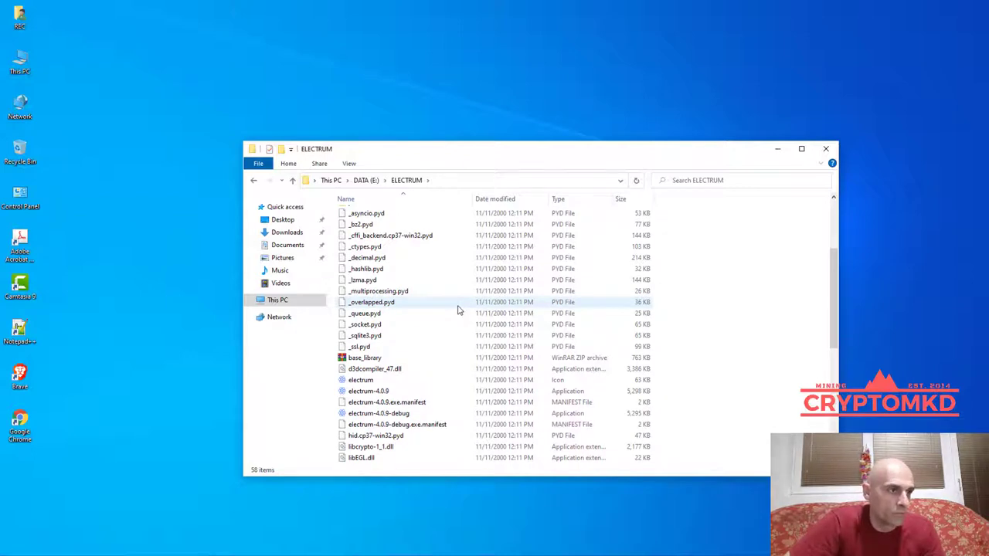
scroll(458, 309, down, 2)
scroll(458, 309, up, 6)
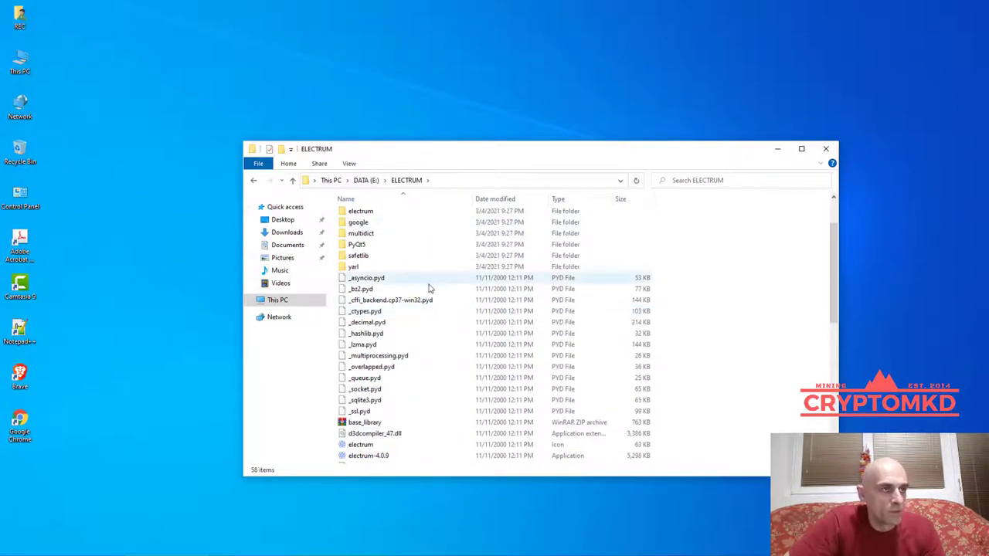
scroll(427, 287, down, 4)
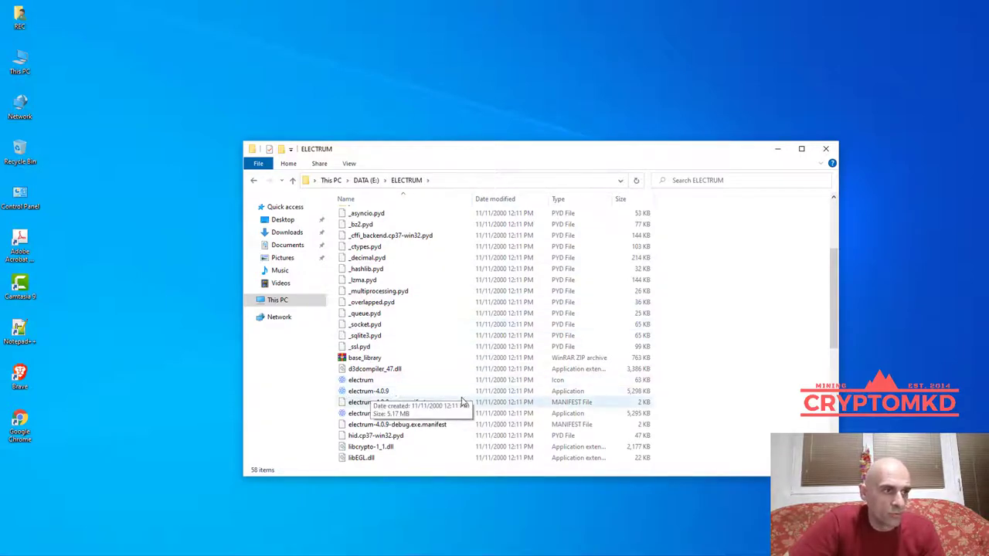
click(380, 394)
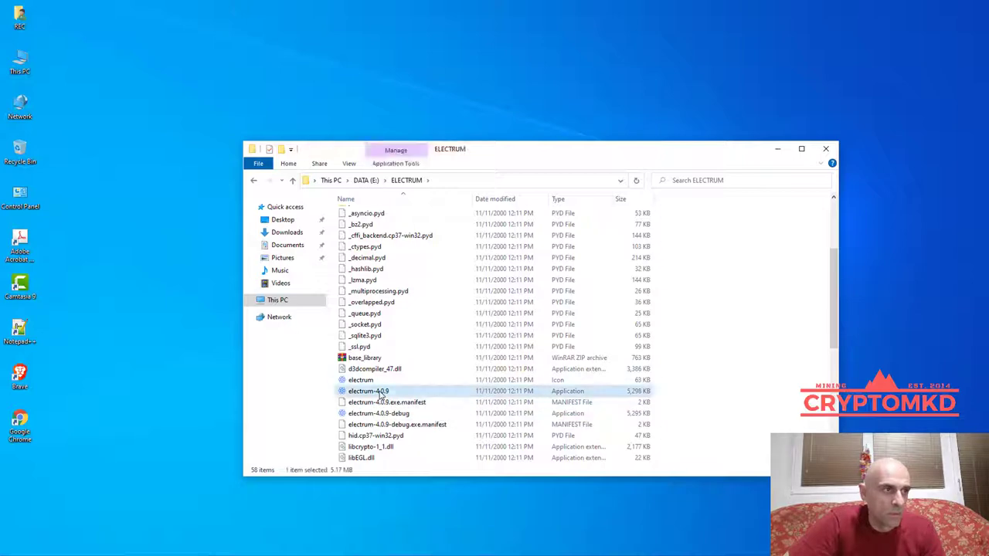
click(777, 154)
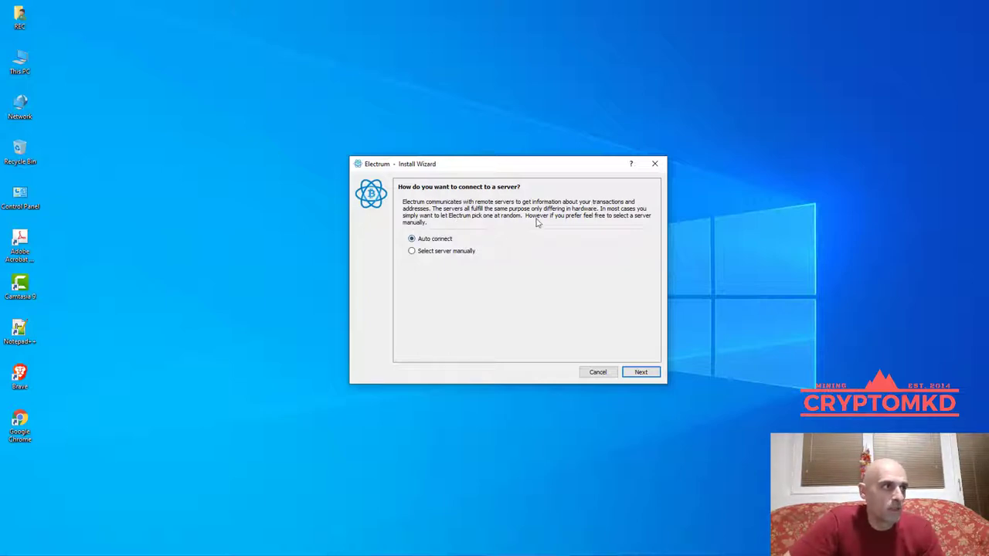
Accept automatic server connection and name the new wallet file CryptoMD.
click(641, 372)
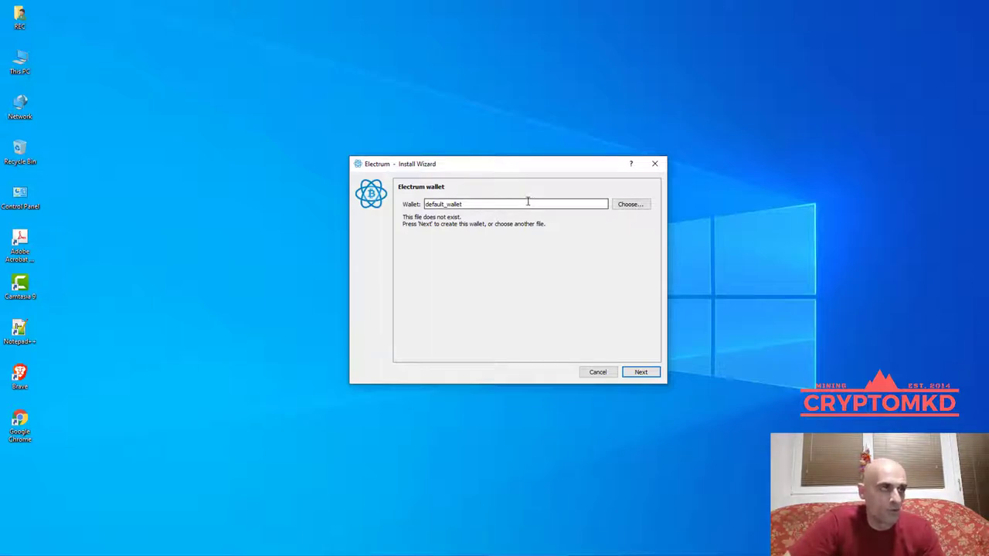
double_click(503, 203)
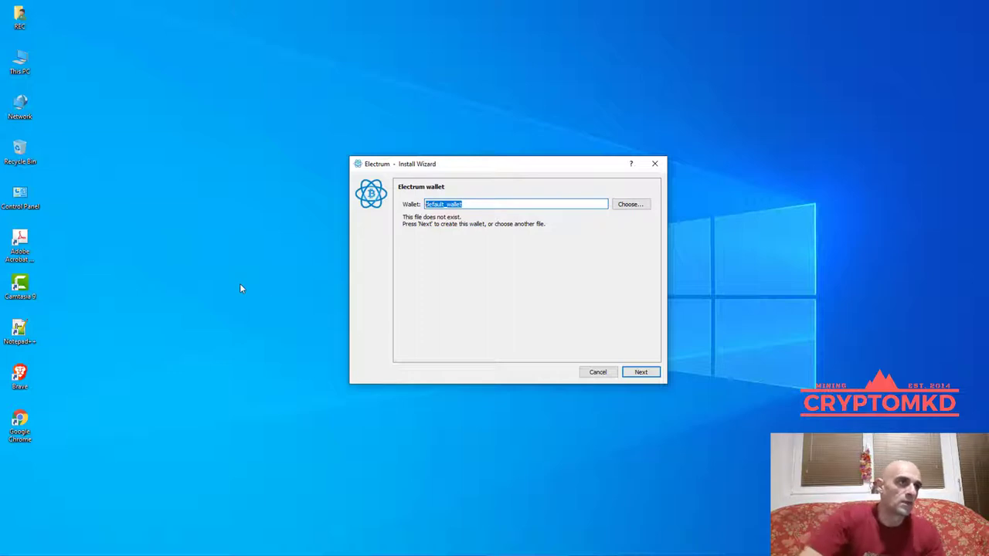
text(Cry)
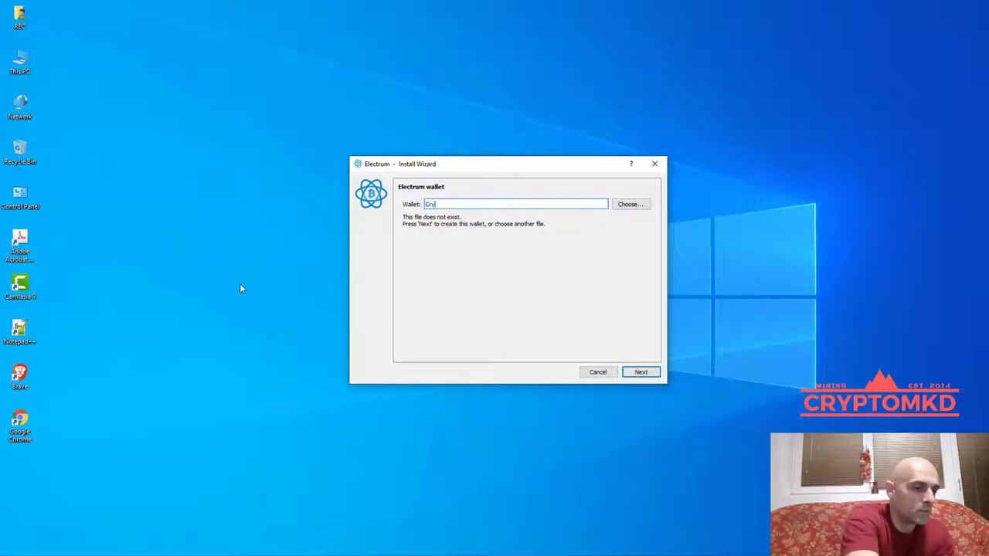
text(ptoMD)
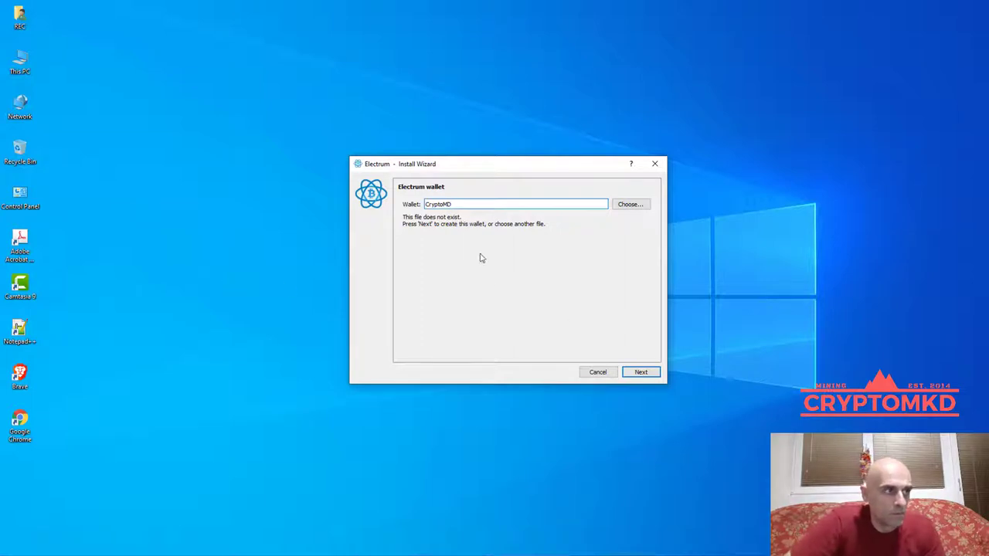
click(641, 374)
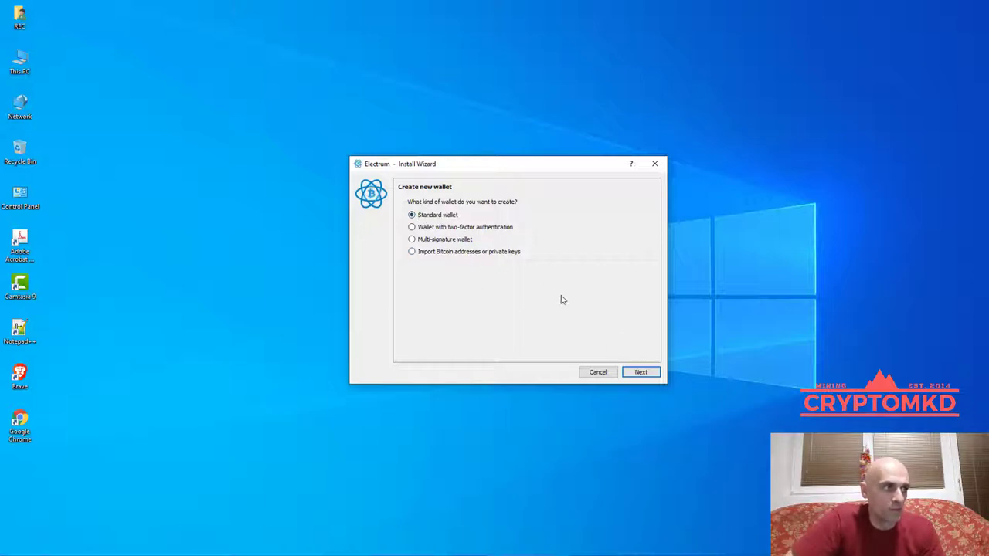
Set up a standard wallet with a newly created seed of the Legacy type.
click(647, 376)
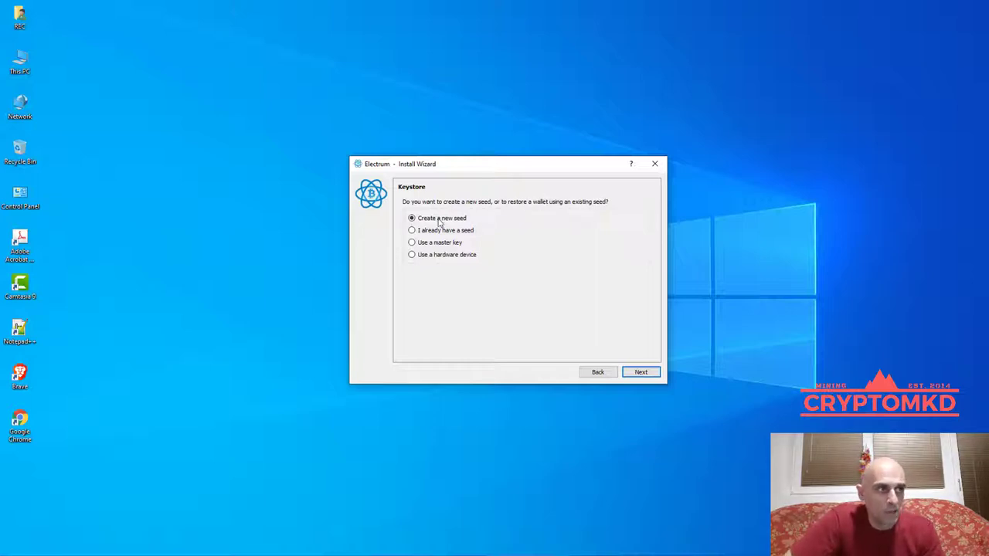
click(640, 373)
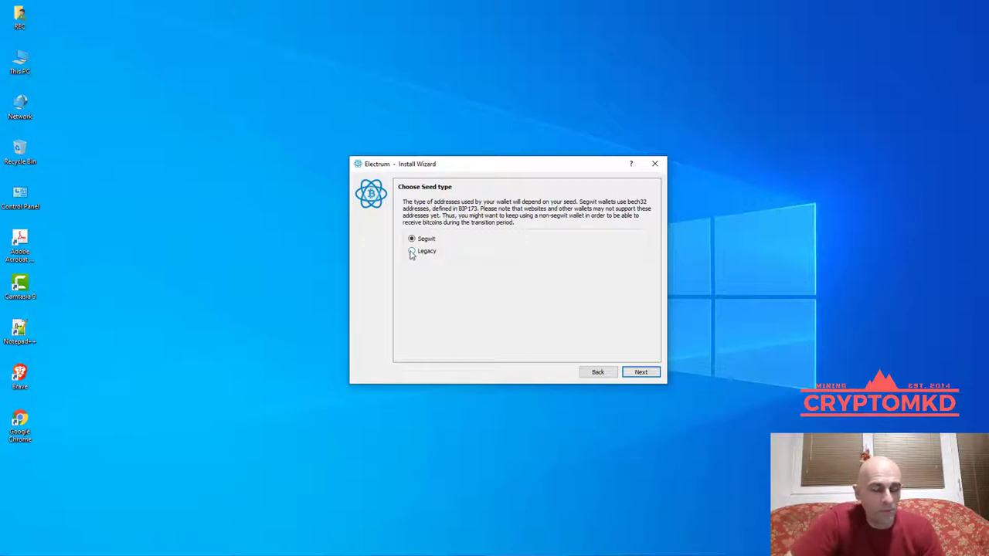
click(411, 252)
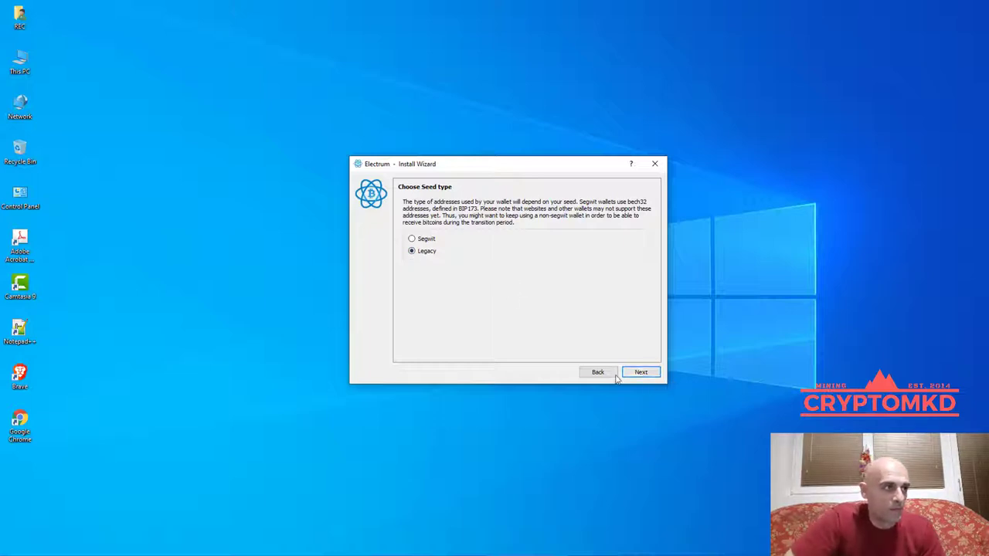
click(640, 373)
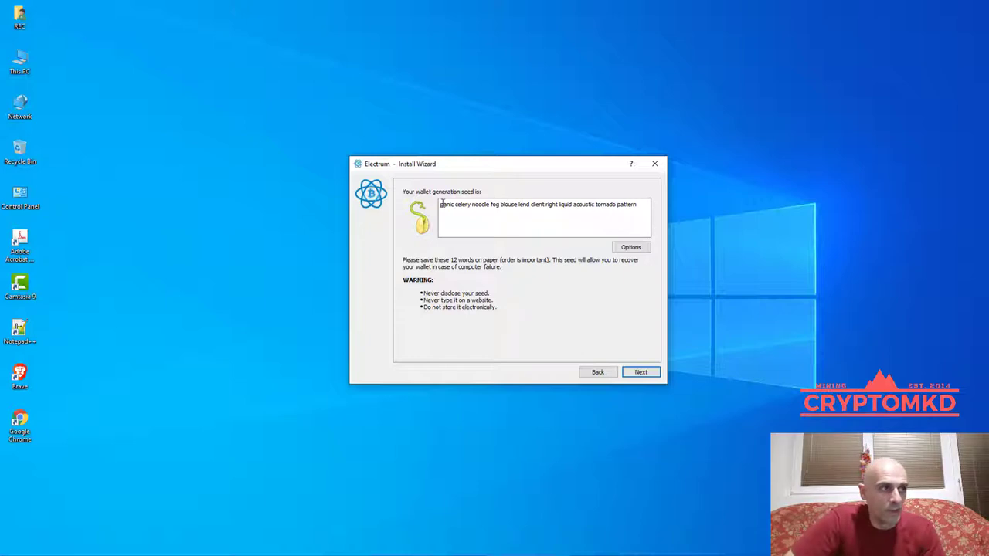
Copy the complete wallet generation seed and create a new text document on the desktop.
drag(441, 205, 654, 204)
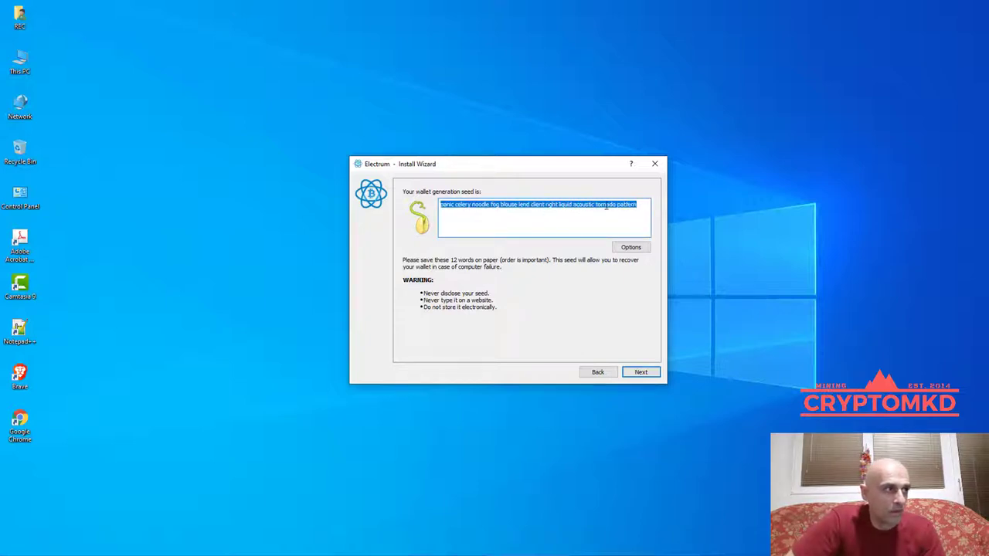
right_click(623, 207)
click(628, 216)
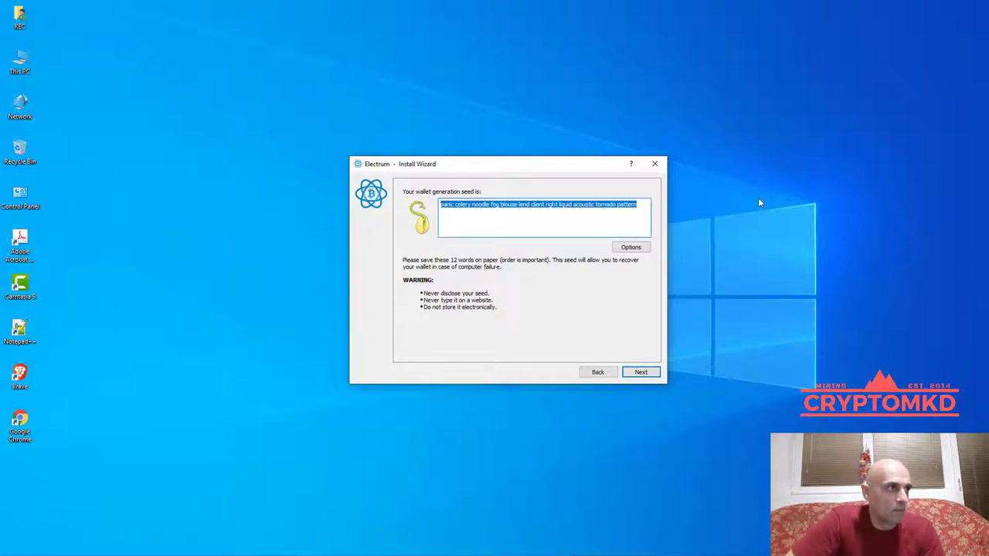
right_click(760, 149)
mouse_move(795, 254)
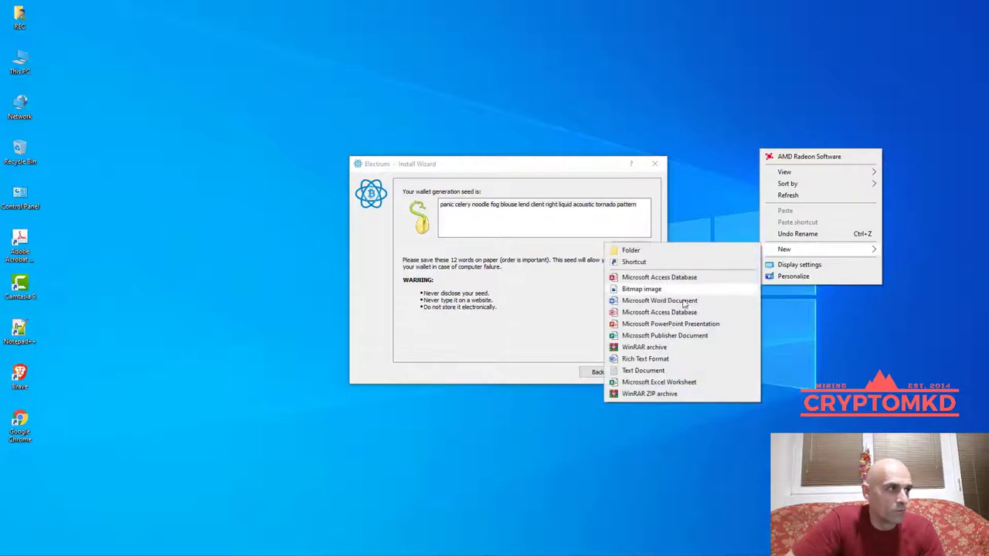
click(657, 372)
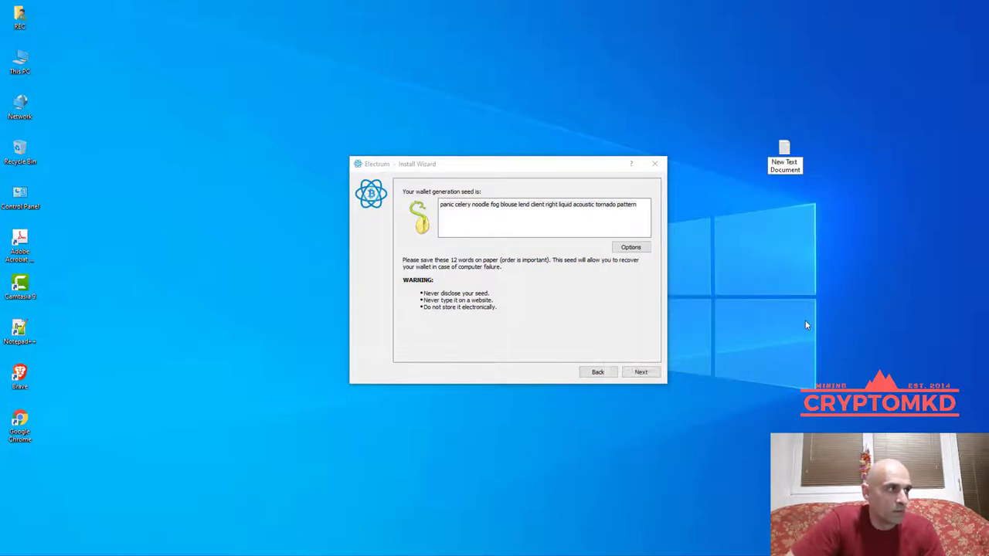
Paste the wallet seed phrase into the new text document, save the file and minimize it.
double_click(796, 153)
right_click(563, 172)
click(585, 219)
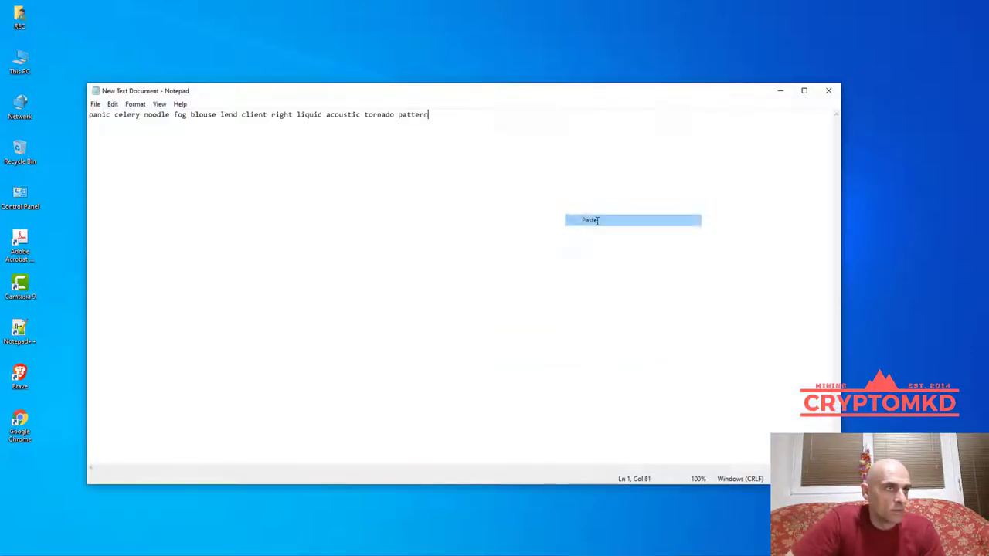
click(95, 103)
click(111, 154)
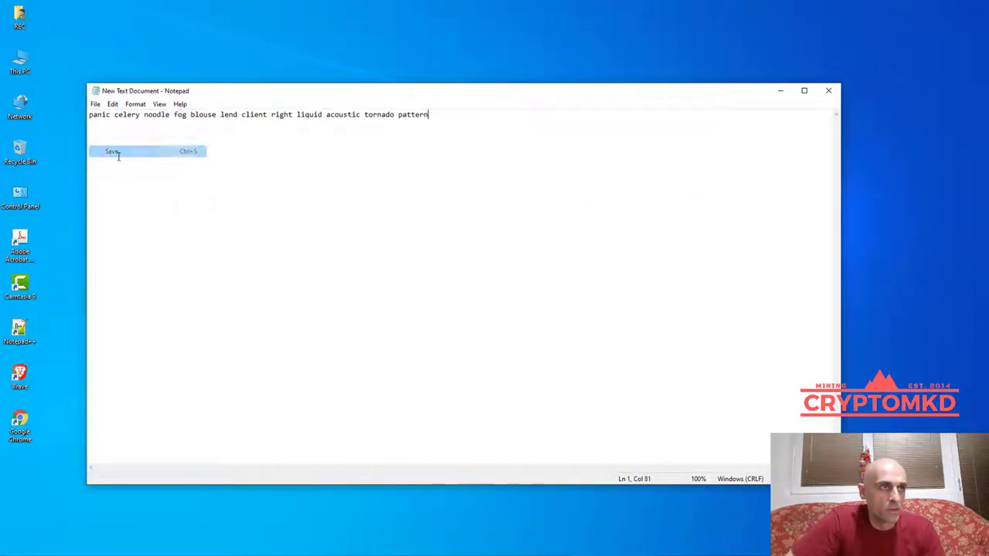
click(779, 92)
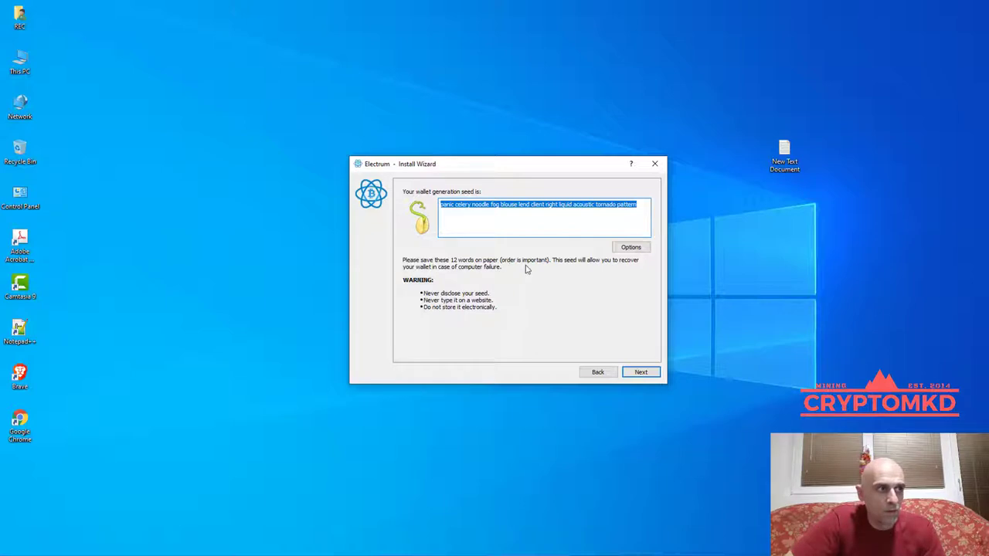
Confirm the wallet seed by copying the seed phrase from the saved text document into the seed confirmation field.
click(442, 203)
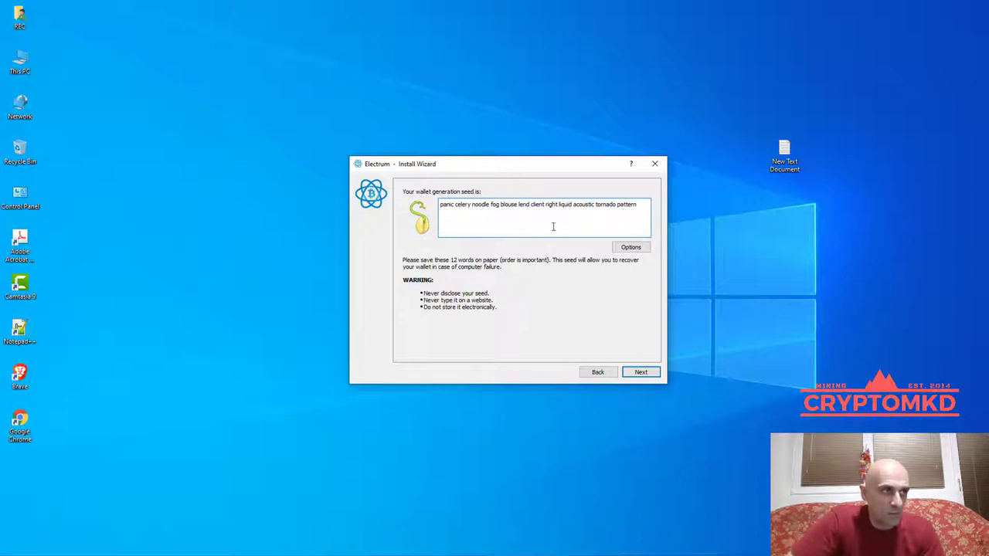
click(646, 371)
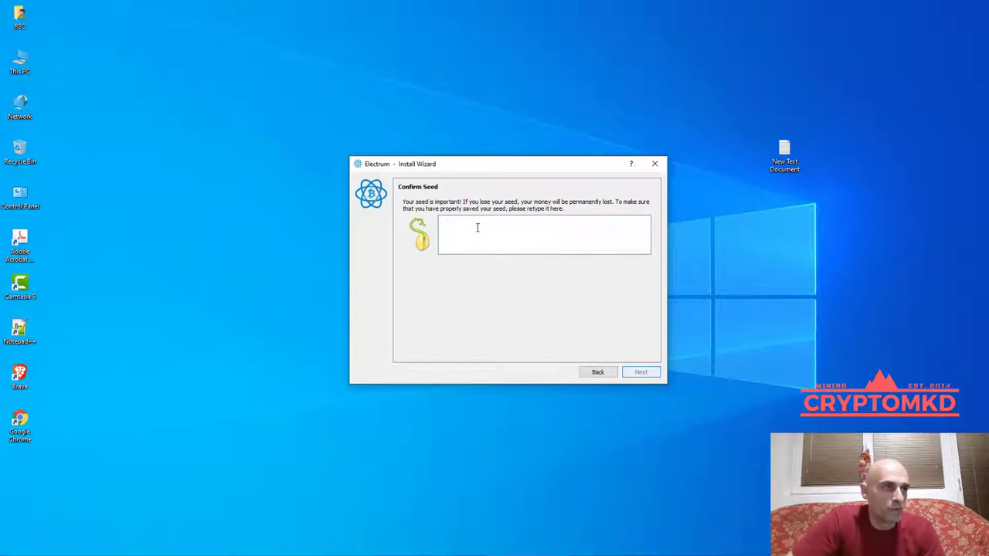
click(519, 225)
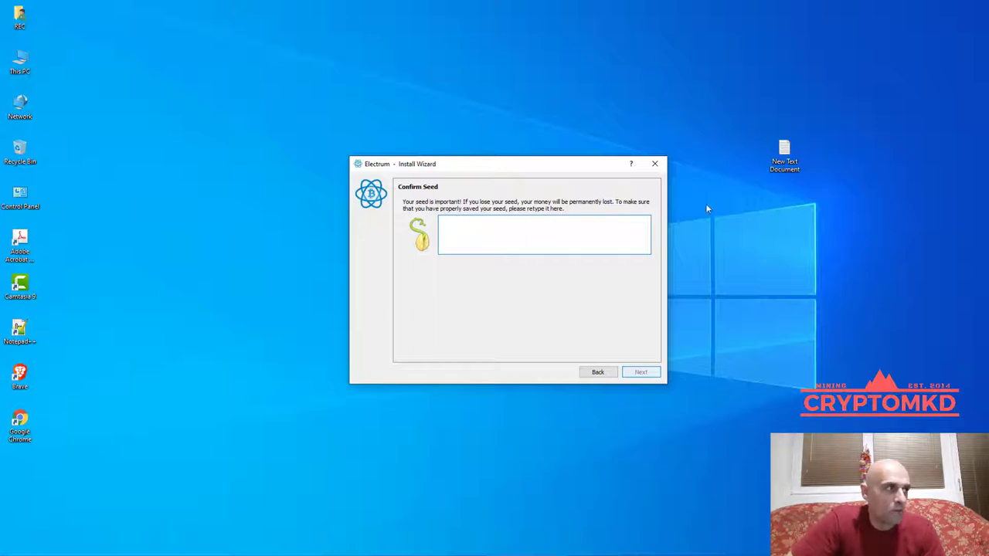
key(alt+Tab)
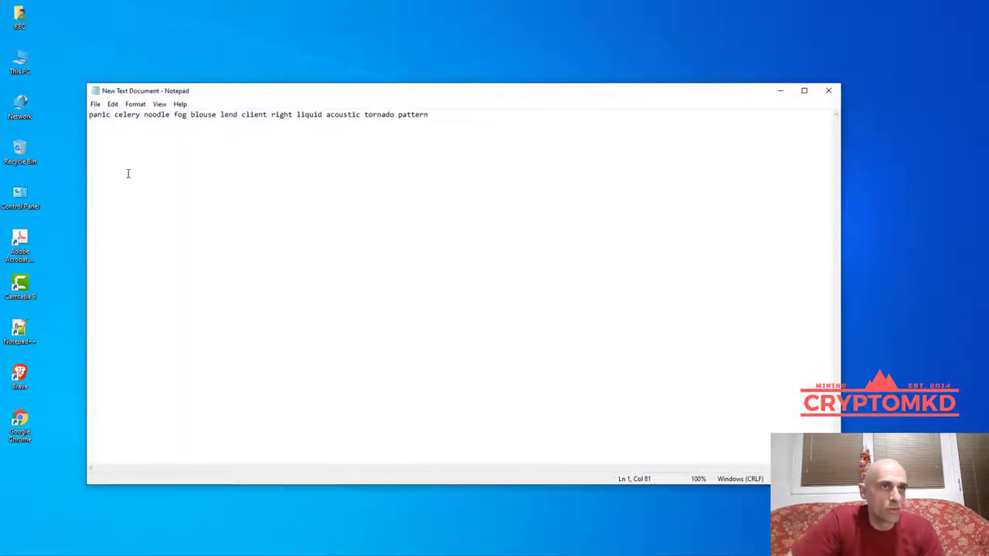
drag(89, 116, 418, 117)
right_click(419, 117)
click(437, 152)
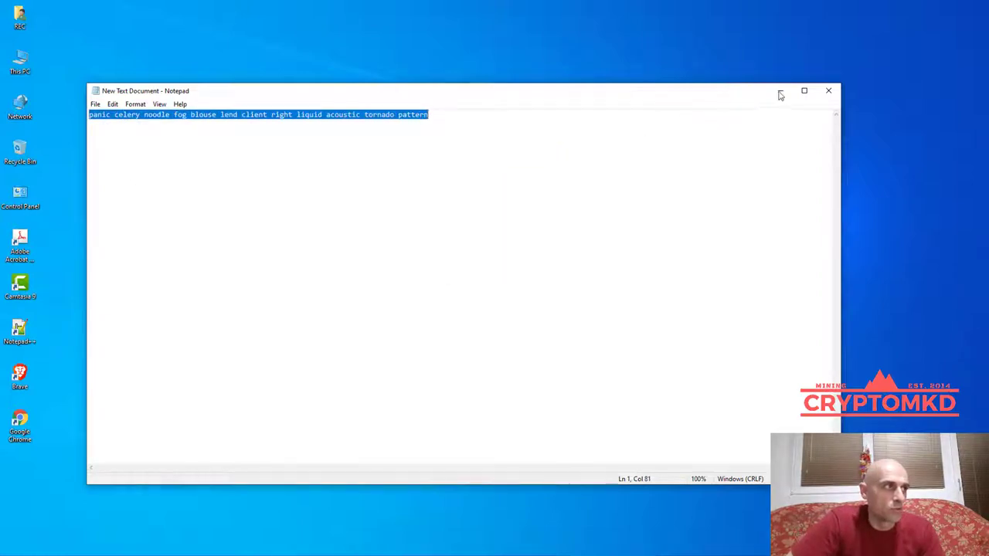
click(779, 91)
right_click(461, 222)
click(481, 279)
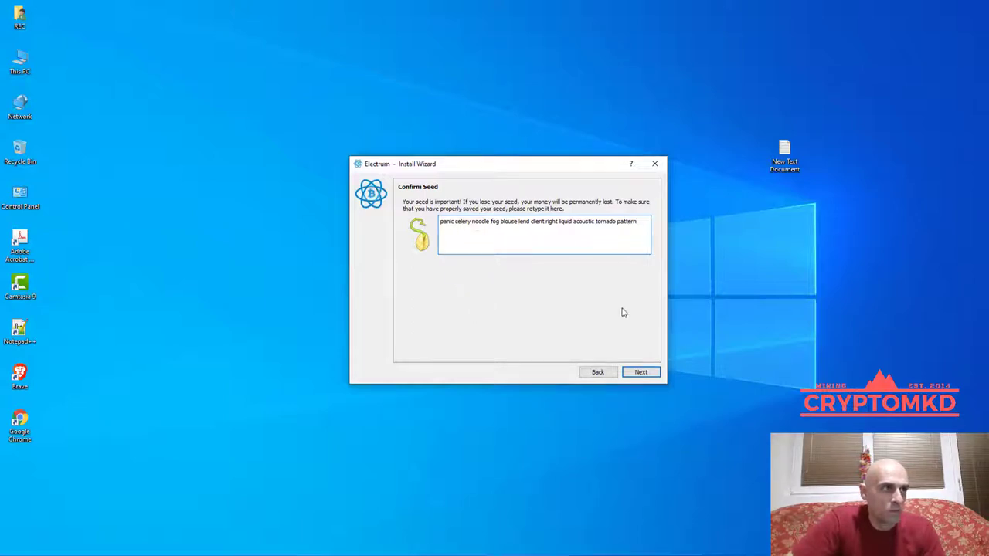
click(640, 372)
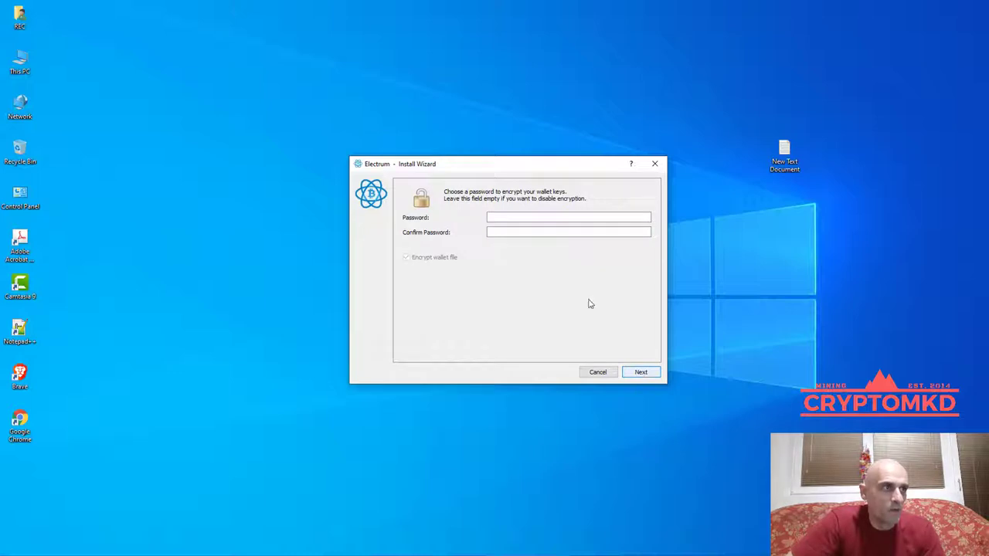
Enter and confirm the wallet password, keep wallet file encryption enabled and finish creating the wallet.
click(502, 218)
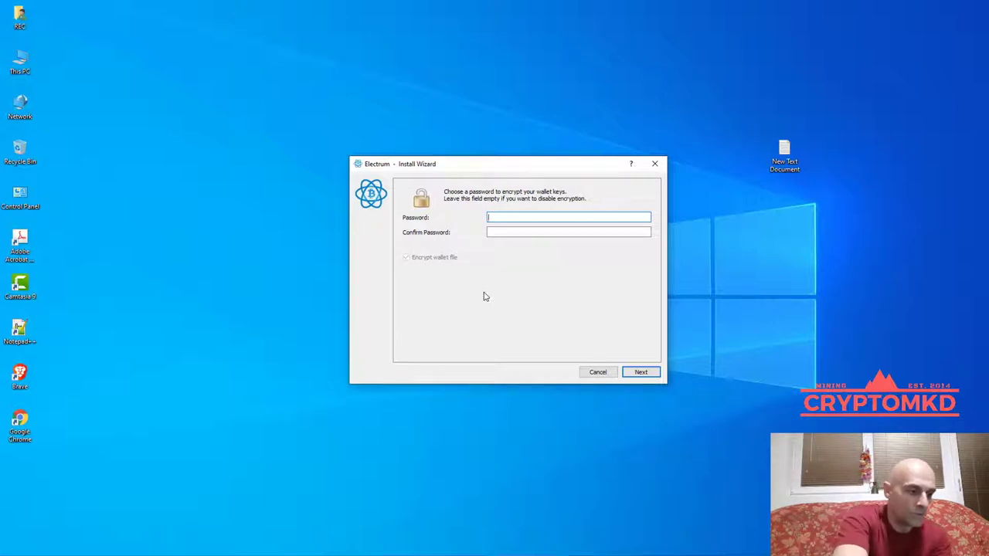
text(••)
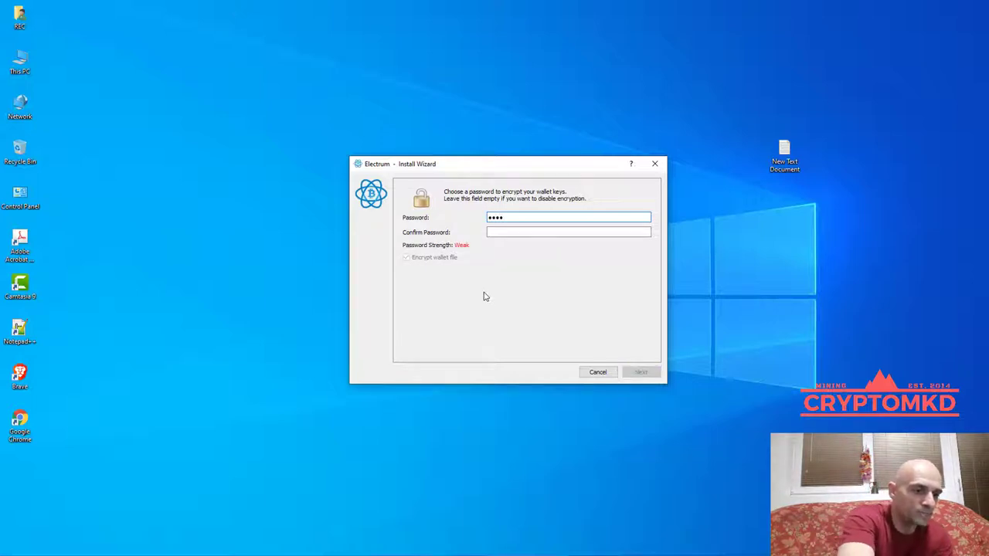
text(••••••)
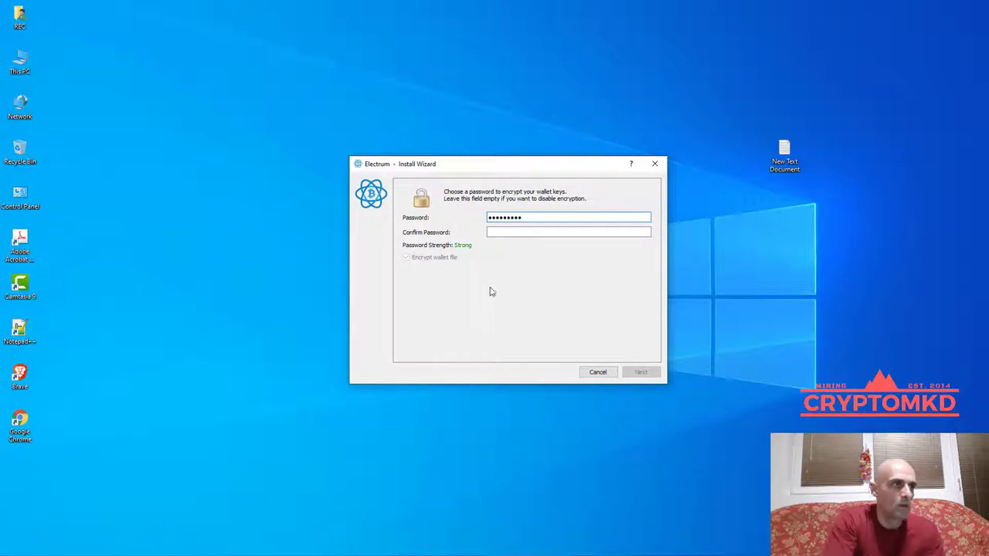
click(502, 232)
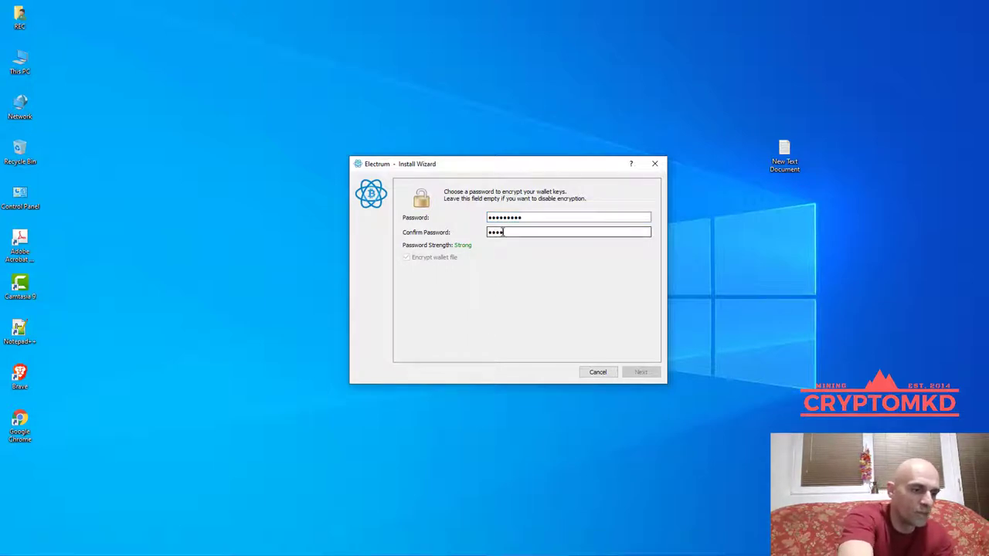
text(•••••••••)
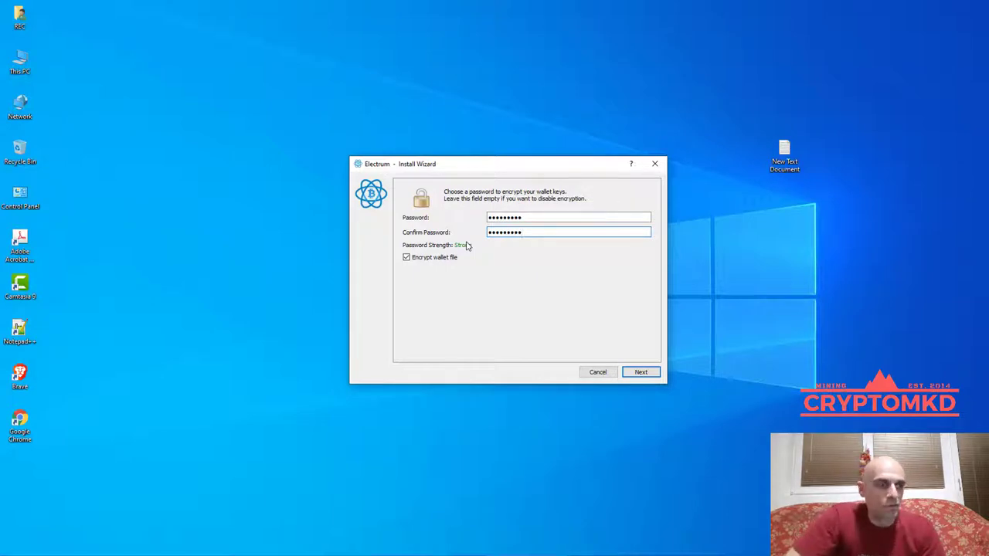
click(640, 372)
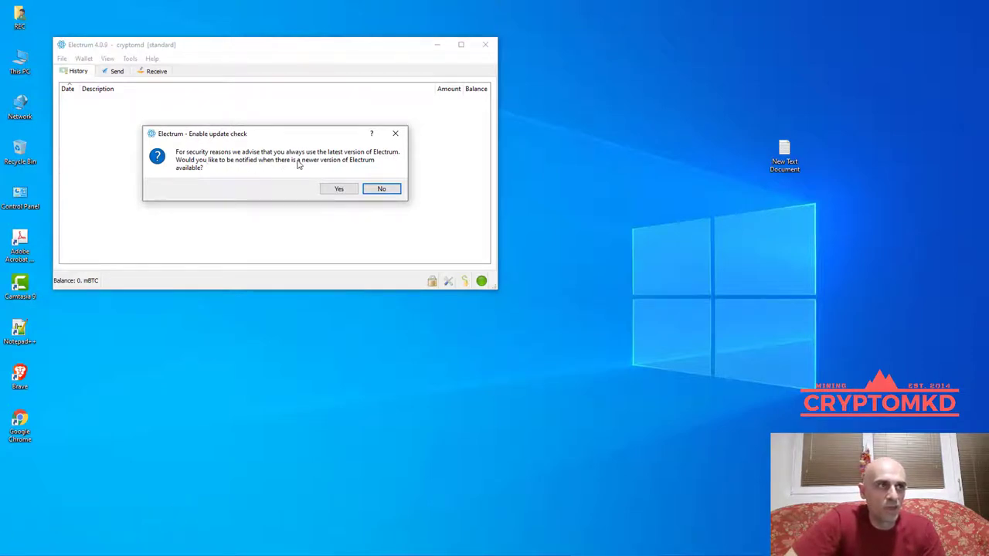
Accept notifications about newer Electrum versions, reposition the wallet window and view the payment sending form.
click(337, 190)
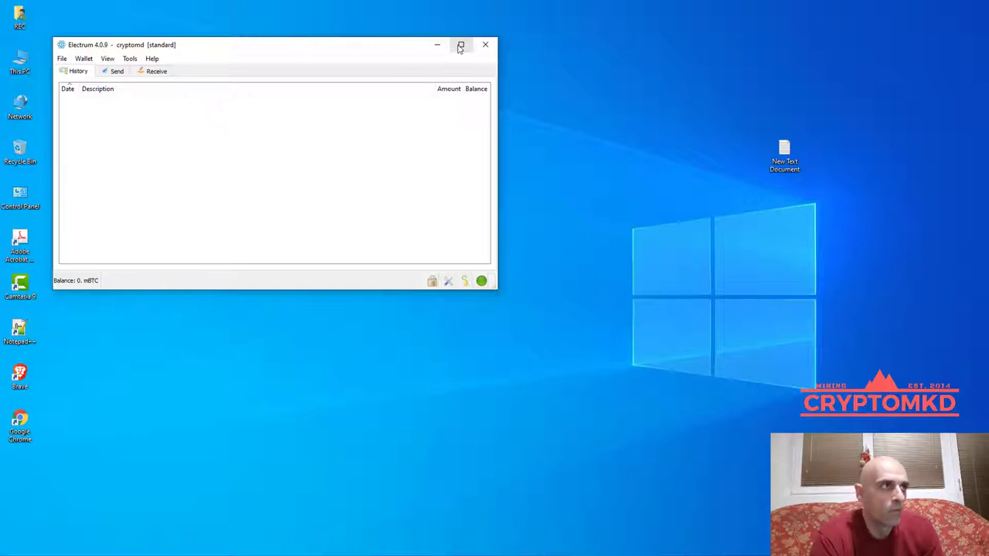
drag(378, 54, 445, 88)
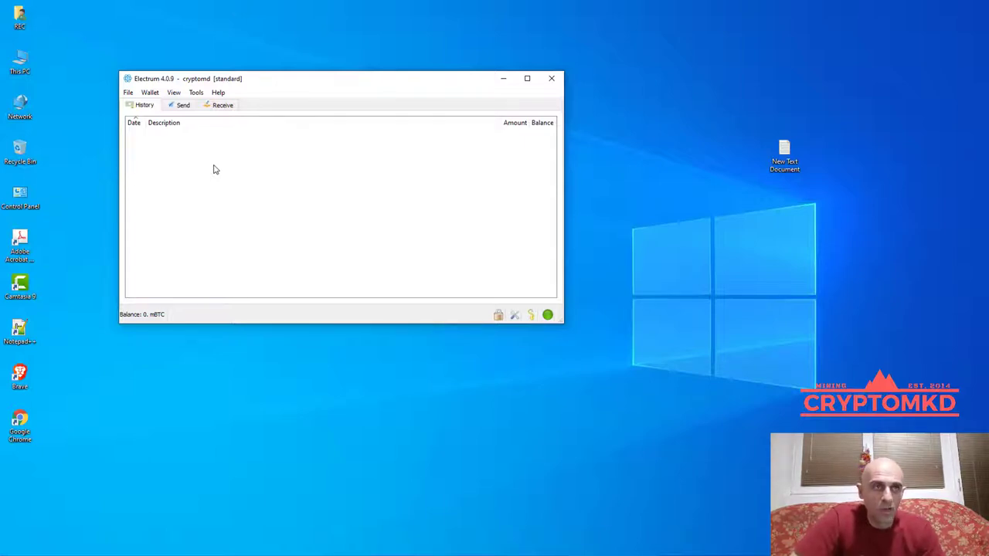
click(183, 106)
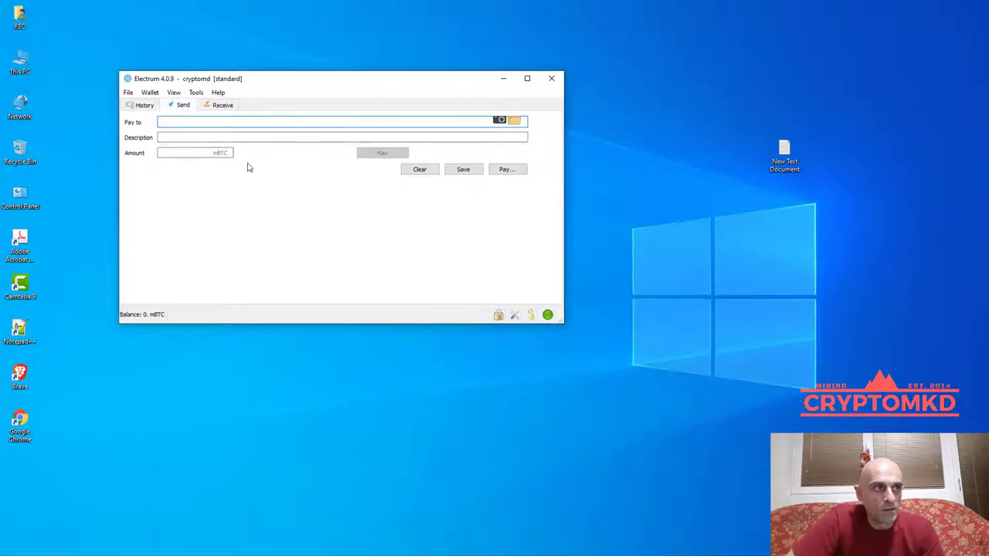
Generate a new receiving address that expires after 1 day and review the available expiry options.
click(223, 106)
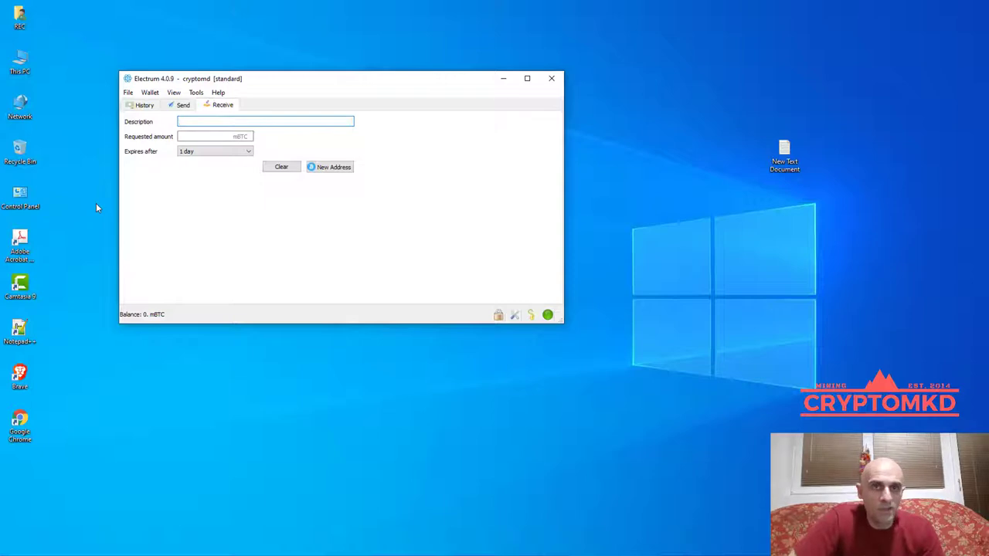
click(333, 167)
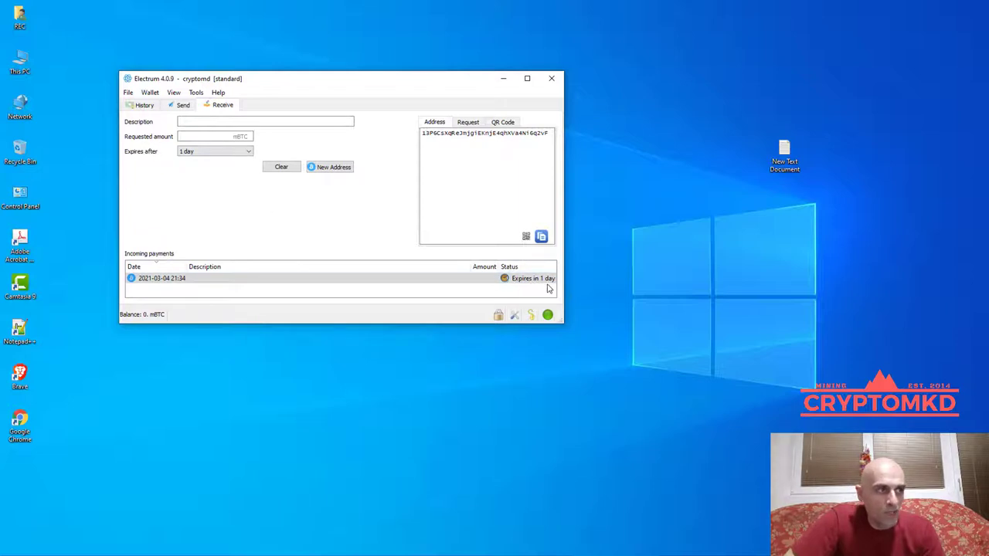
click(244, 150)
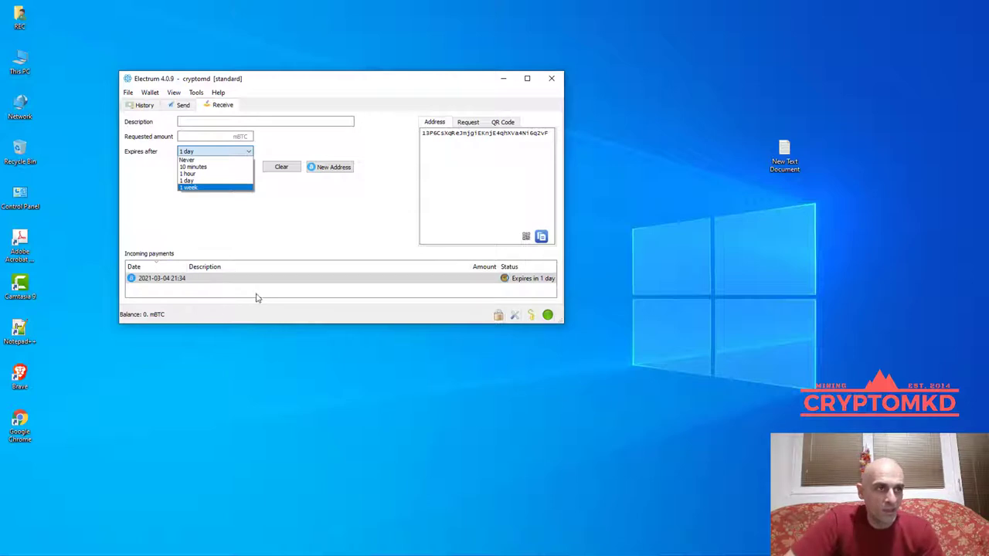
click(502, 294)
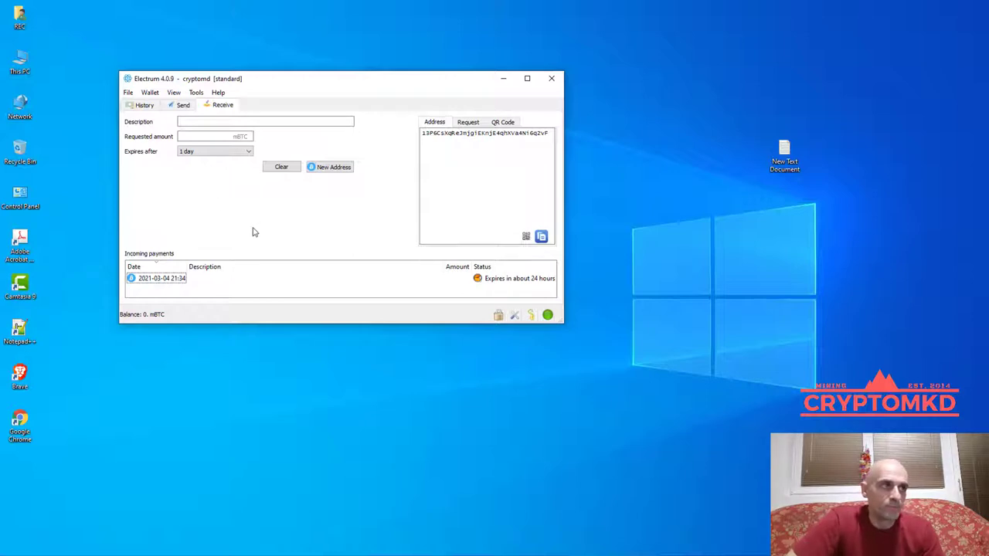
Create another receiving address with the description Mining and the expiry set to Never.
click(243, 152)
click(228, 164)
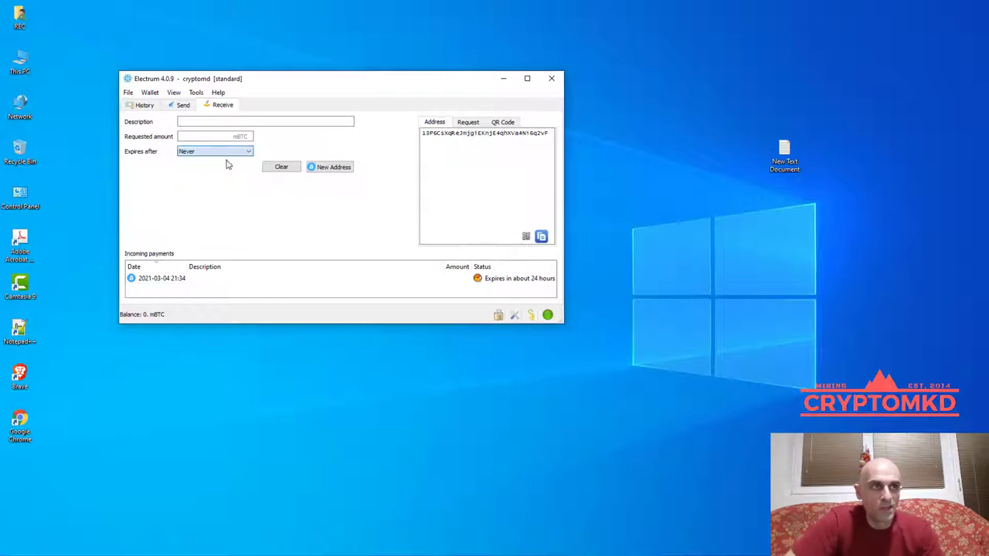
click(335, 168)
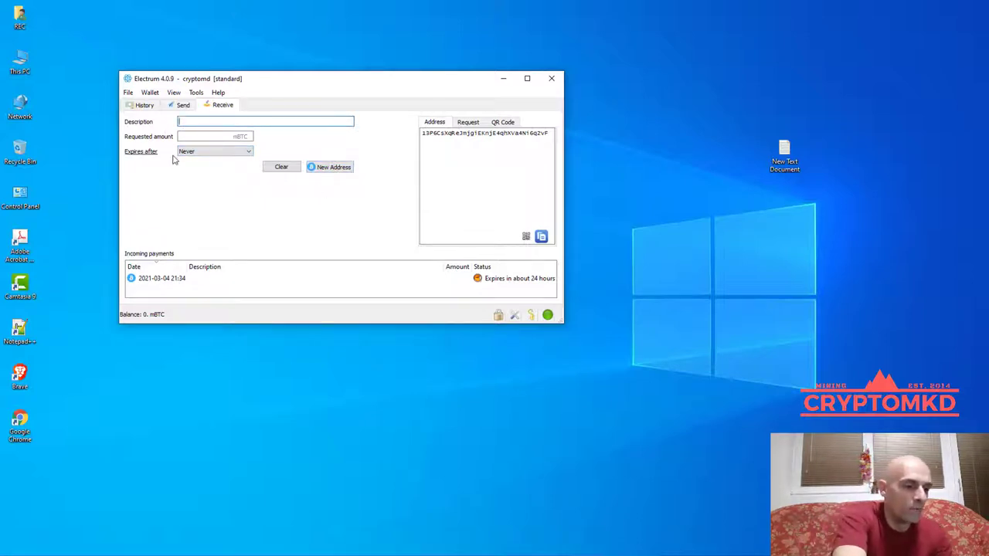
text(Mining)
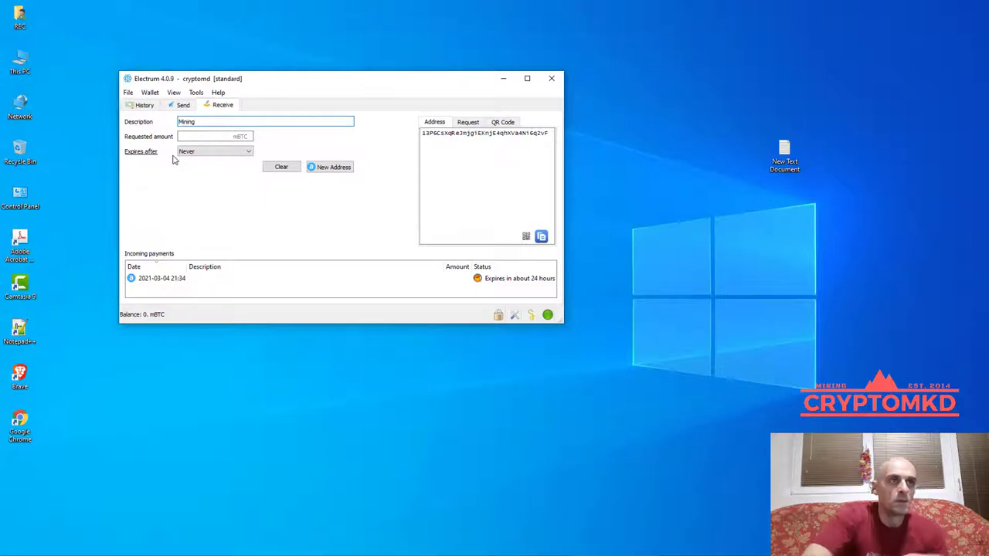
click(340, 169)
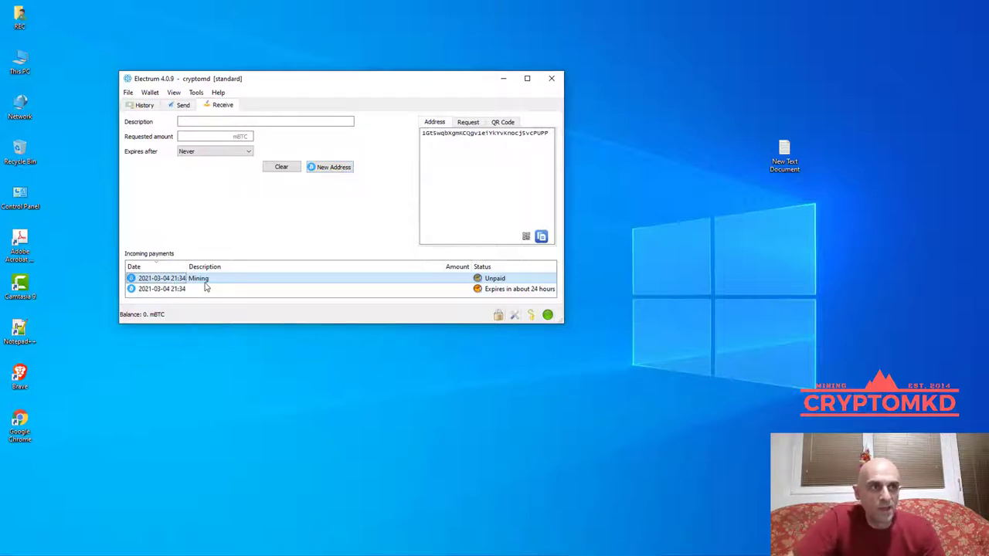
Examine the Mining entry's receiving address, payment request link and QR code.
click(425, 278)
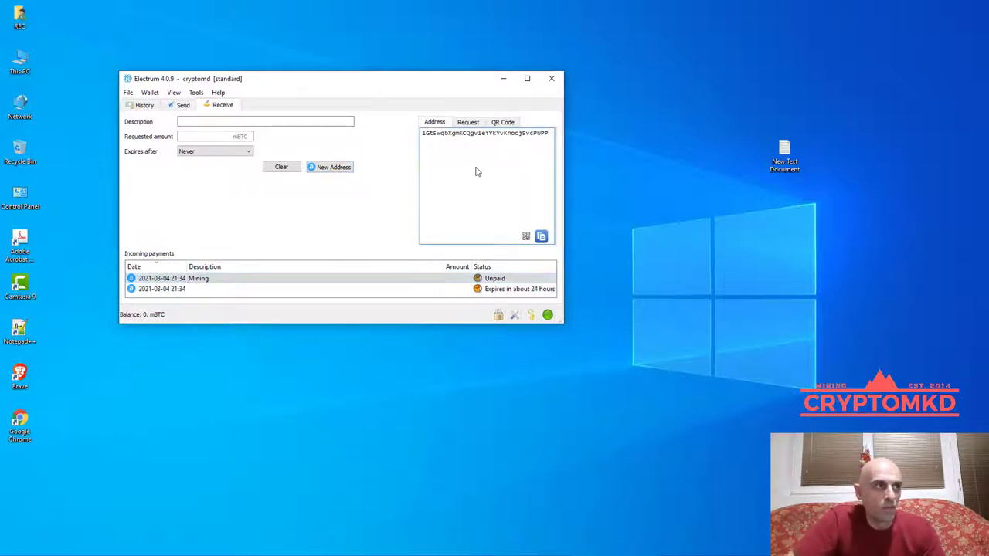
double_click(472, 135)
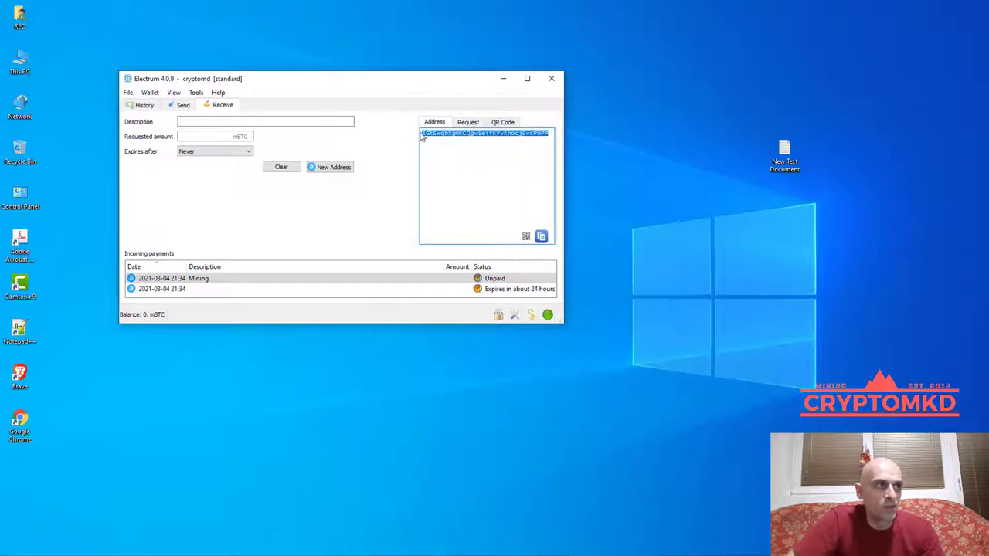
click(473, 123)
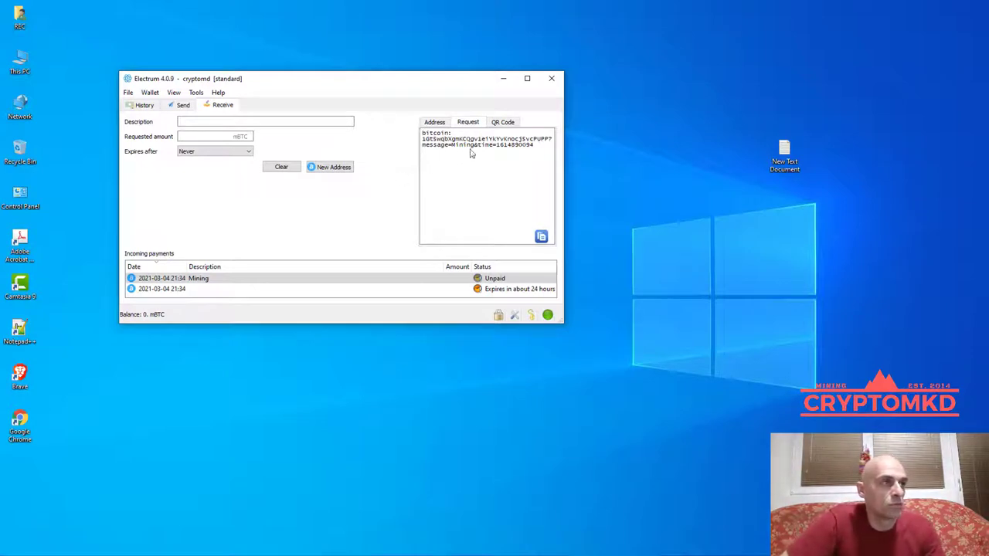
click(437, 121)
double_click(459, 135)
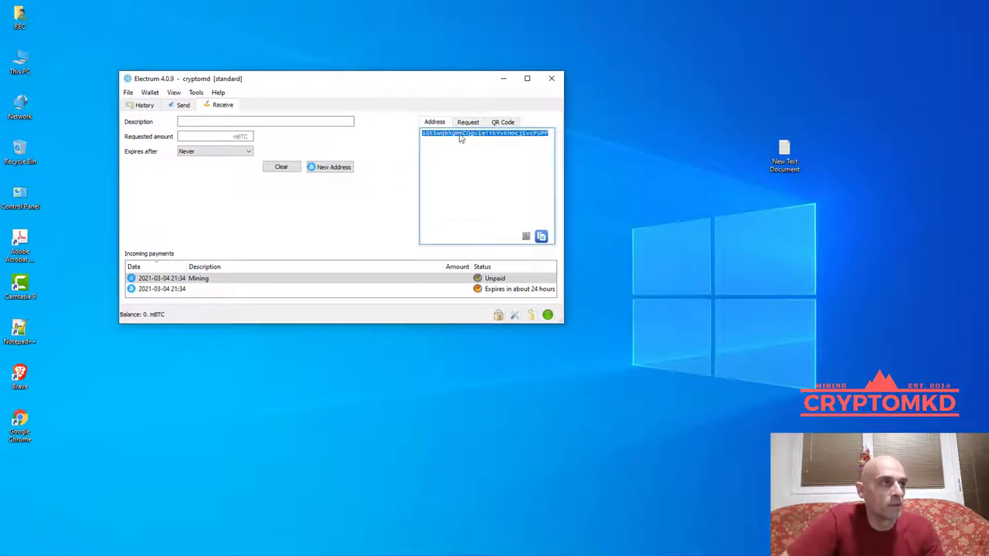
click(505, 121)
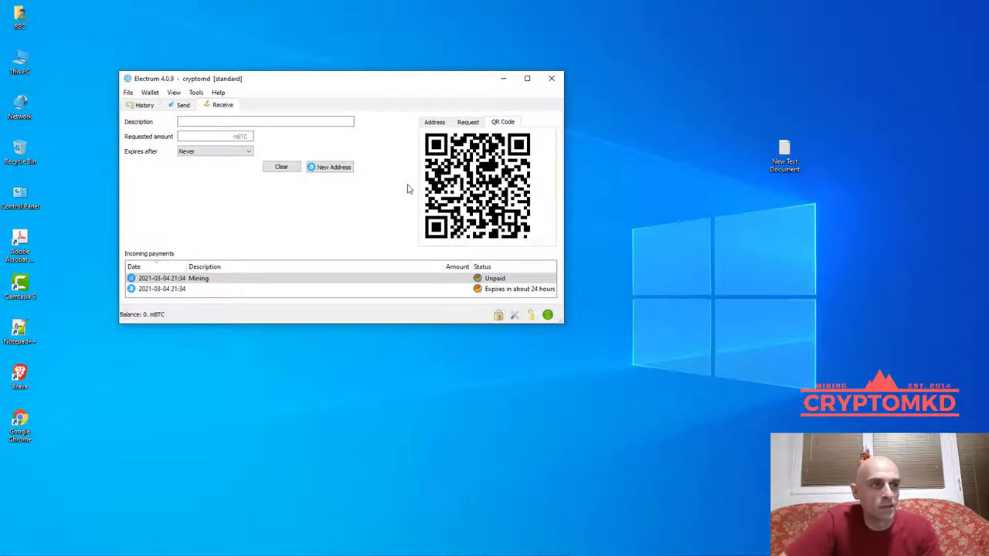
click(468, 124)
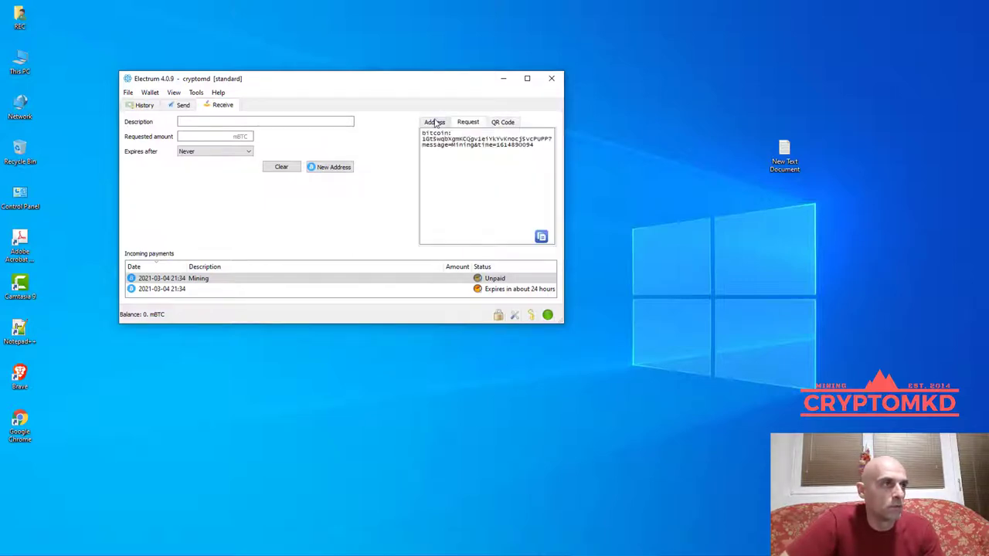
click(435, 124)
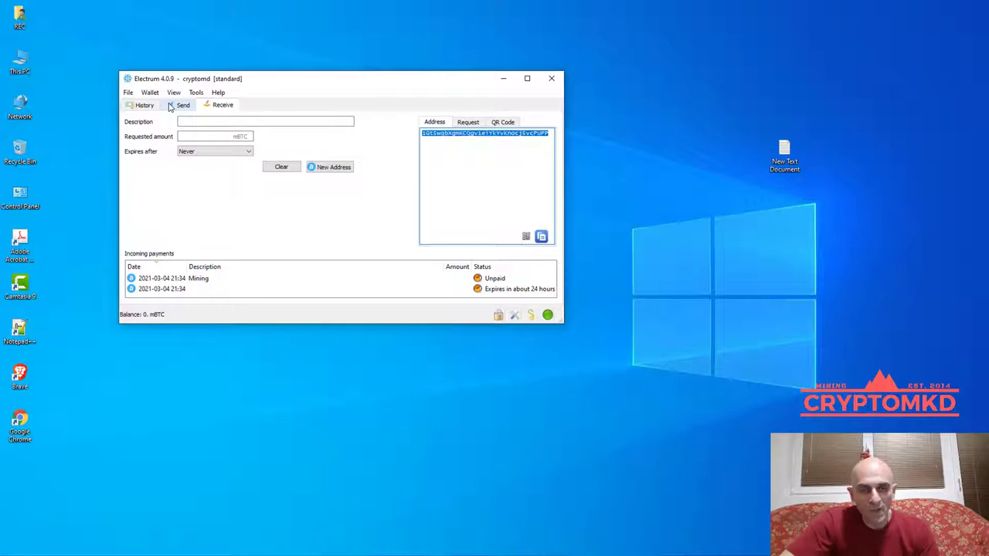
Review the wallet file commands and quit Electrum.
click(129, 93)
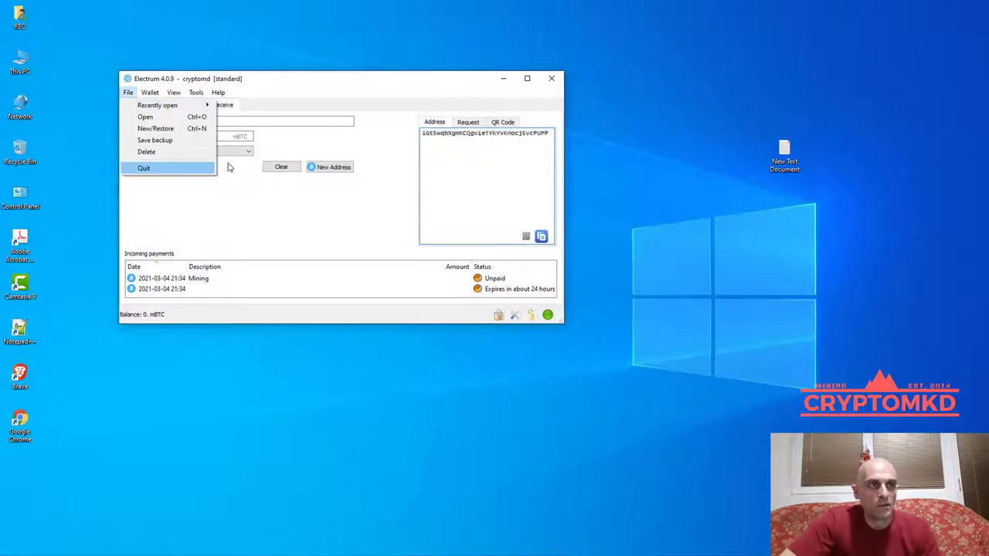
click(379, 155)
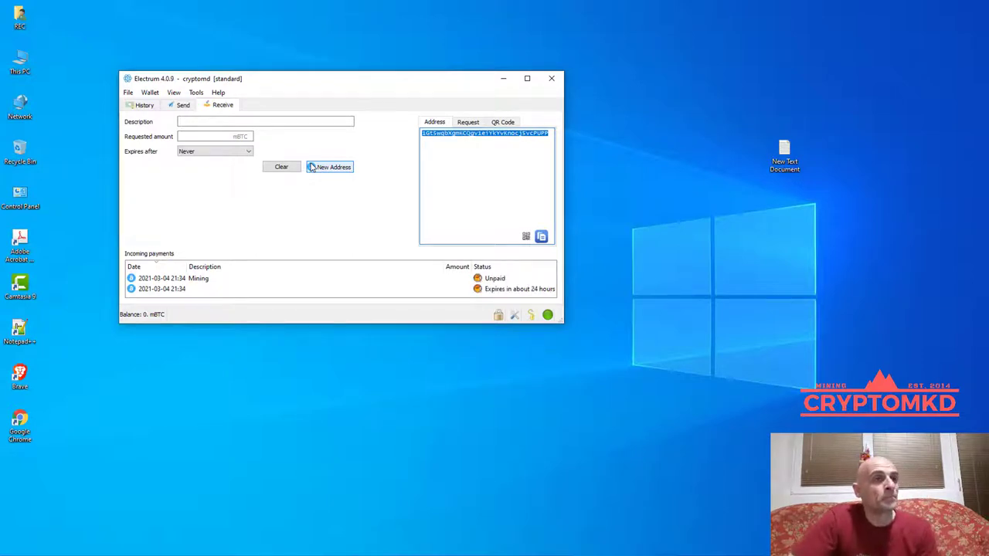
click(129, 92)
click(140, 168)
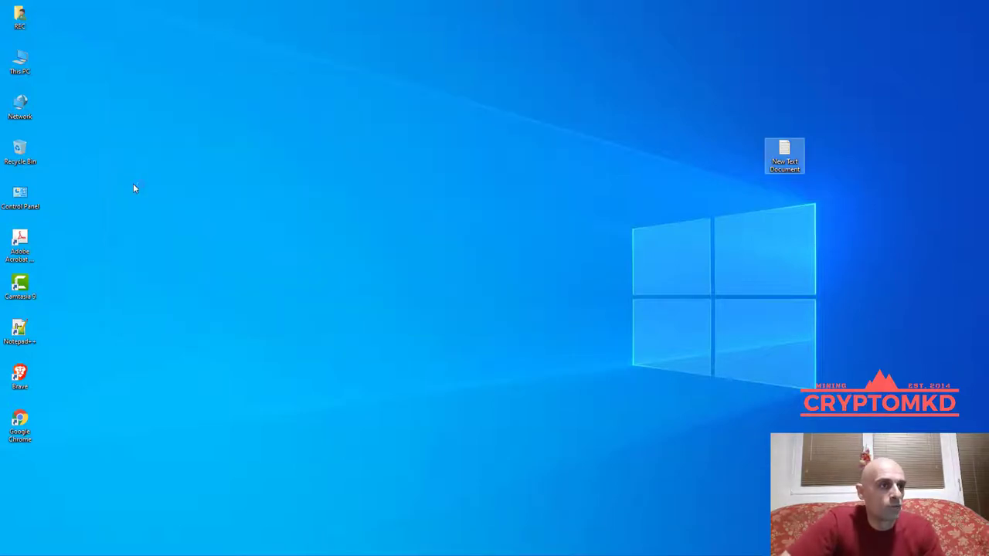
Switch to the Brave browser, dismiss the newsletter offer on the Exodus site and open its download page.
click(265, 547)
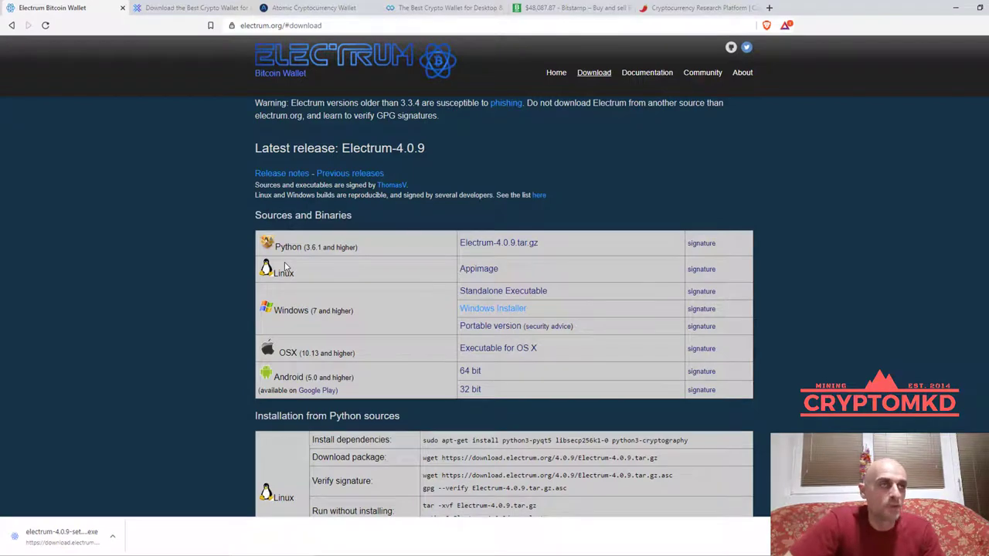
click(186, 8)
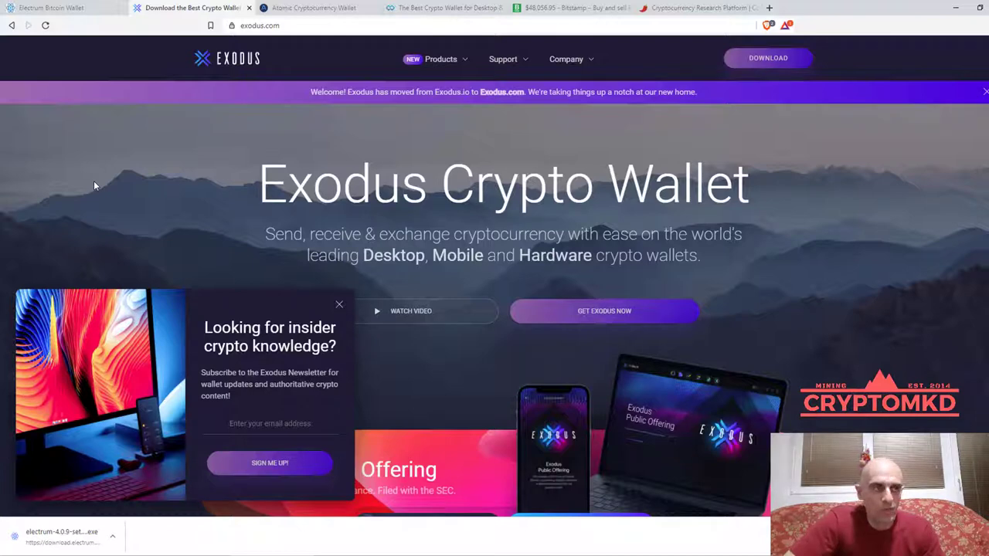
click(339, 306)
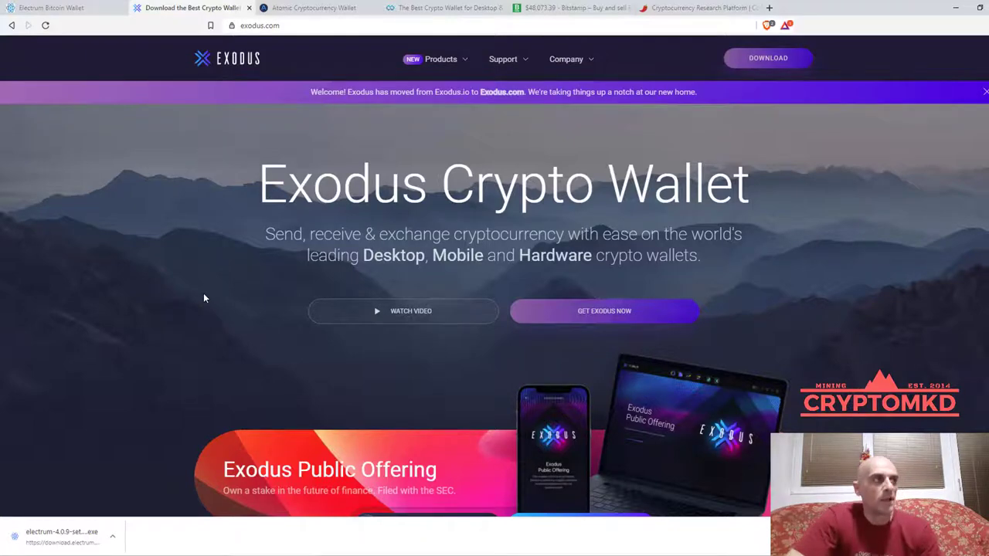
click(780, 62)
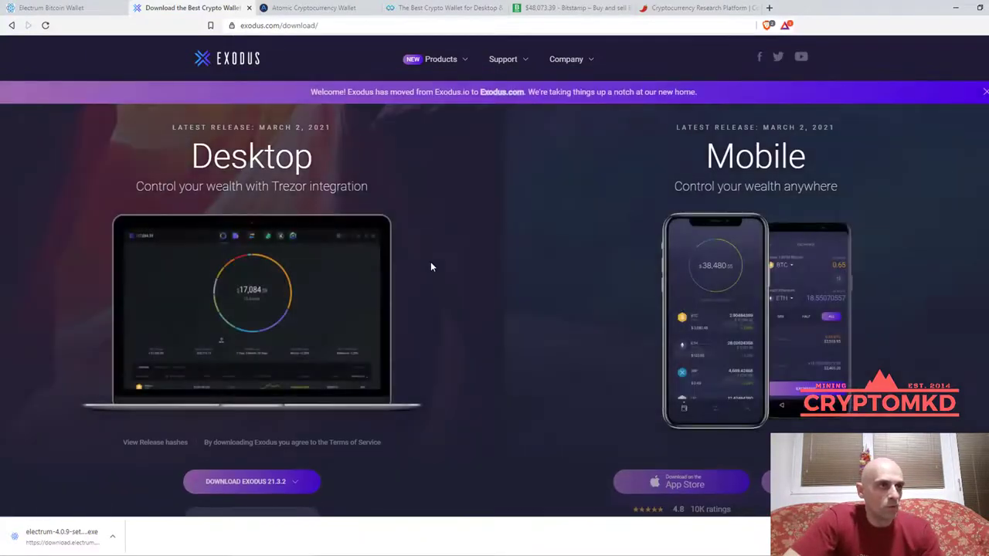
scroll(506, 408, down, 1)
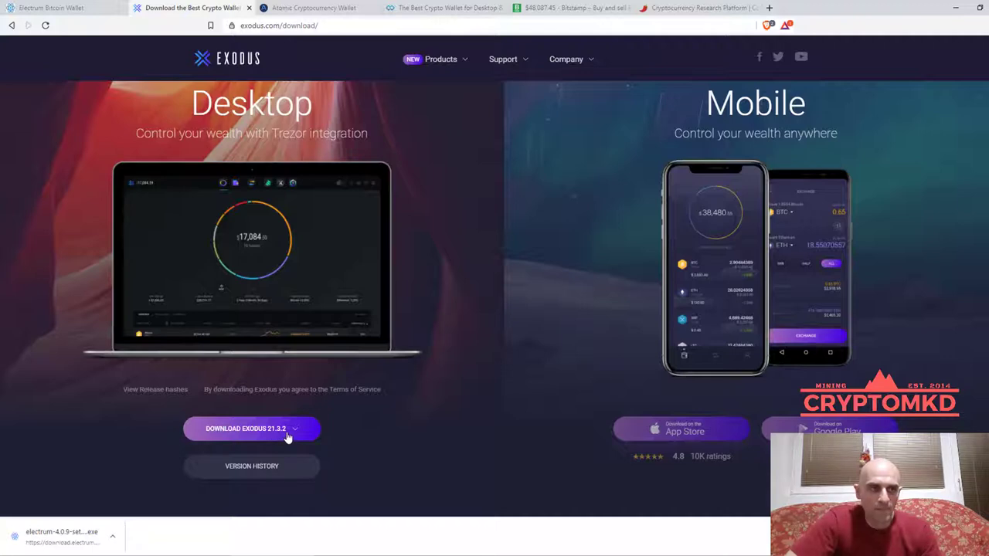
Download the Windows version of Exodus 21.3.2 and save it as exodus-windows-x64-21.3.2 in the Downloads folder.
click(251, 429)
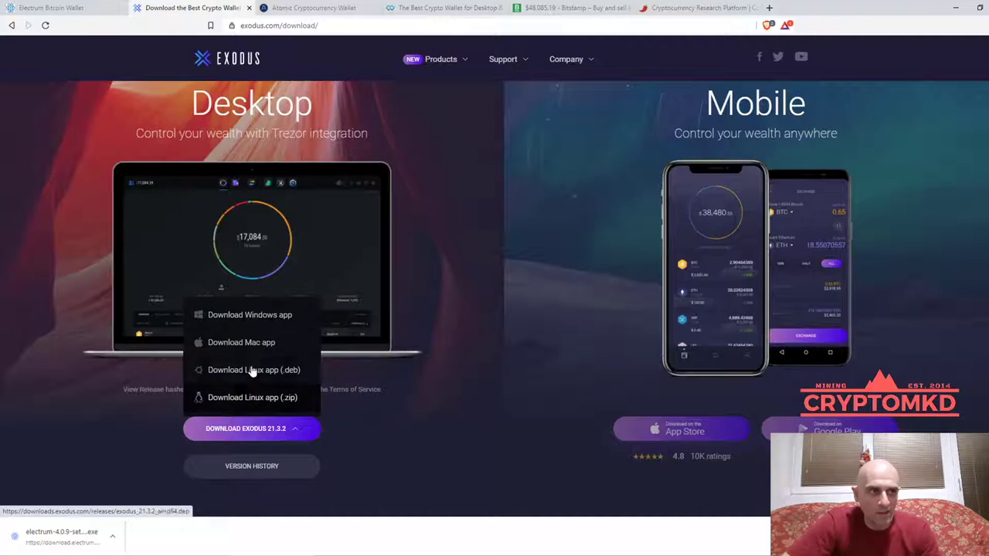
click(257, 315)
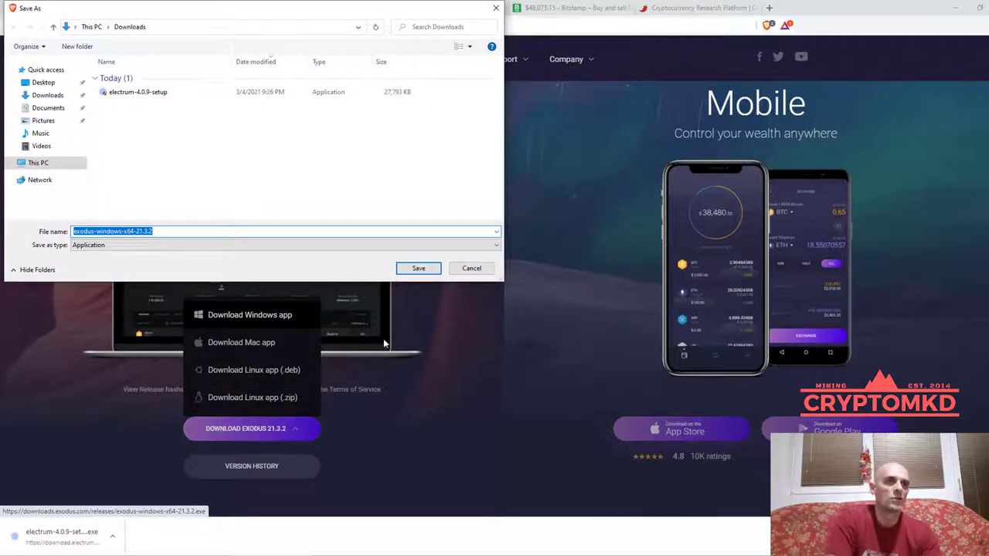
click(418, 268)
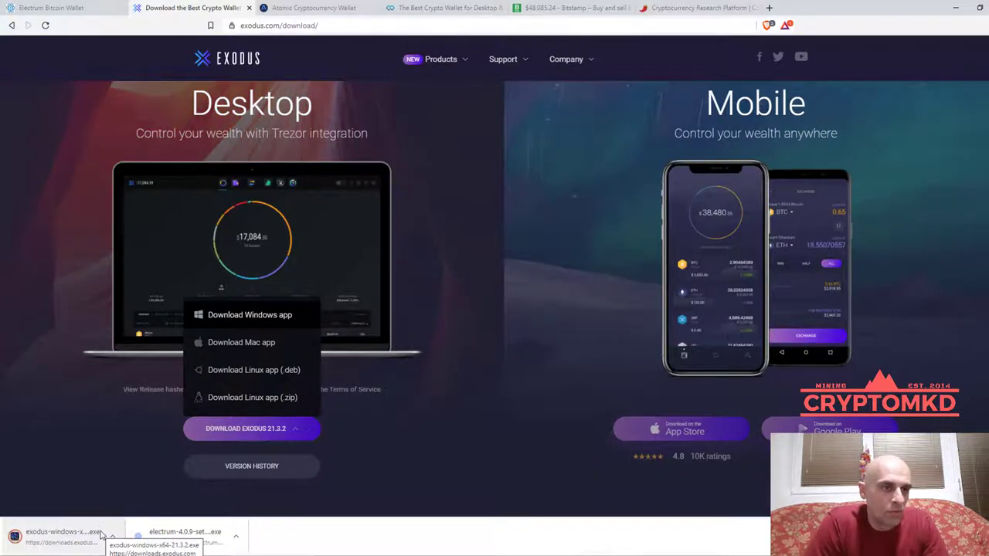
Show the downloaded Exodus installer in its folder and refresh the file list.
click(101, 535)
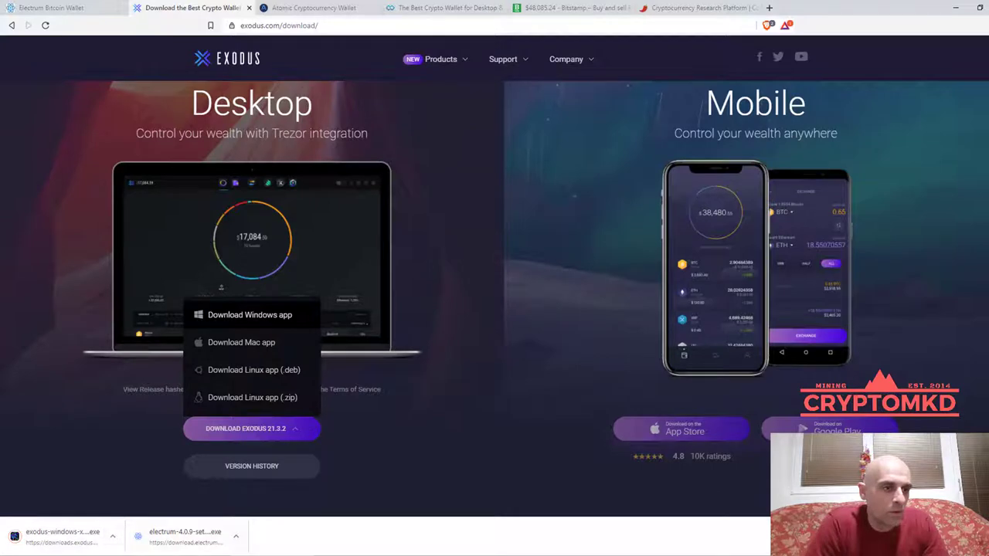
click(112, 535)
click(155, 508)
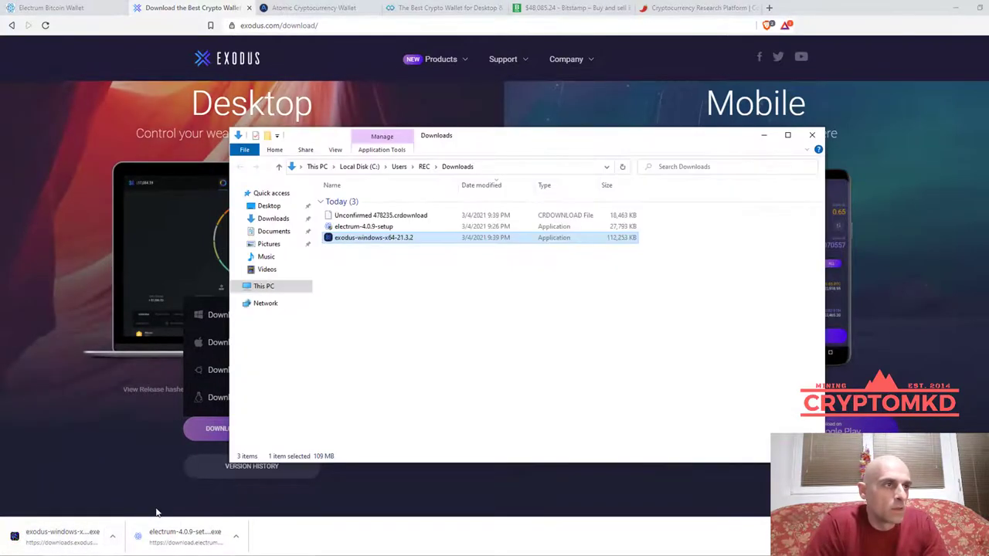
right_click(402, 315)
click(421, 371)
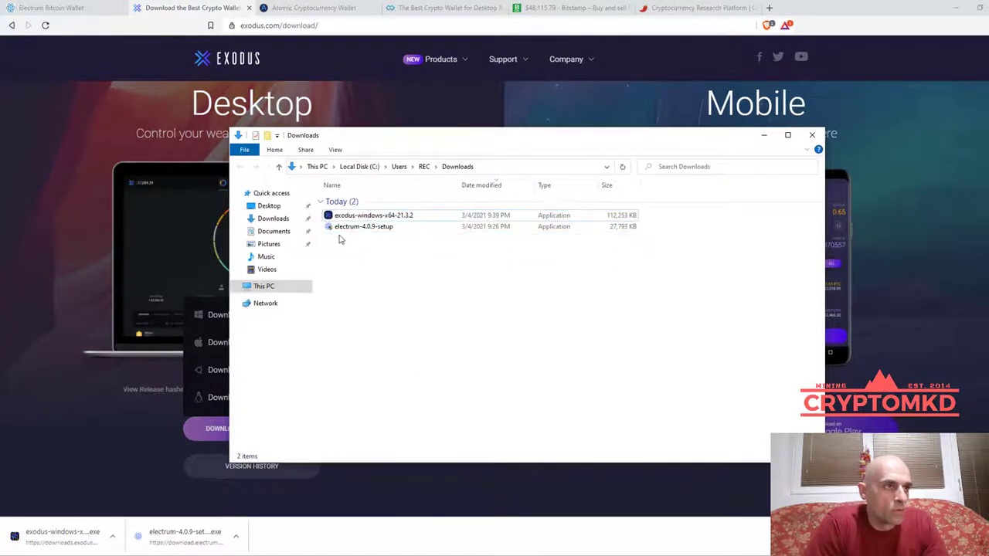
Run the exodus-windows-x64-21.3.2 installer and allow it through the security warning.
click(376, 218)
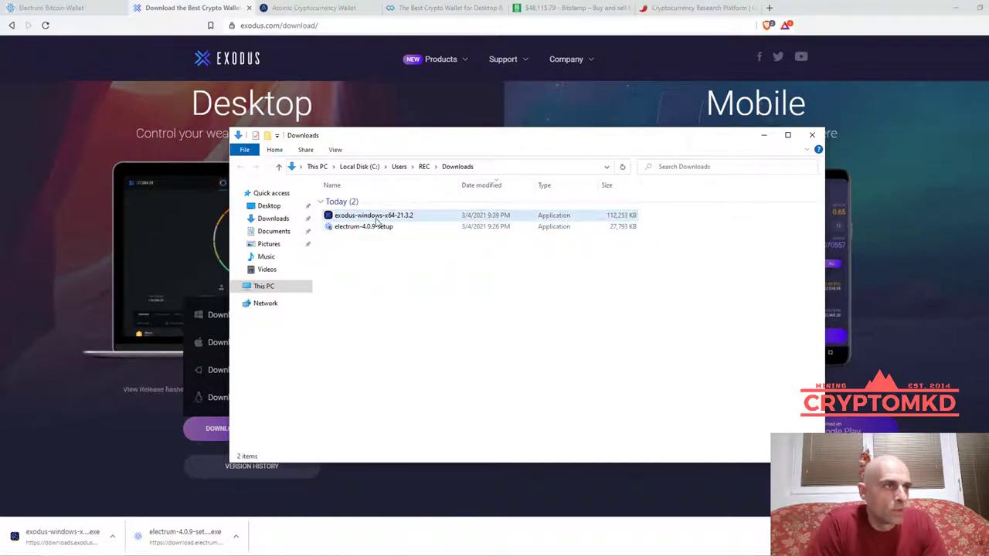
double_click(376, 218)
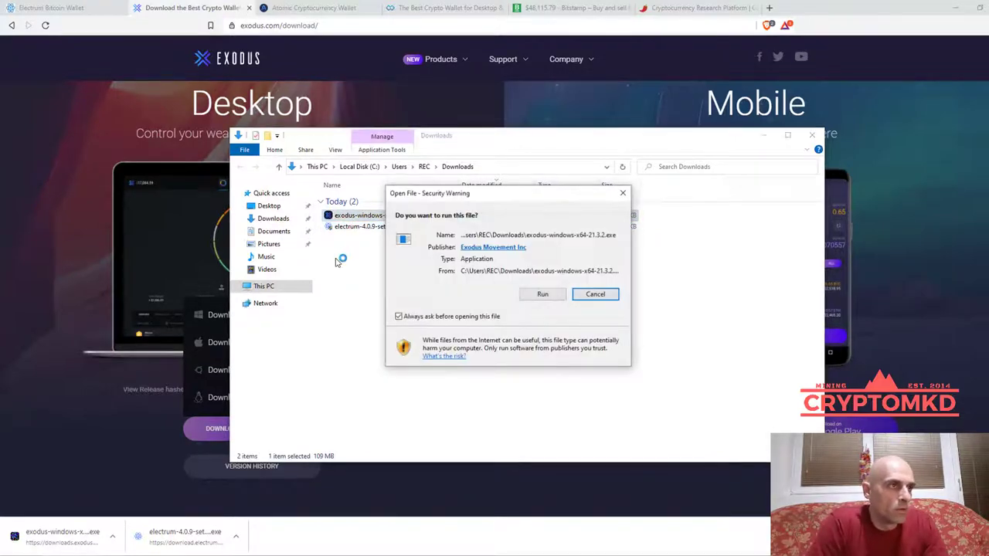
click(552, 294)
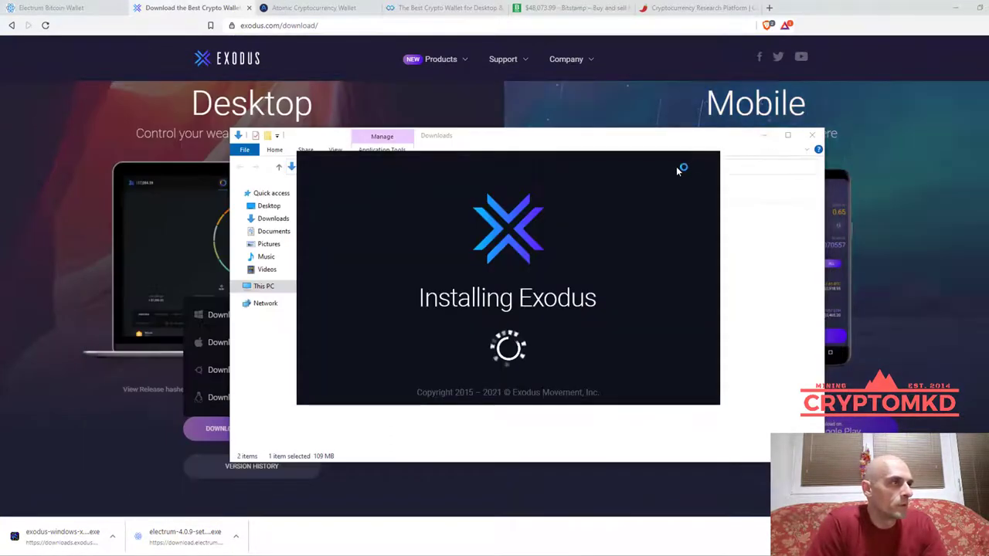
Minimize the Downloads folder, acknowledge the completed Exodus installation and minimize the browser to reach the desktop.
click(767, 136)
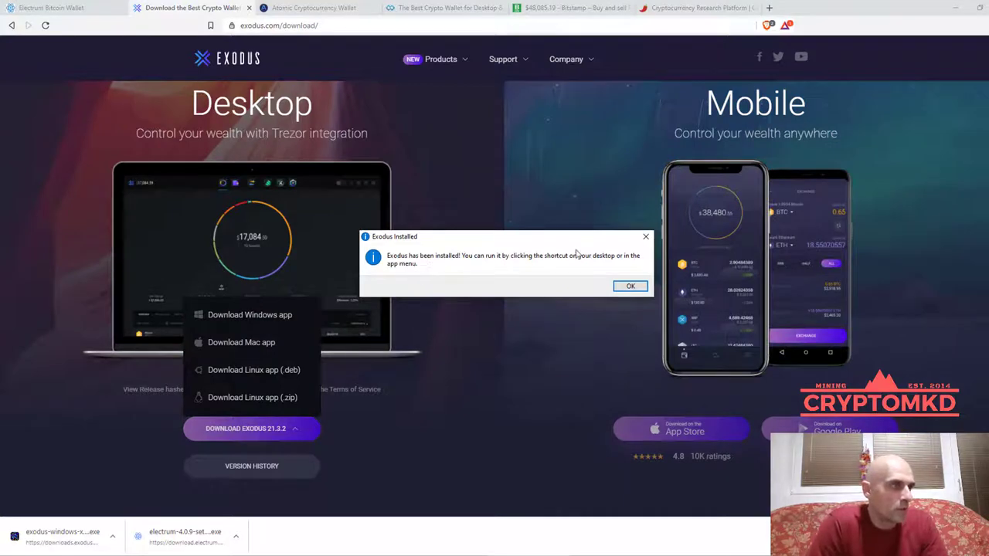
click(631, 287)
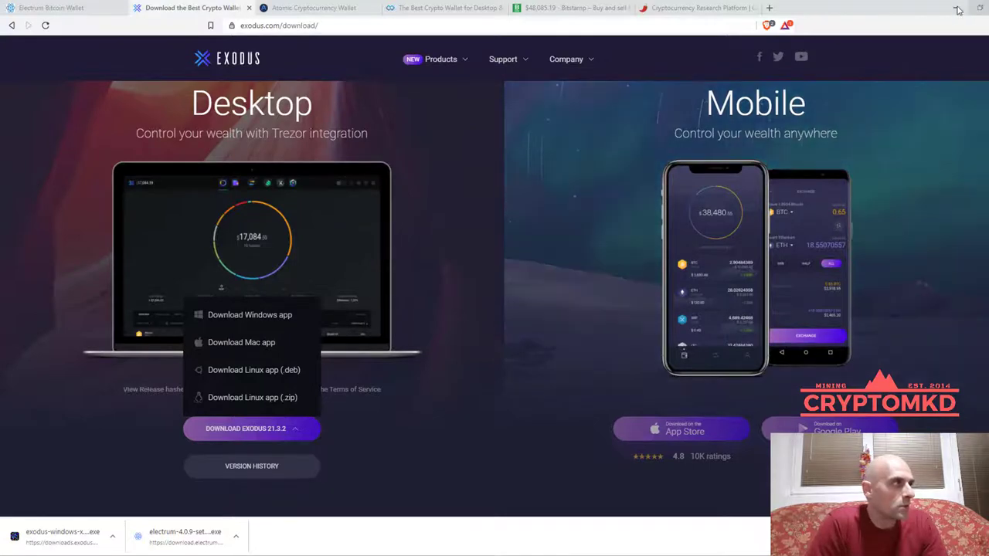
click(954, 7)
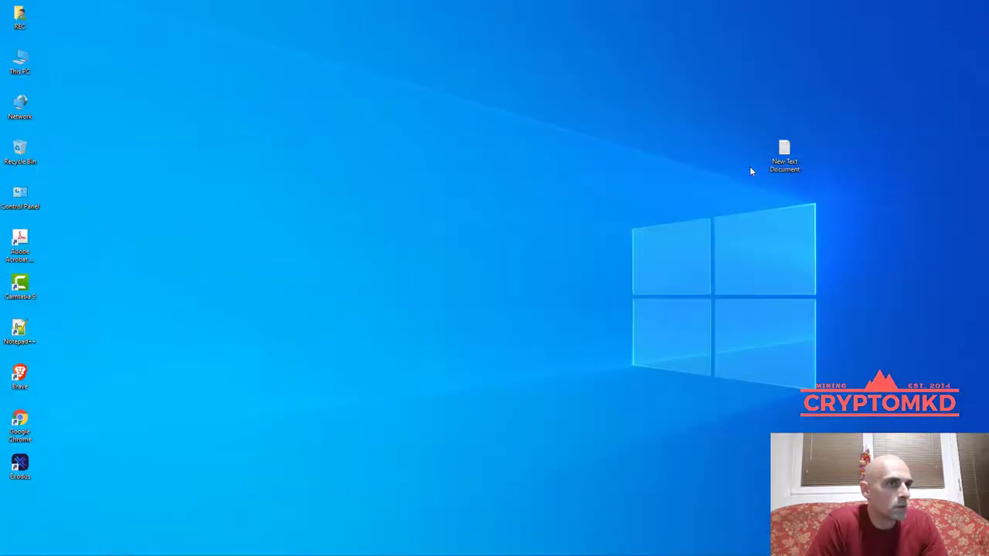
Launch Exodus 21.3.2 from the desktop, maximize its window and dismiss the public offering promotion.
double_click(21, 464)
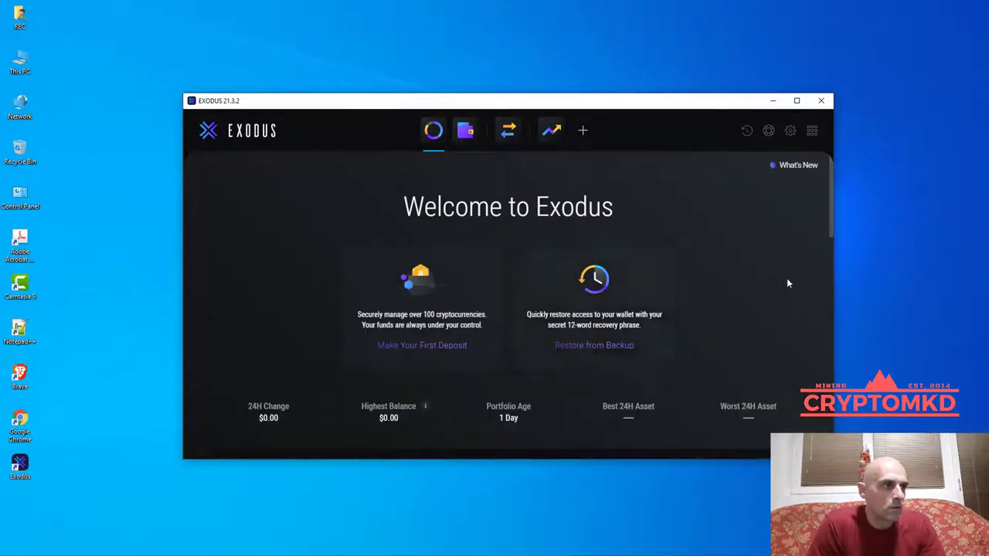
click(796, 101)
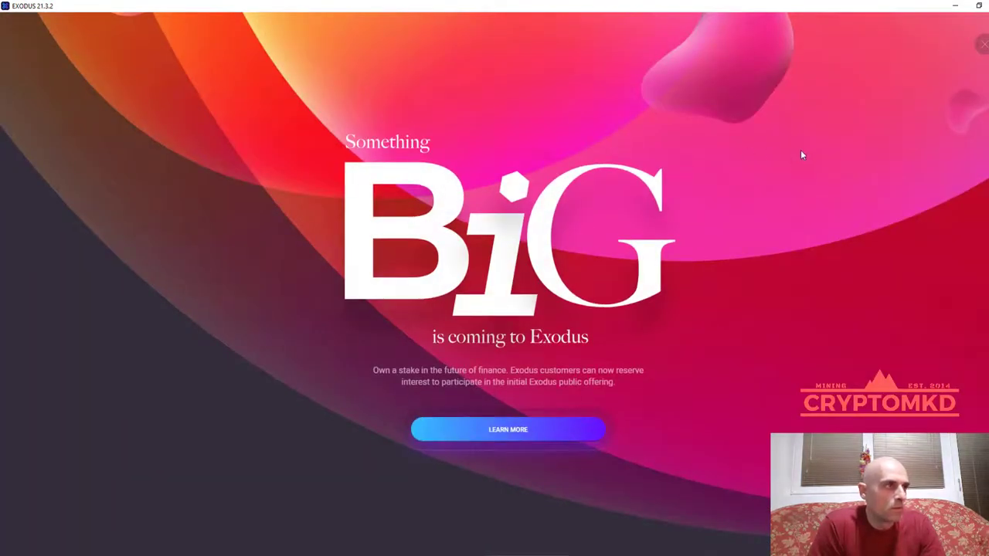
click(982, 44)
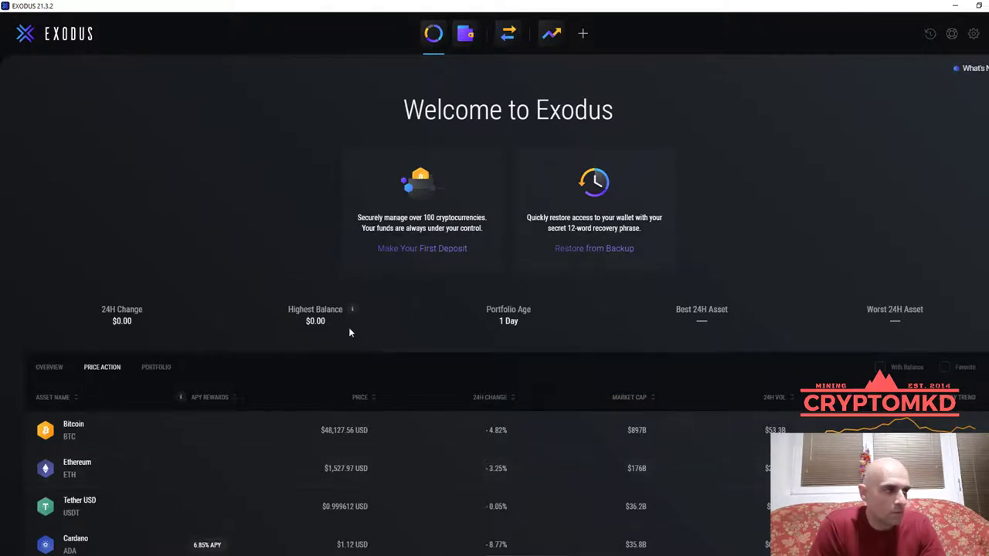
Open the Exodus wallet view and go to the page for adding more assets.
scroll(358, 321, down, 5)
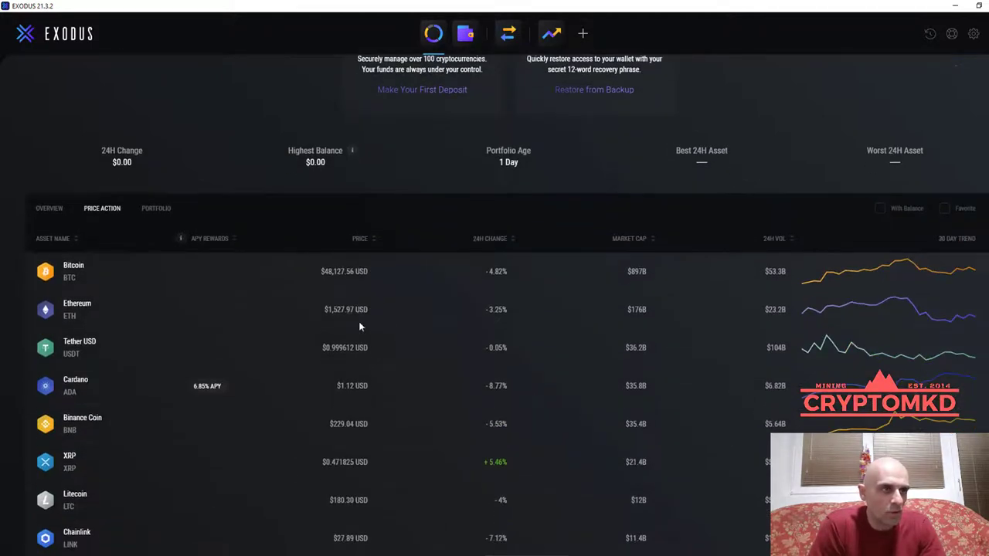
scroll(360, 325, up, 5)
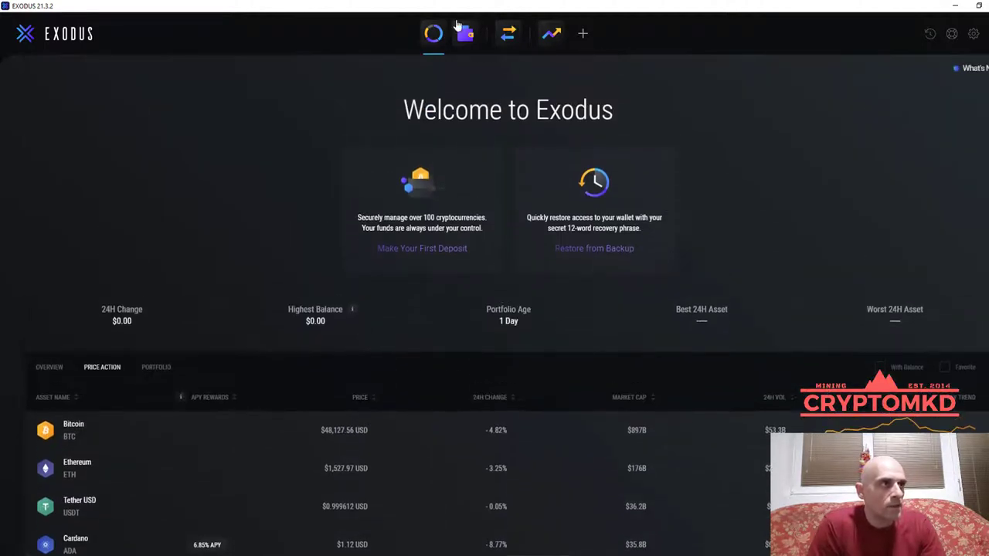
click(465, 36)
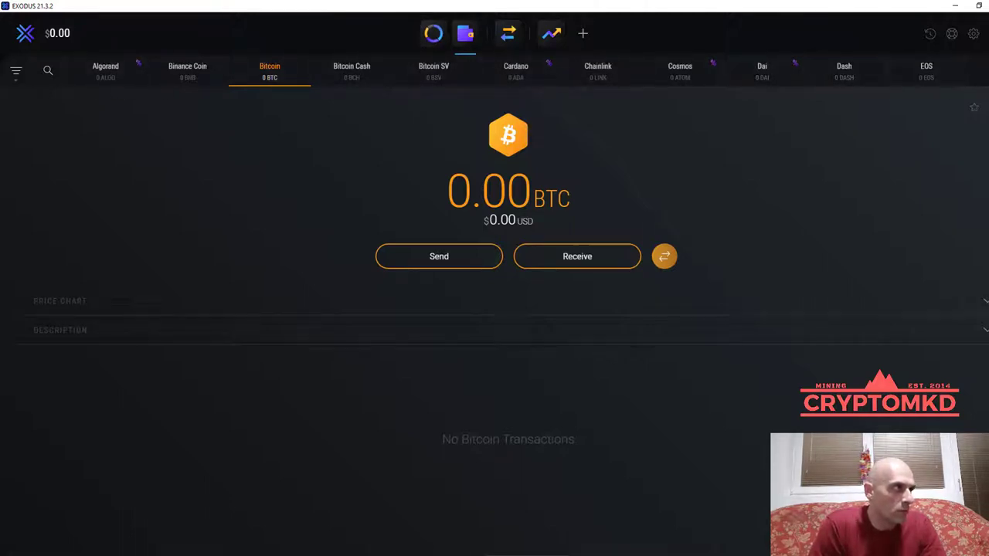
scroll(494, 70, right, 10)
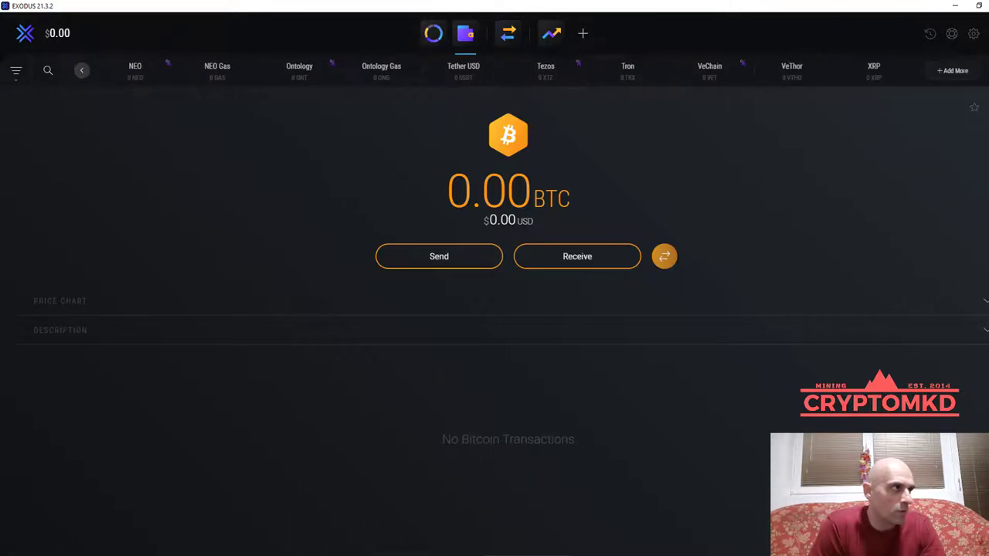
click(944, 71)
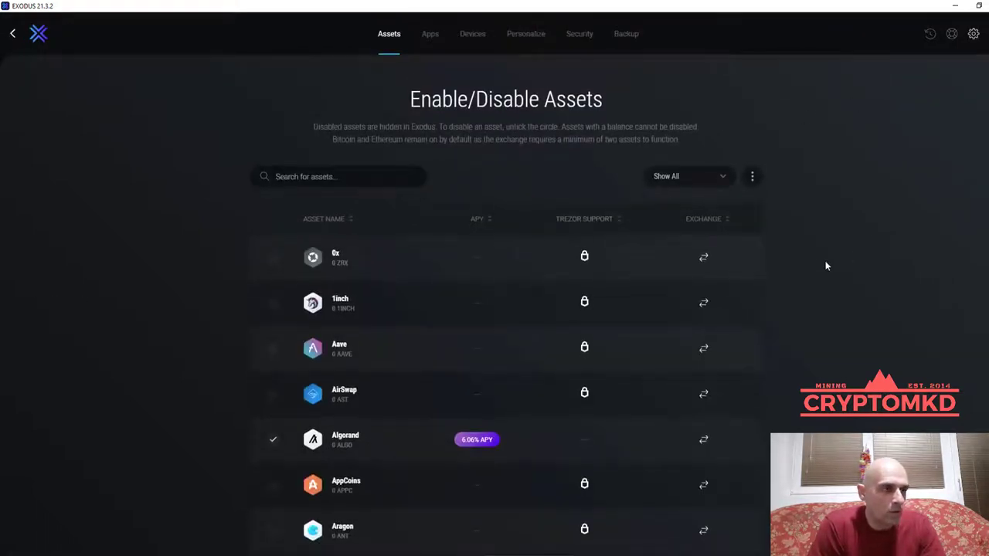
Examine the supported assets from 0x to VeChain, including which are enabled and their APY, Trezor support and exchange availability.
scroll(813, 269, down, 1)
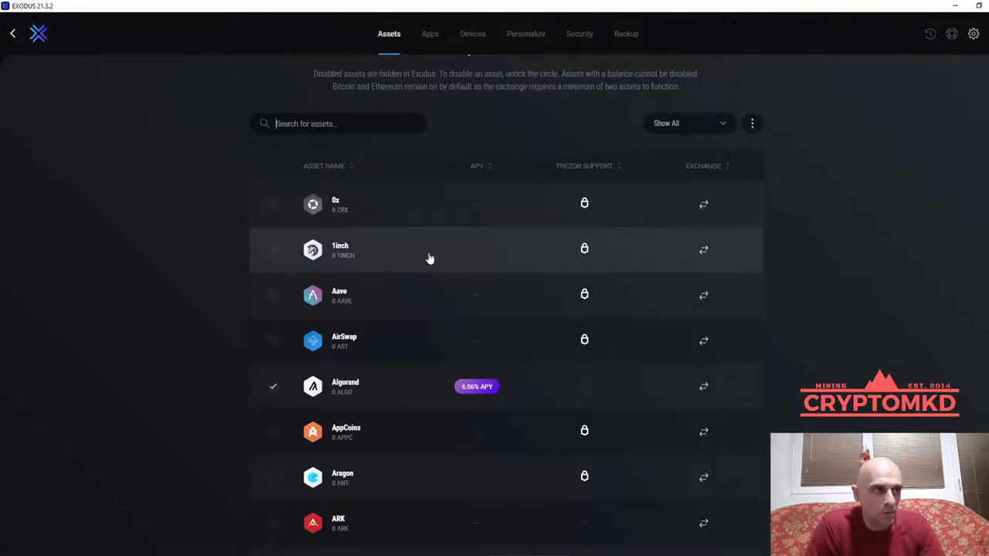
scroll(425, 257, down, 1)
scroll(499, 247, down, 2)
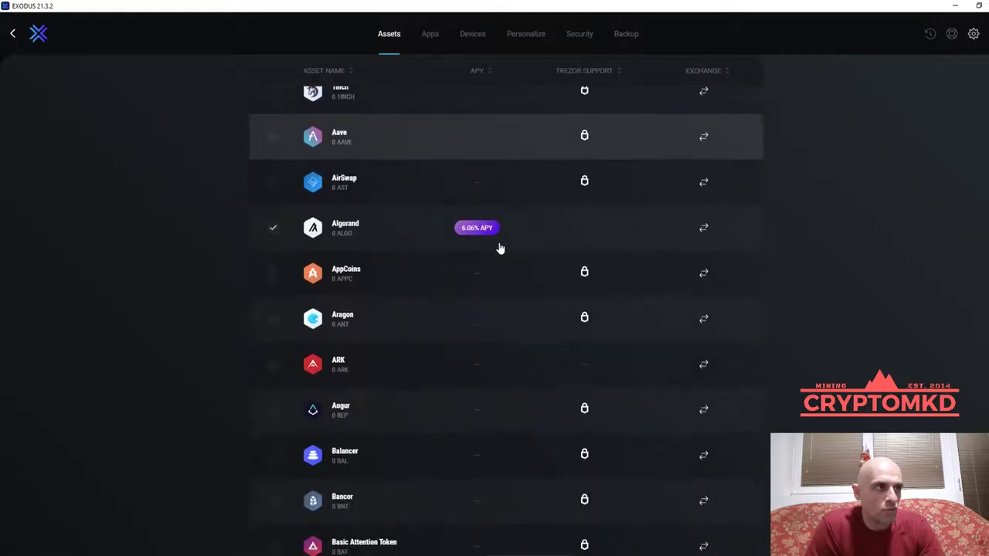
scroll(499, 247, down, 2)
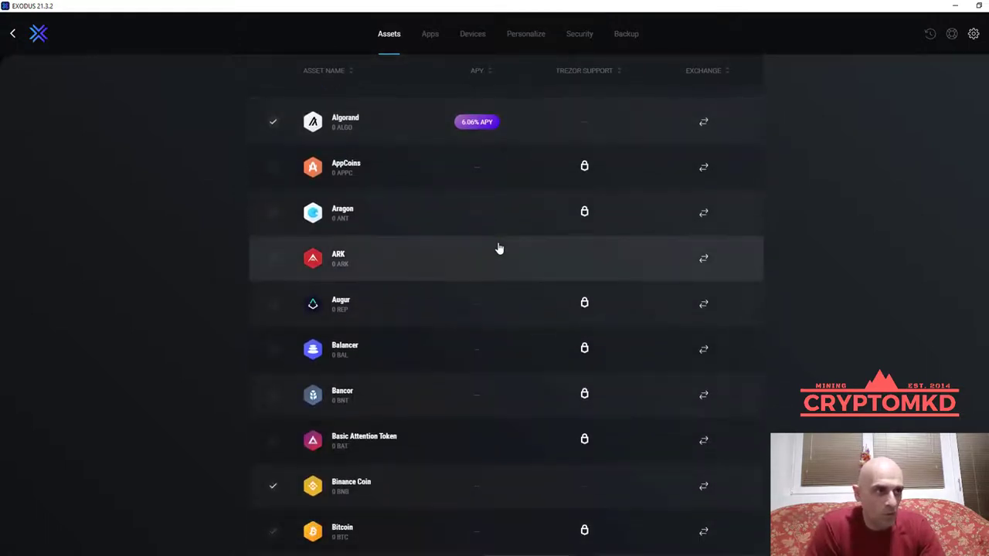
scroll(499, 247, down, 3)
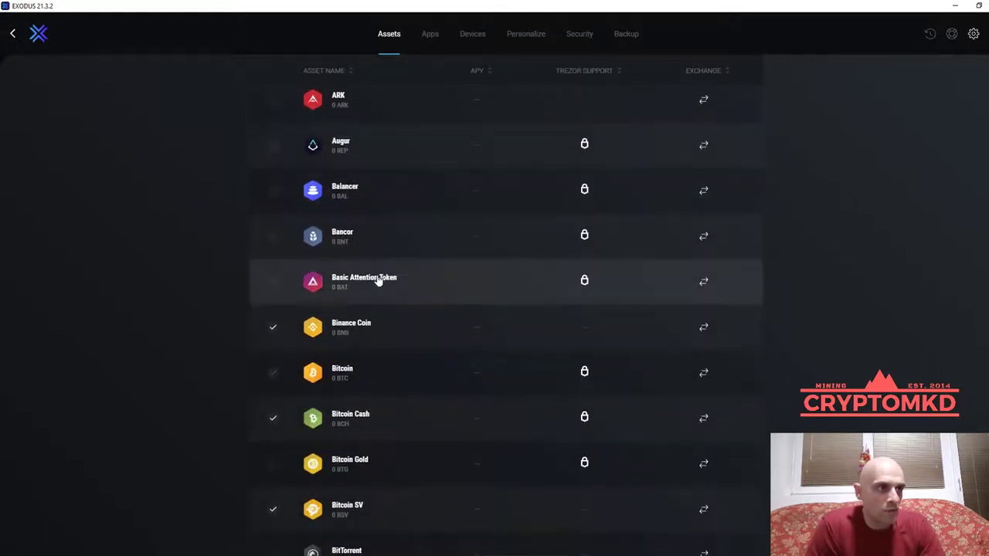
scroll(427, 281, down, 2)
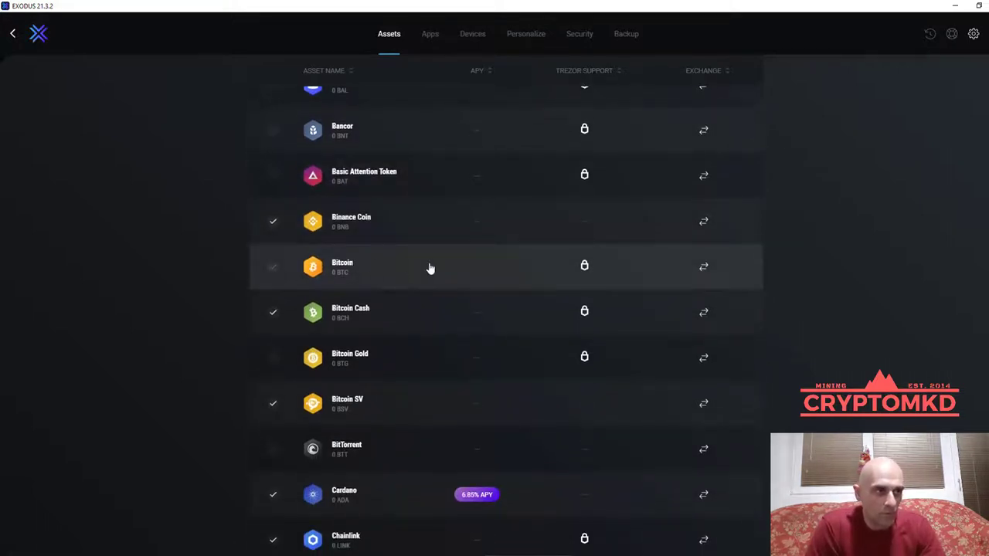
scroll(430, 268, down, 4)
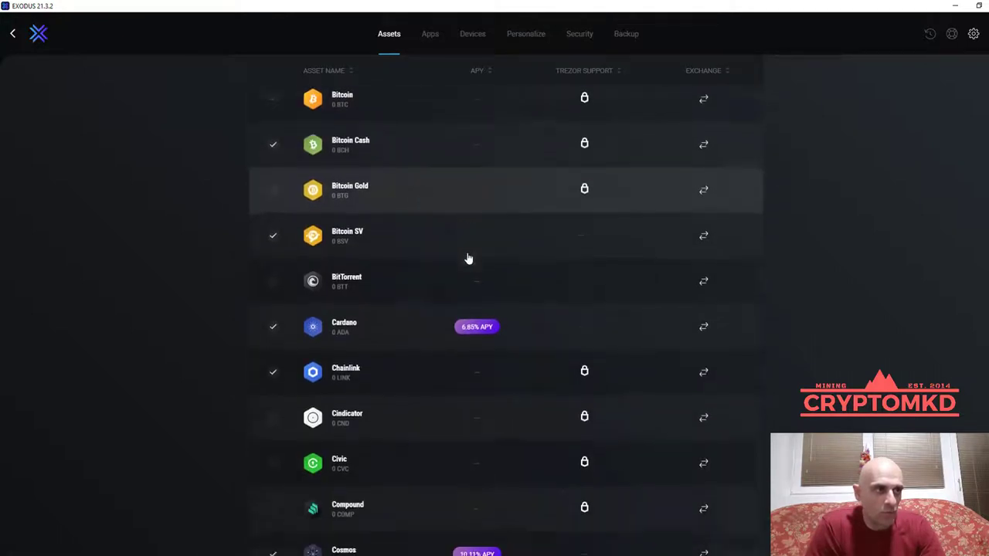
scroll(379, 206, down, 1)
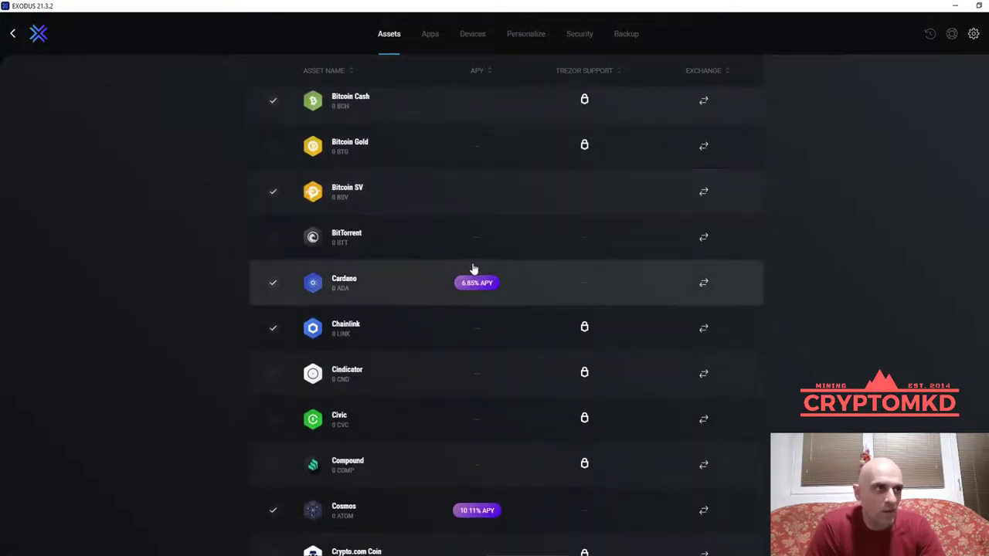
scroll(494, 248, down, 1)
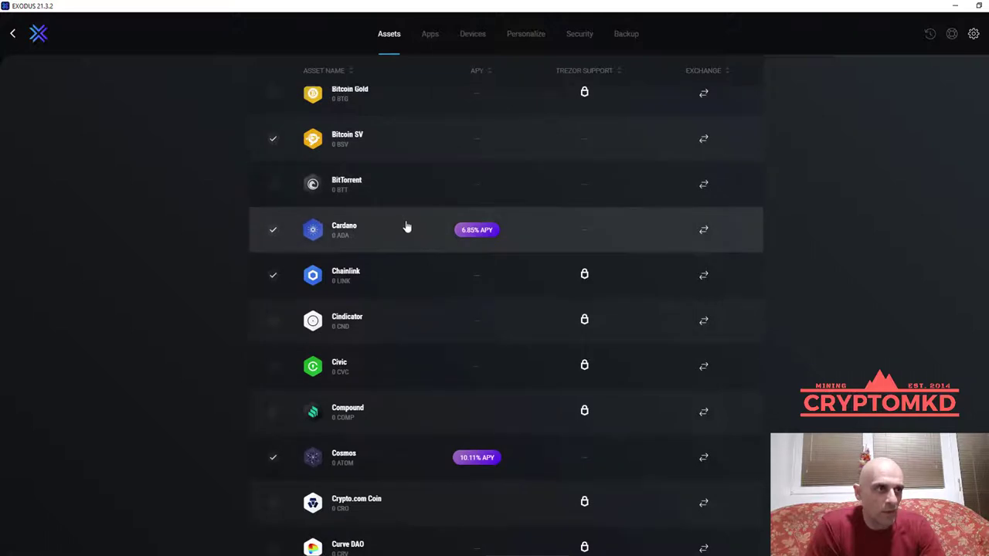
scroll(412, 278, down, 2)
scroll(413, 279, down, 2)
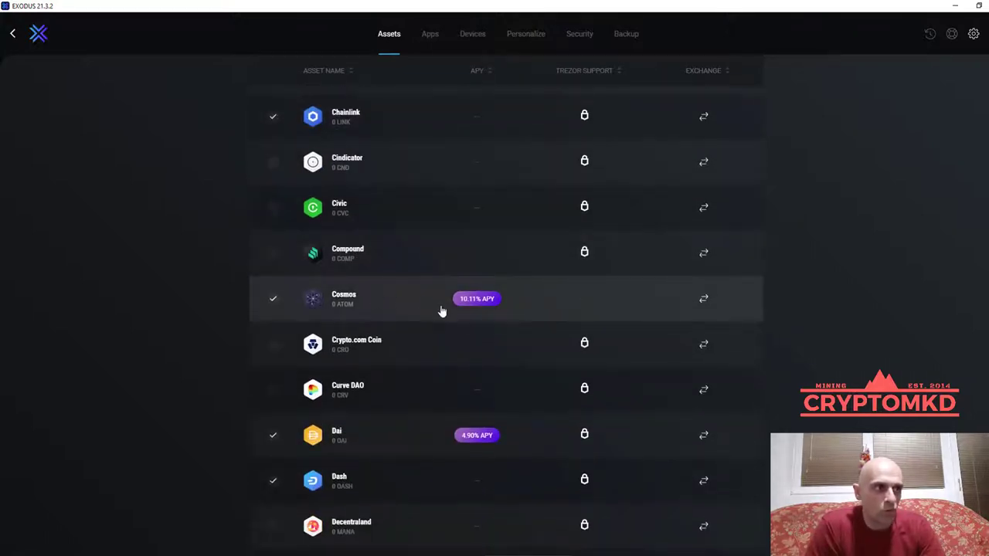
scroll(438, 311, down, 1)
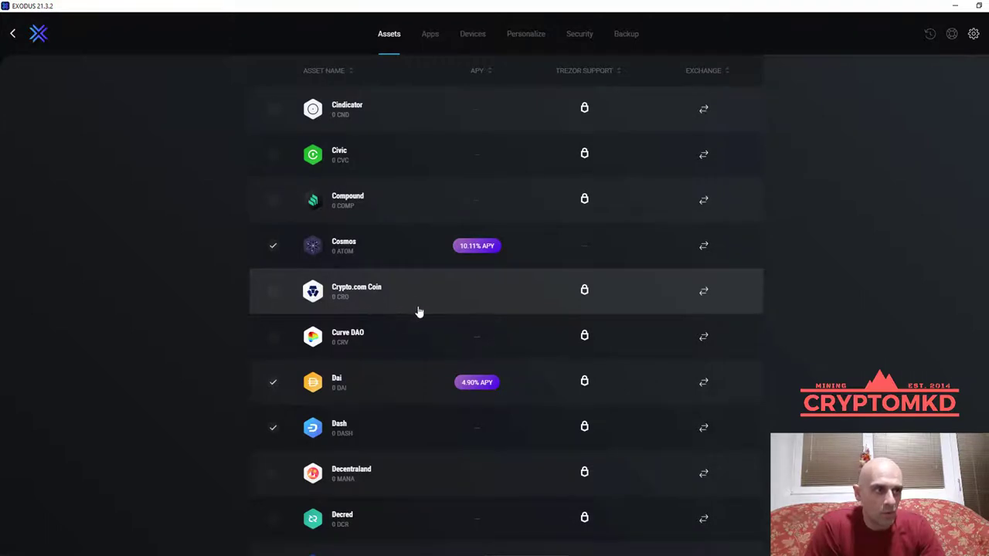
scroll(438, 312, down, 2)
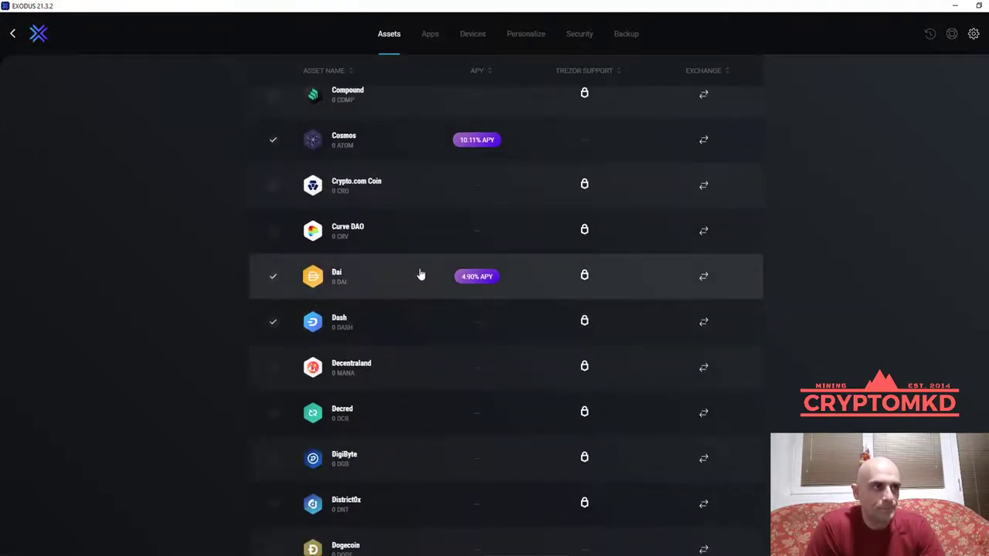
scroll(420, 273, down, 1)
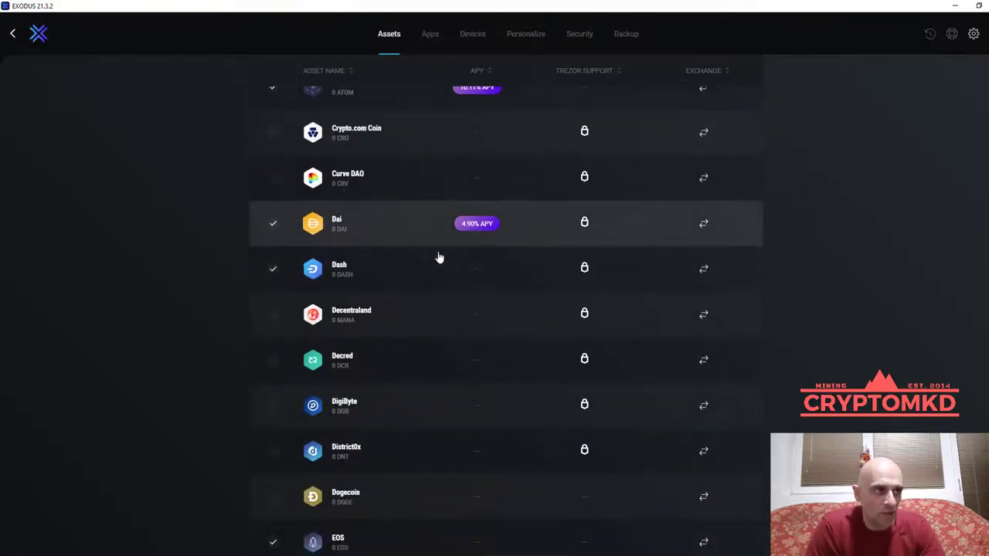
scroll(451, 265, down, 2)
scroll(452, 265, down, 2)
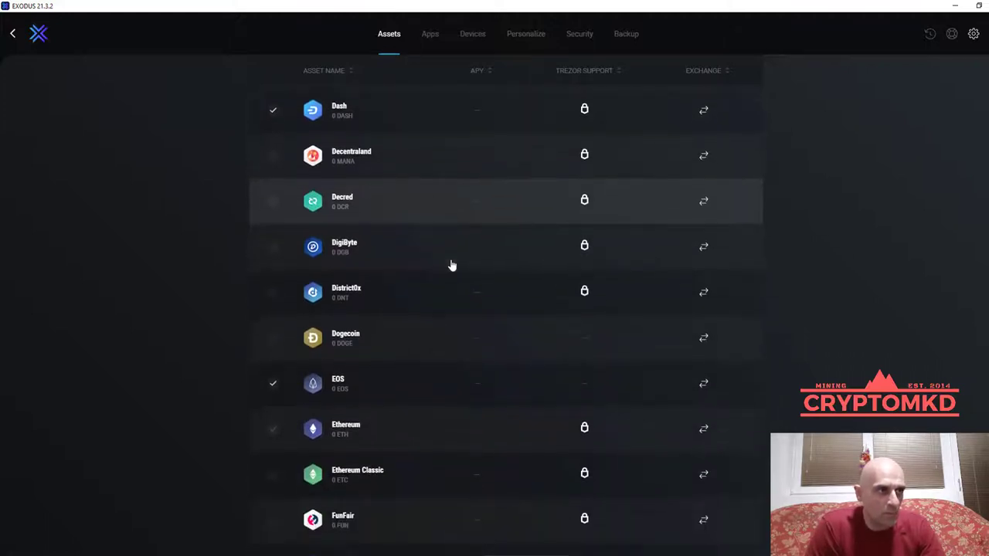
scroll(452, 265, down, 1)
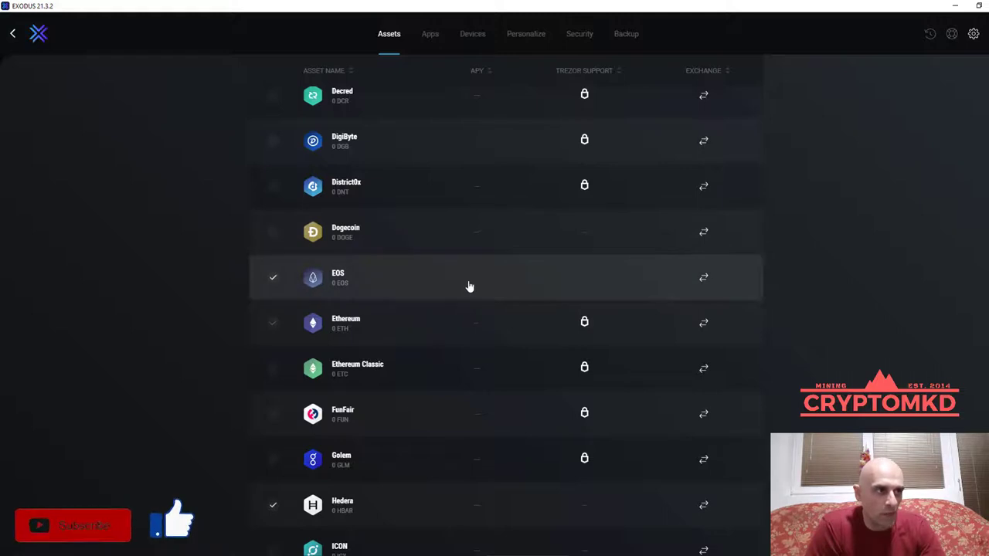
scroll(463, 284, down, 1)
scroll(459, 313, down, 2)
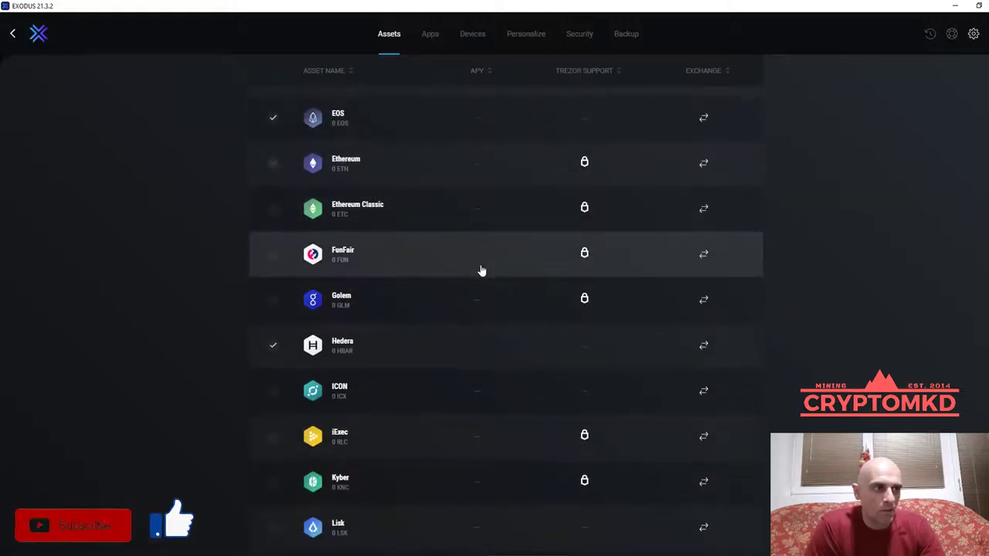
scroll(479, 269, down, 5)
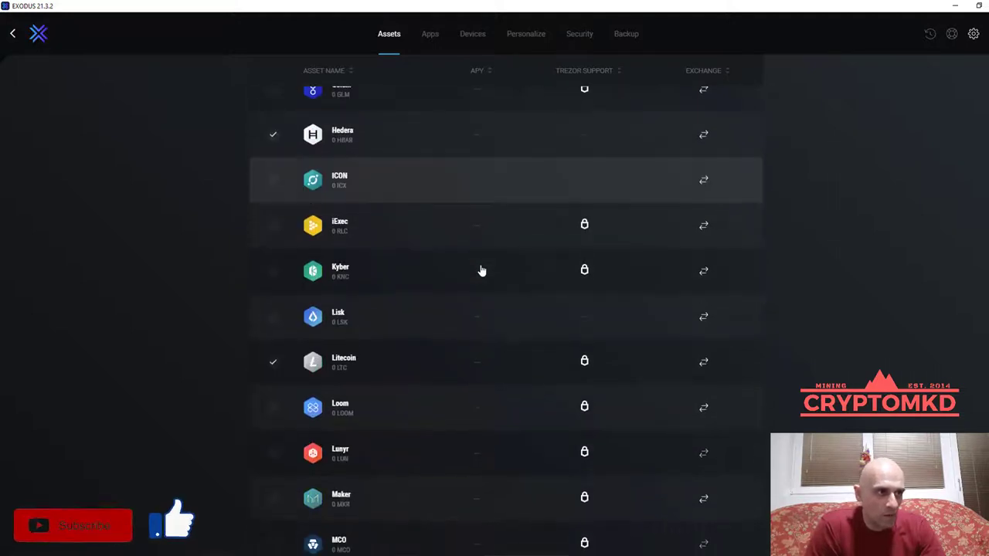
scroll(480, 271, down, 2)
scroll(480, 271, down, 1)
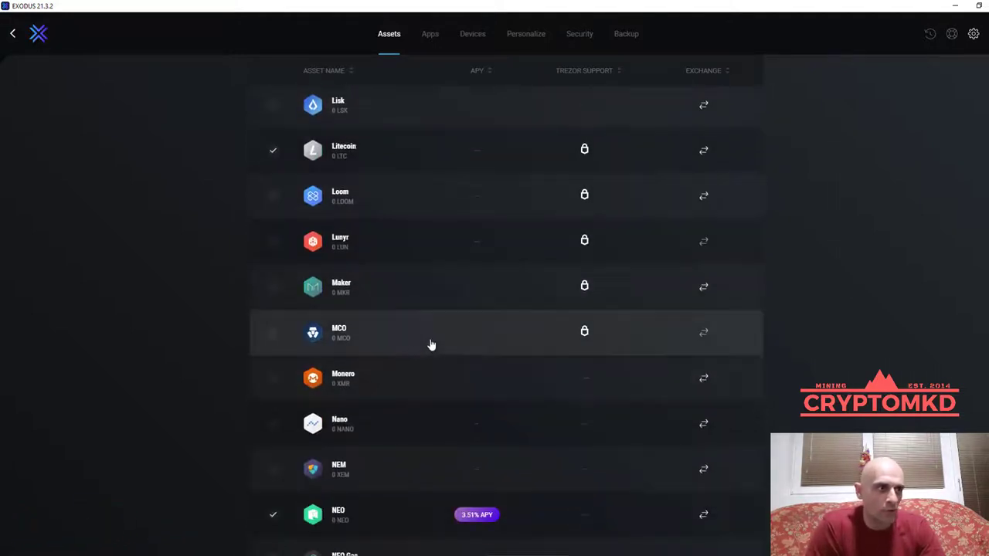
scroll(431, 344, down, 3)
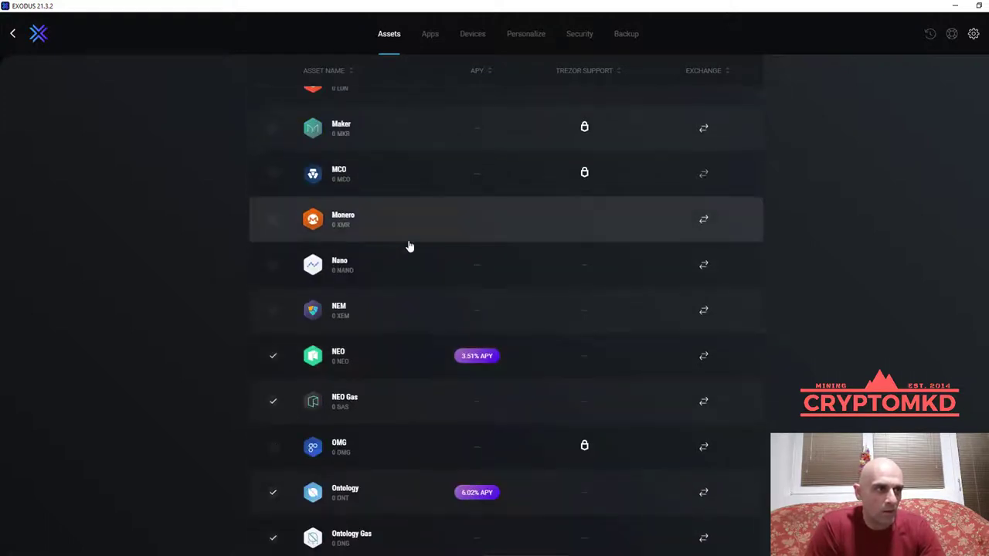
scroll(468, 361, down, 2)
scroll(468, 363, down, 5)
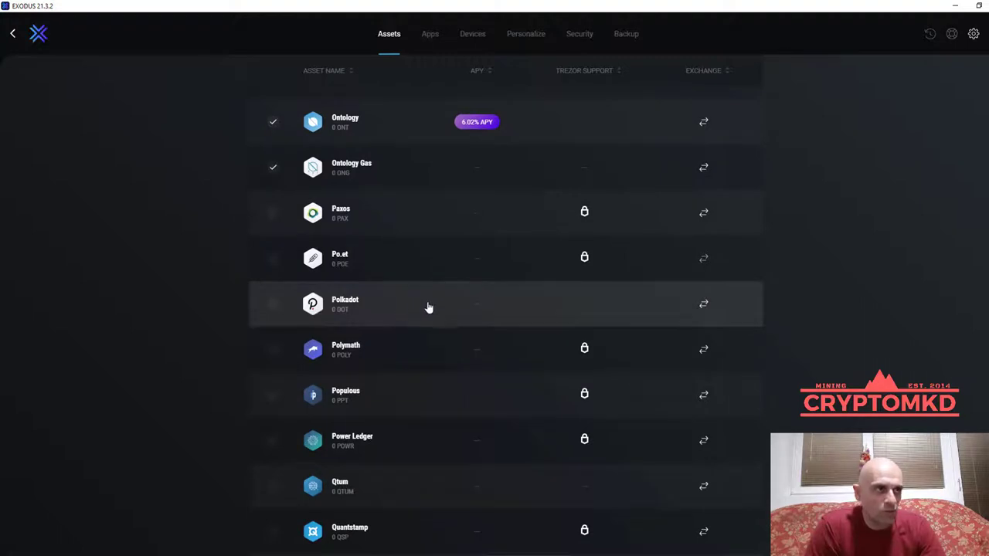
scroll(514, 326, down, 2)
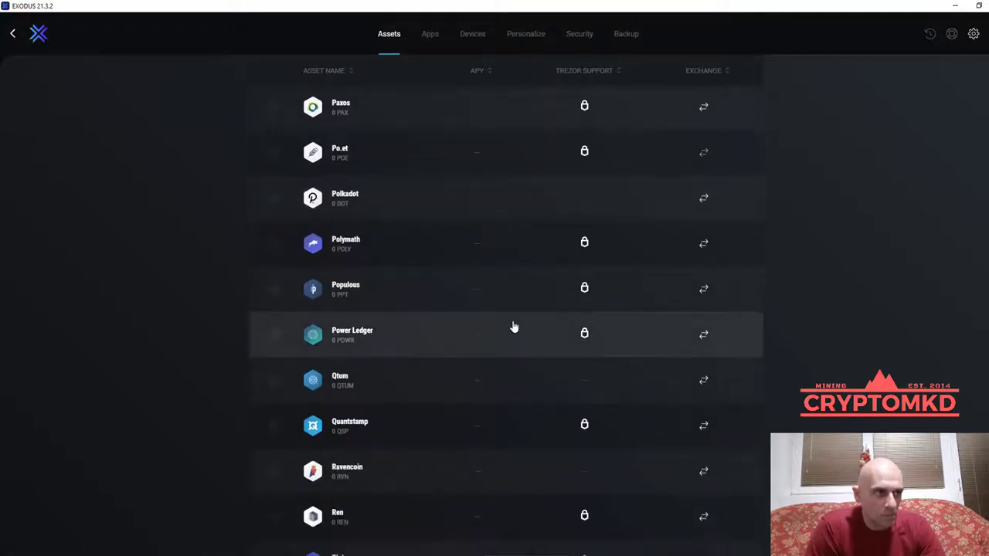
scroll(513, 326, down, 2)
scroll(502, 336, down, 1)
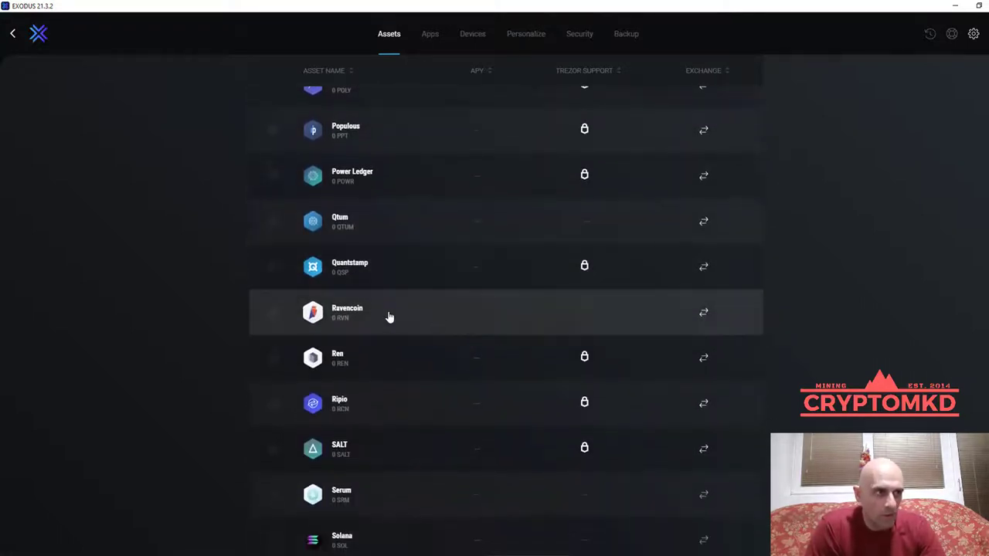
scroll(495, 324, down, 2)
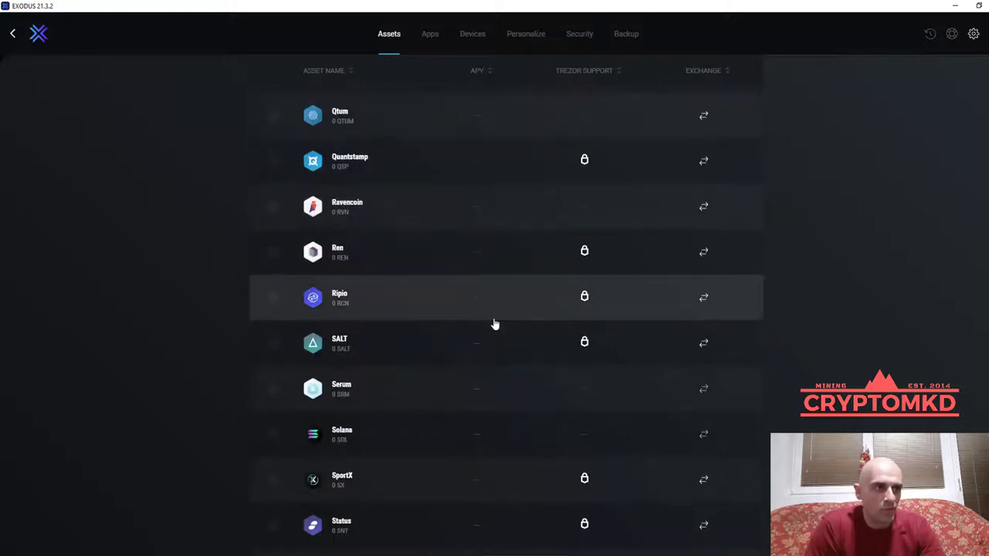
scroll(495, 324, down, 7)
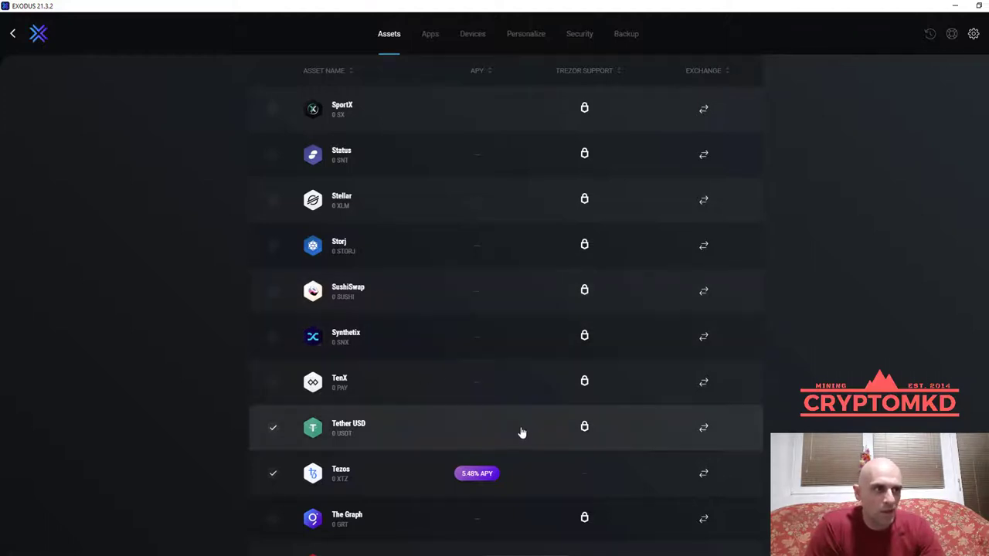
scroll(514, 417, down, 2)
scroll(541, 347, down, 4)
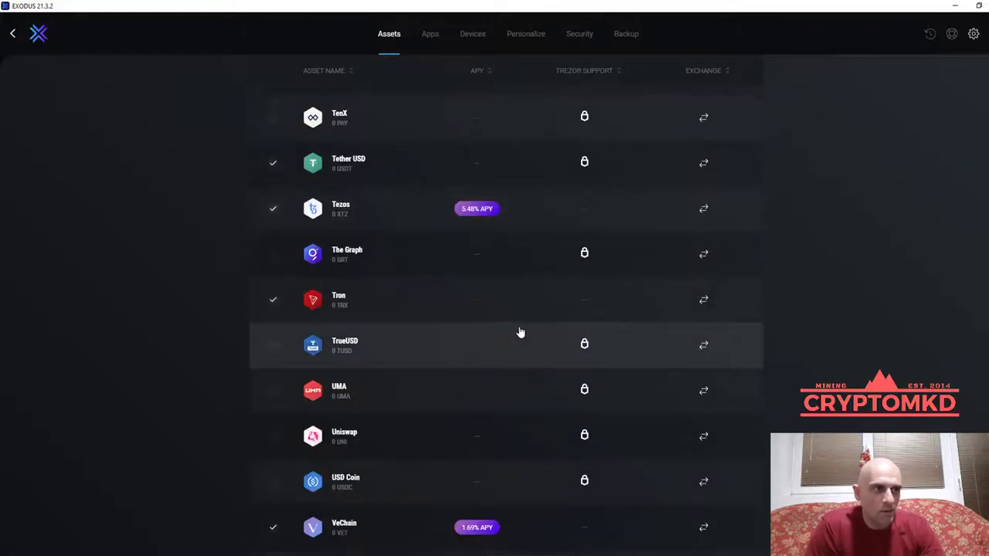
Examine the remaining supported assets from VeThor to Zilliqa, including their enabled status, APY, Trezor support and exchange availability.
scroll(549, 313, down, 3)
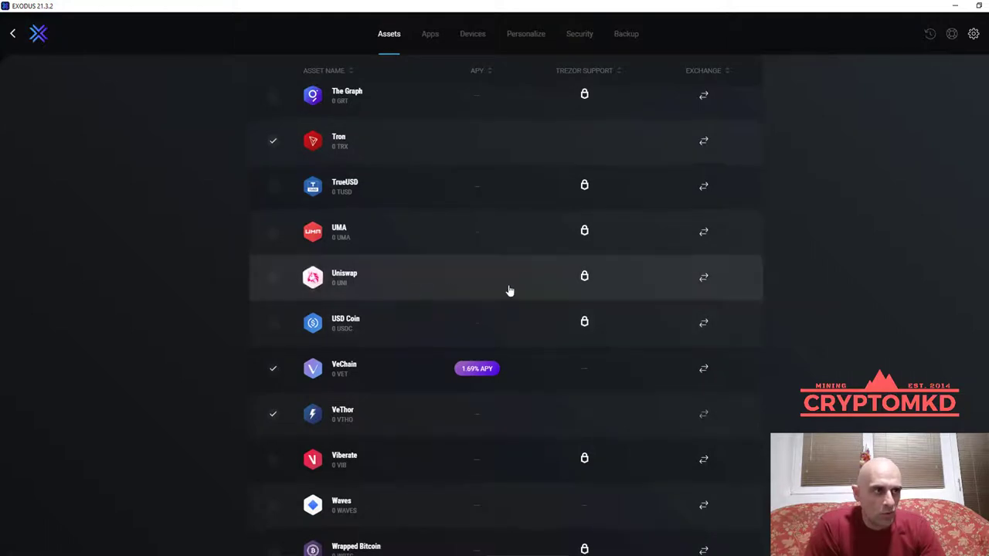
scroll(471, 333, down, 2)
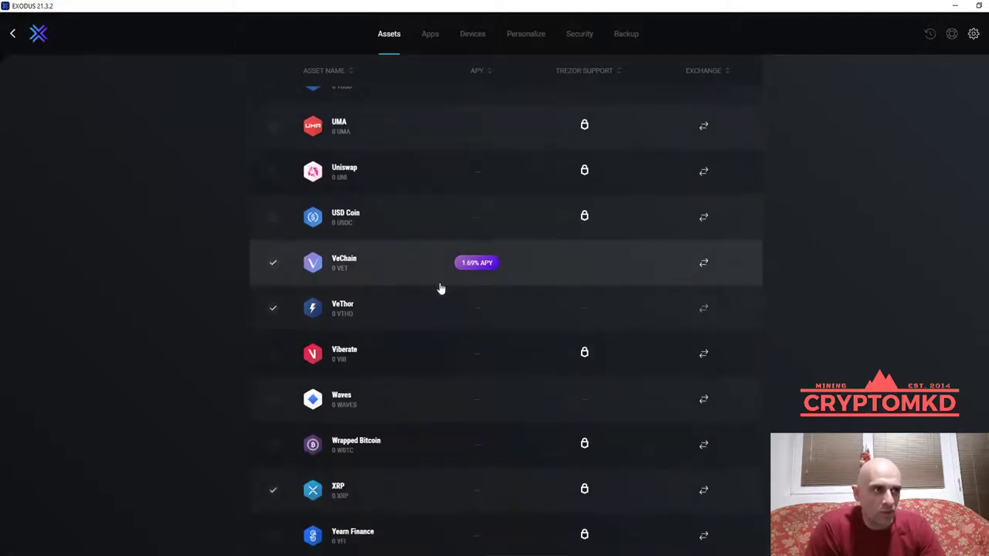
scroll(498, 347, down, 2)
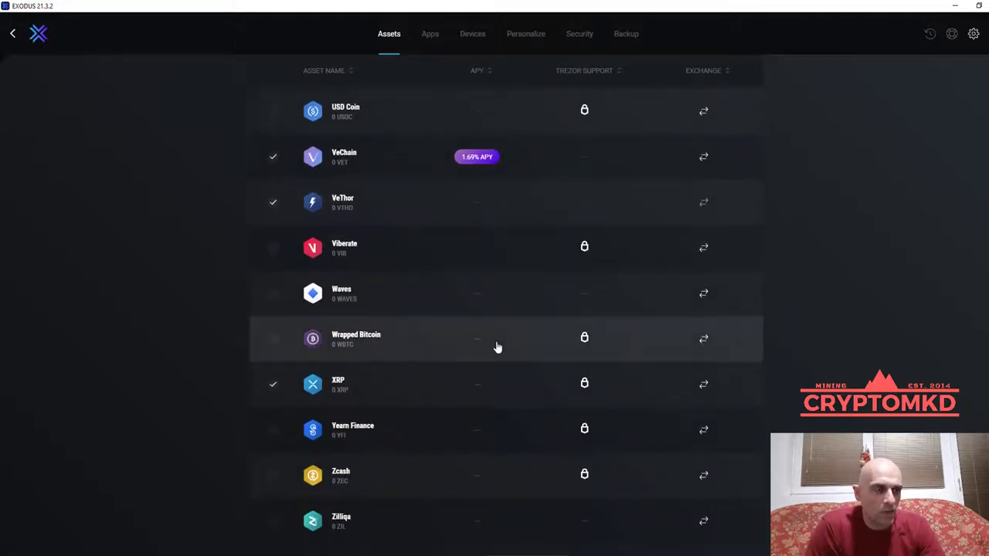
scroll(494, 336, down, 1)
scroll(450, 342, down, 2)
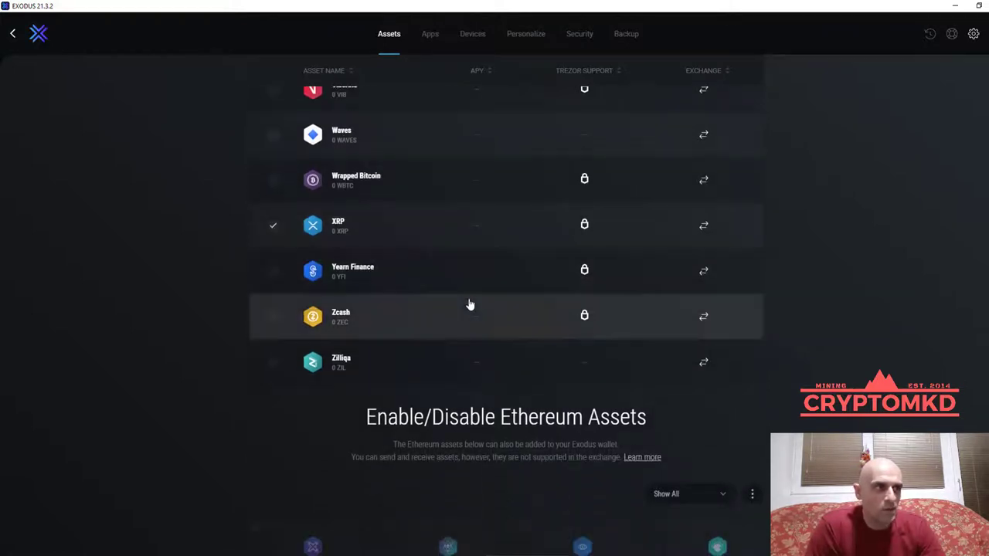
Look through the additional Ethereum assets from AdToken to Wings, and return to the beginning of the main asset list.
scroll(468, 304, down, 2)
scroll(583, 300, down, 3)
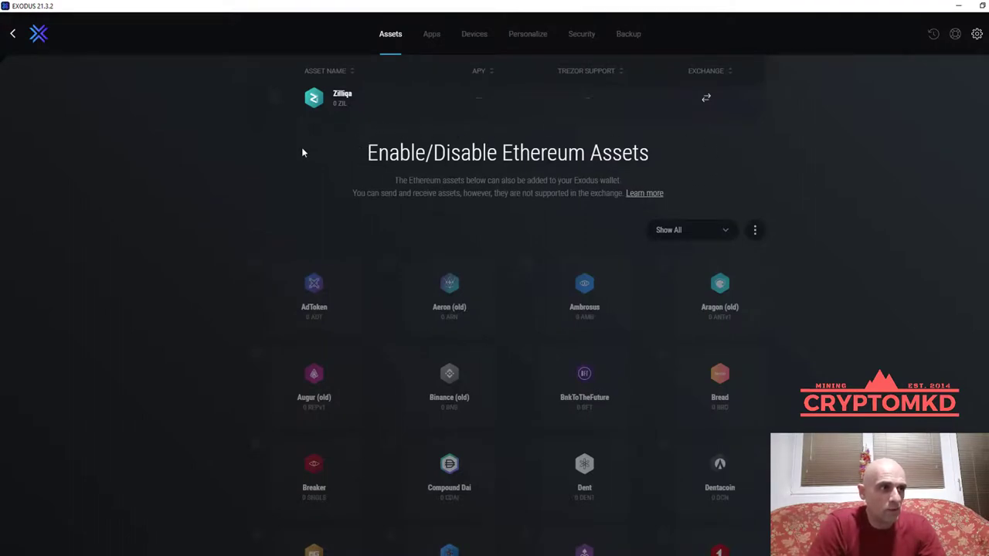
scroll(536, 243, down, 2)
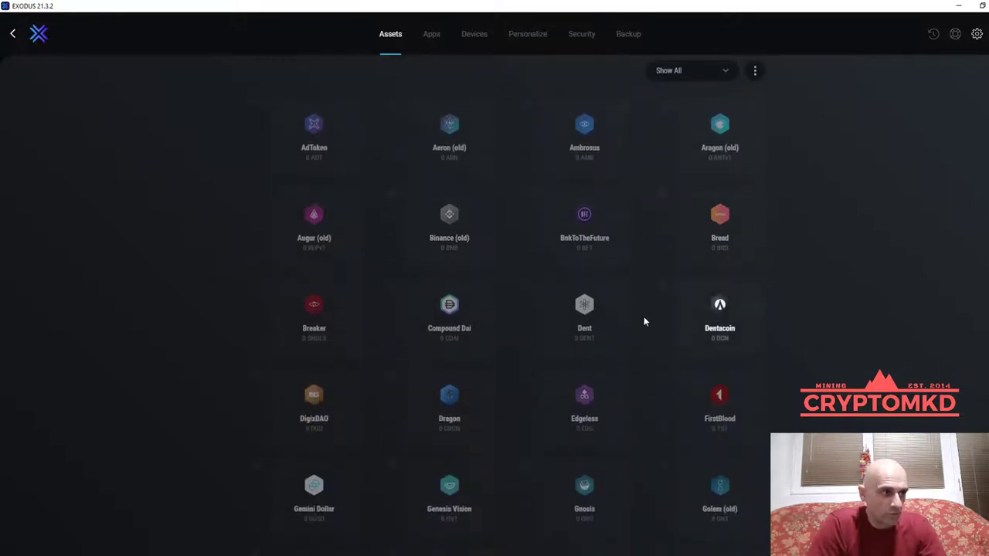
scroll(382, 330, down, 3)
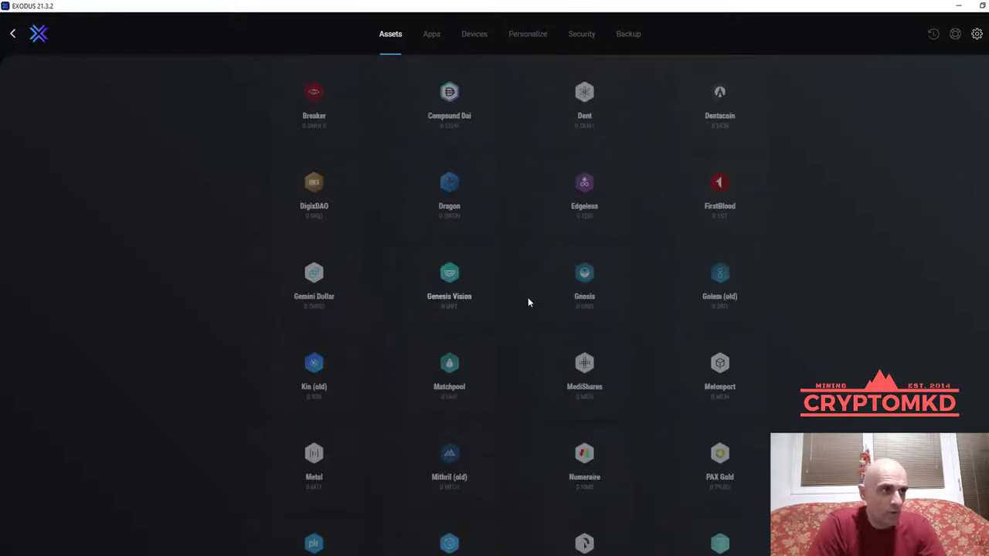
scroll(666, 322, down, 6)
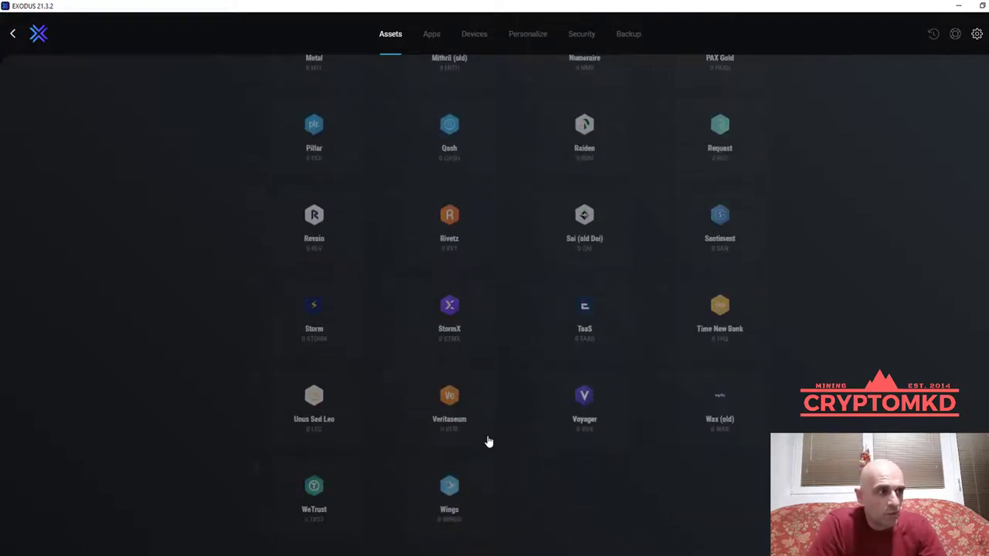
scroll(488, 441, up, 8)
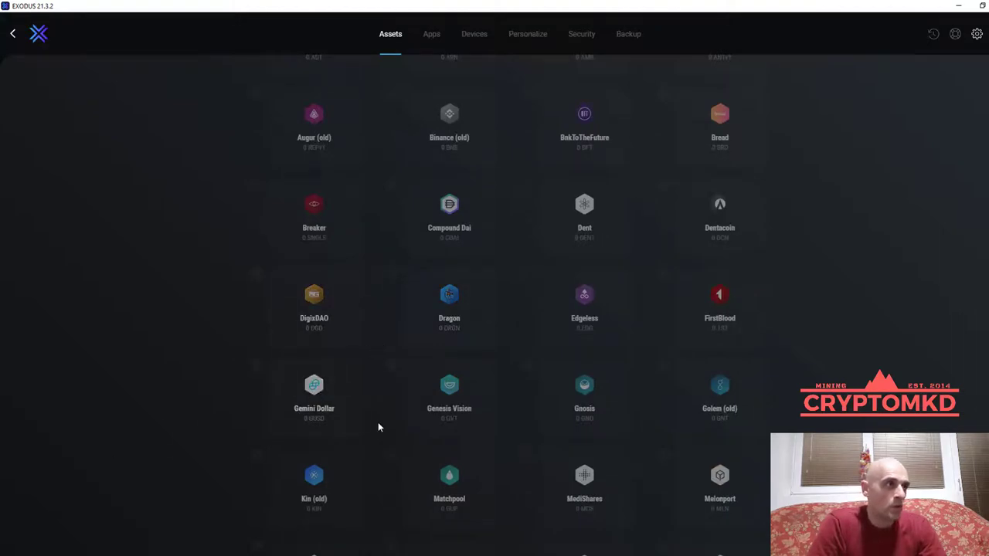
scroll(379, 423, up, 8)
scroll(381, 429, up, 10)
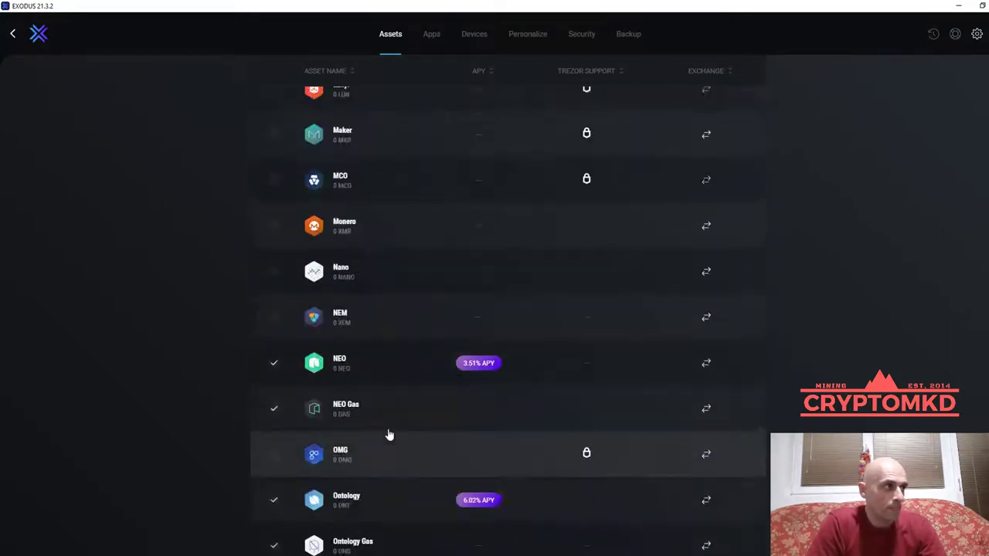
scroll(388, 435, up, 15)
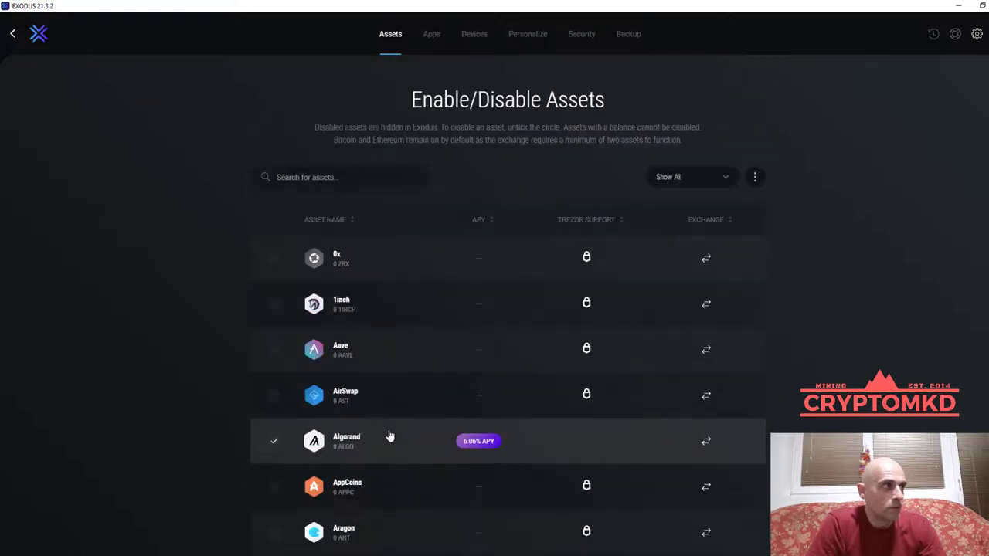
Disable Algorand, Binance Coin, Bitcoin Cash and Bitcoin SV in the asset list.
scroll(596, 337, down, 2)
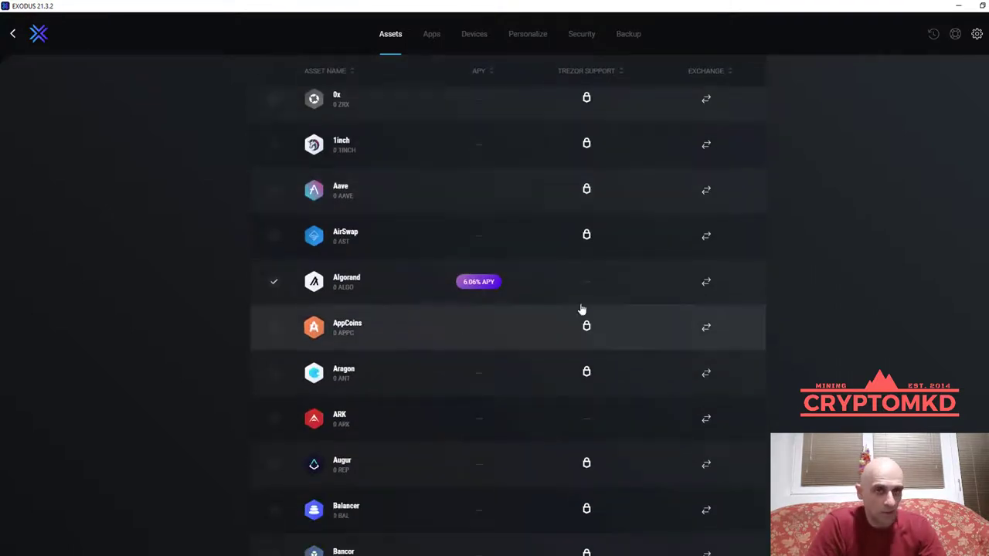
click(277, 290)
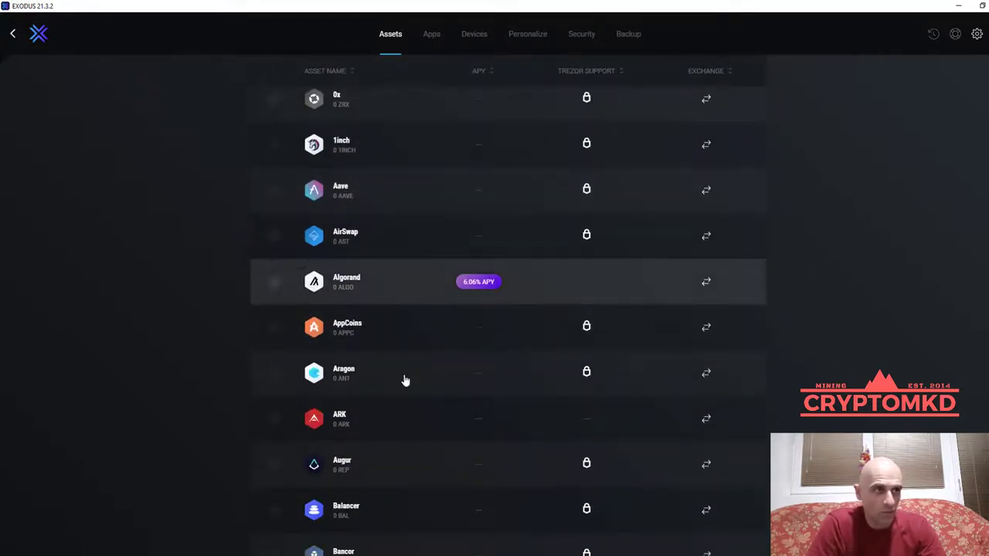
scroll(375, 370, down, 3)
scroll(276, 427, down, 2)
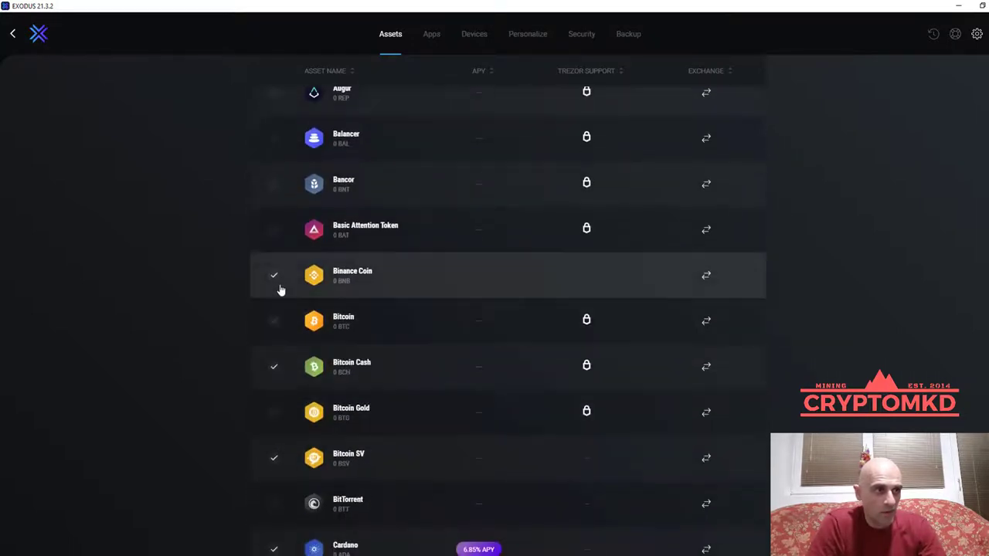
click(275, 276)
click(277, 378)
scroll(278, 355, down, 2)
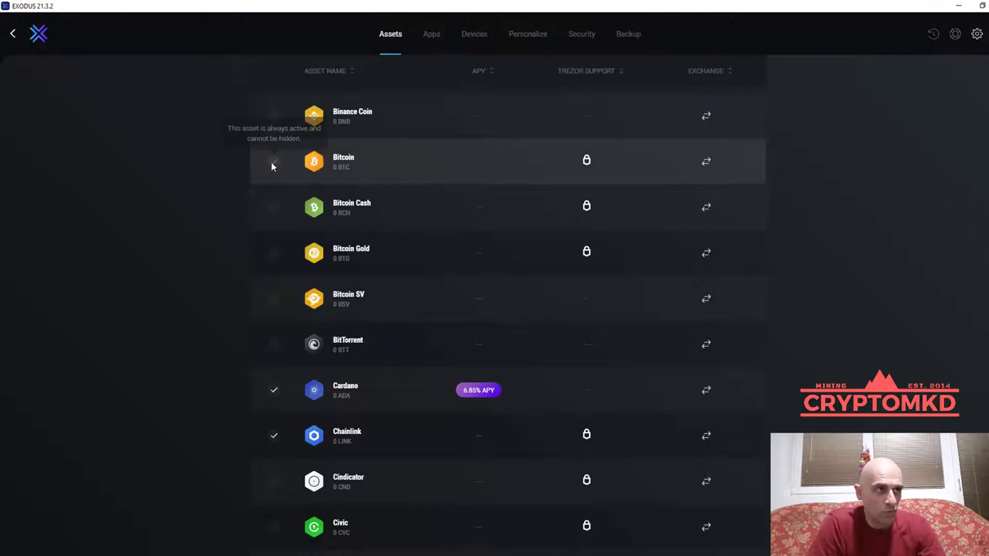
Disable Cardano, Chainlink, Cosmos, Dai and Dash in the asset list.
scroll(387, 321, down, 1)
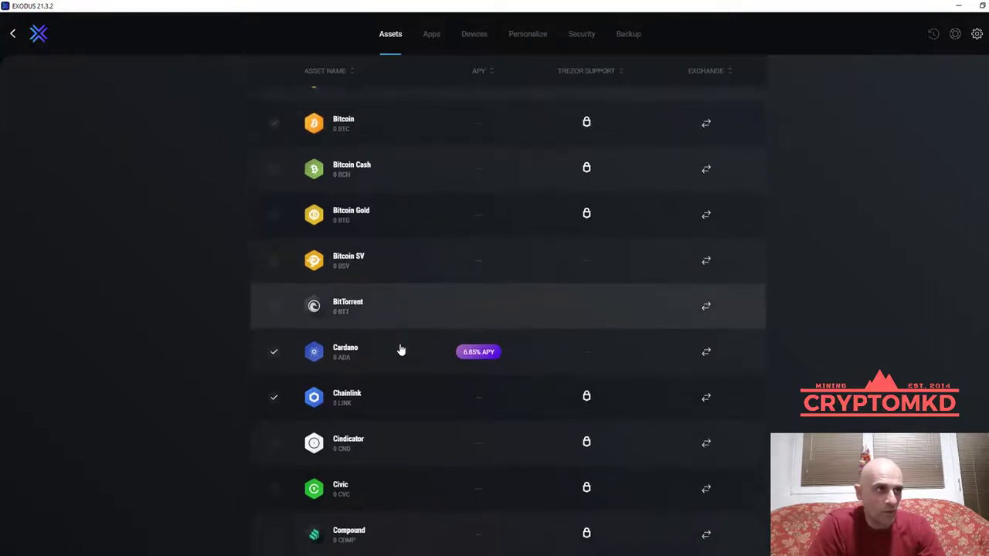
click(276, 339)
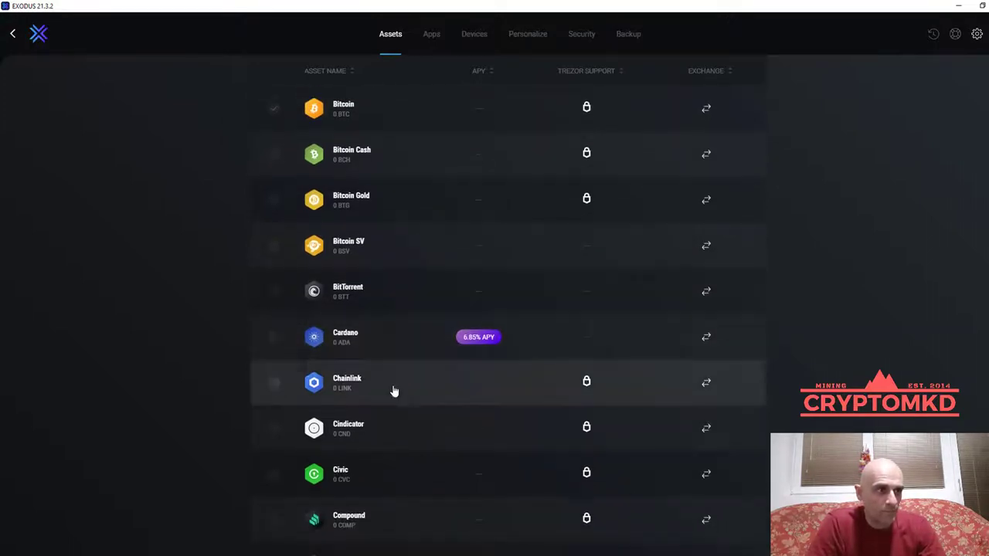
scroll(424, 397, down, 3)
click(273, 352)
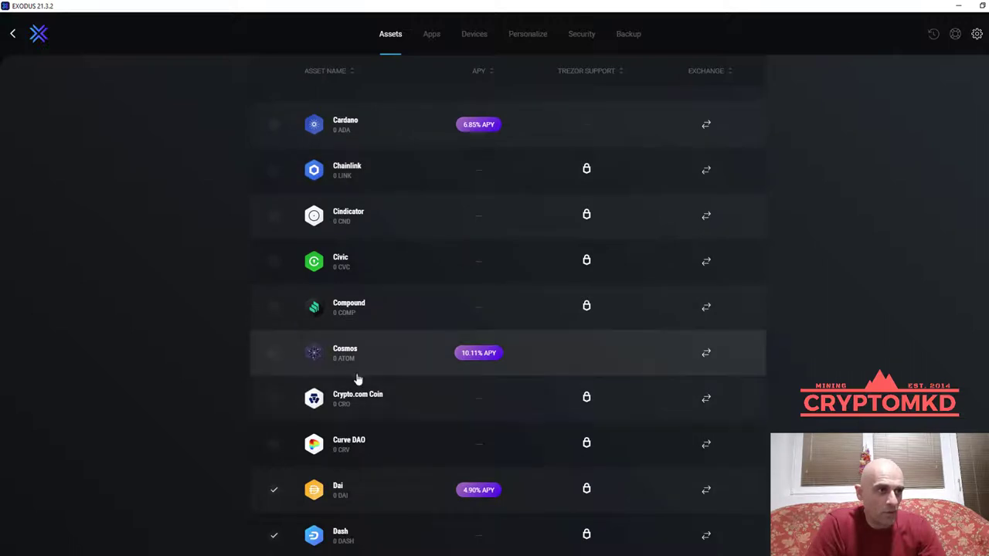
scroll(357, 379, down, 3)
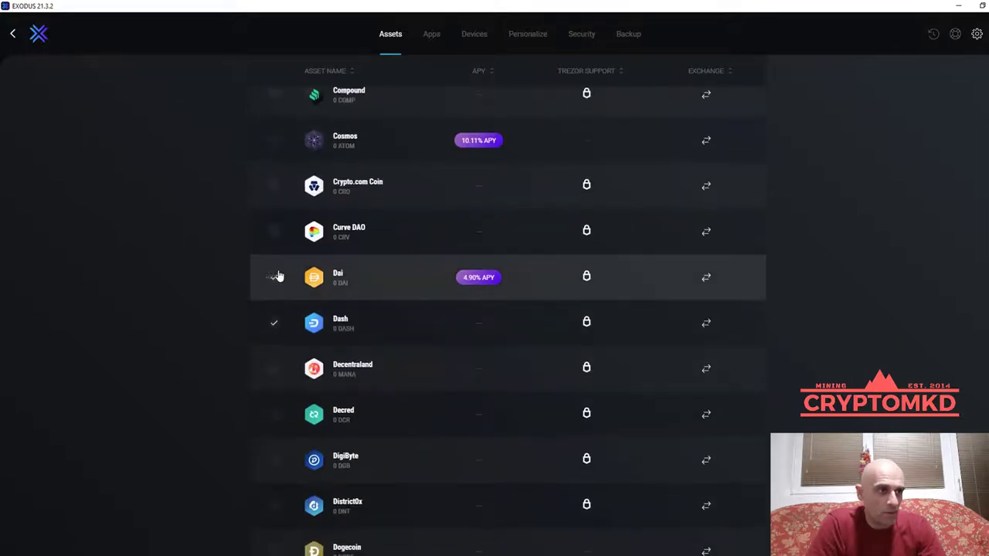
click(273, 322)
Disable EOS, Hedera and Litecoin in the asset list.
scroll(329, 402, down, 5)
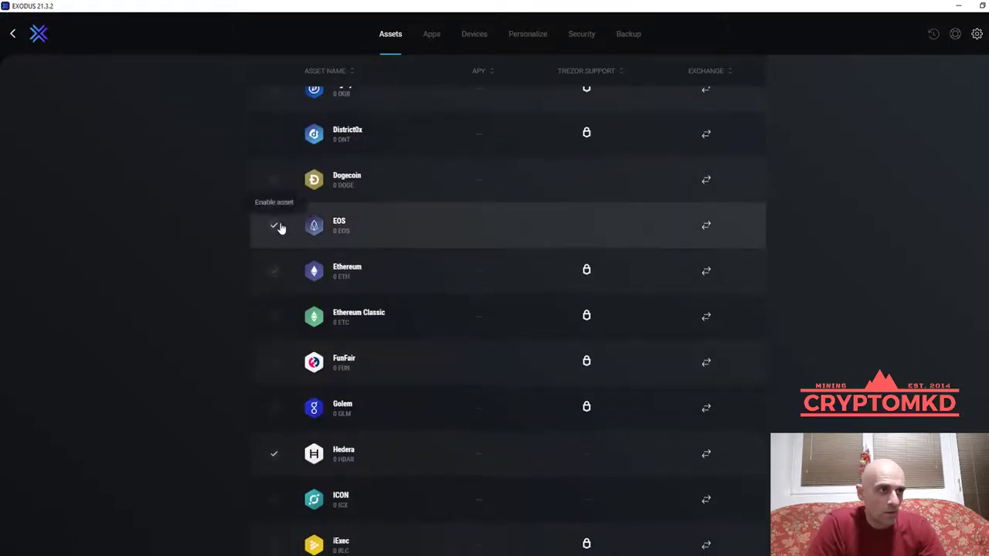
click(281, 227)
scroll(304, 379, down, 2)
click(280, 298)
scroll(286, 404, down, 2)
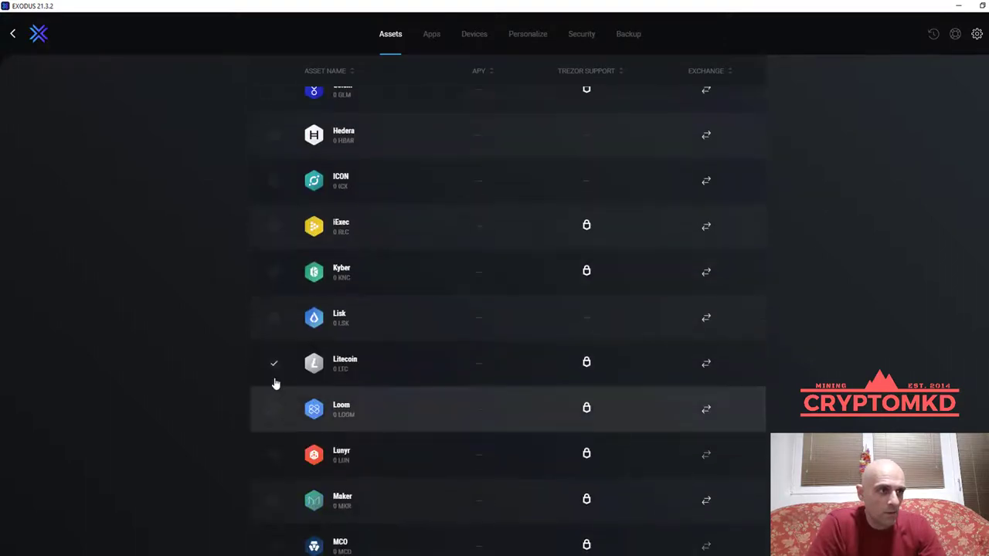
click(275, 367)
scroll(278, 387, down, 2)
scroll(321, 407, down, 2)
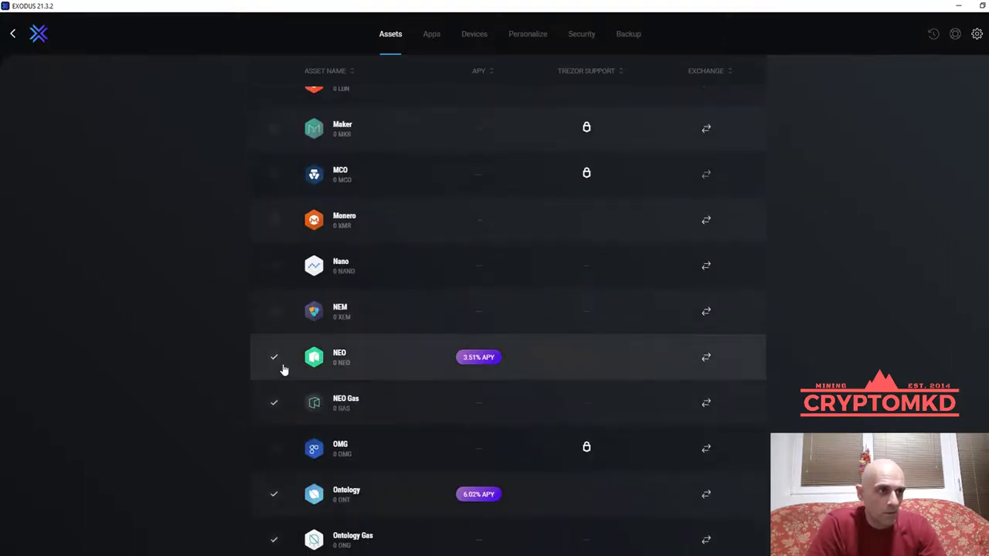
Go back up the asset list to the entries around Ethereum and enable Ethereum Classic.
scroll(312, 394, up, 8)
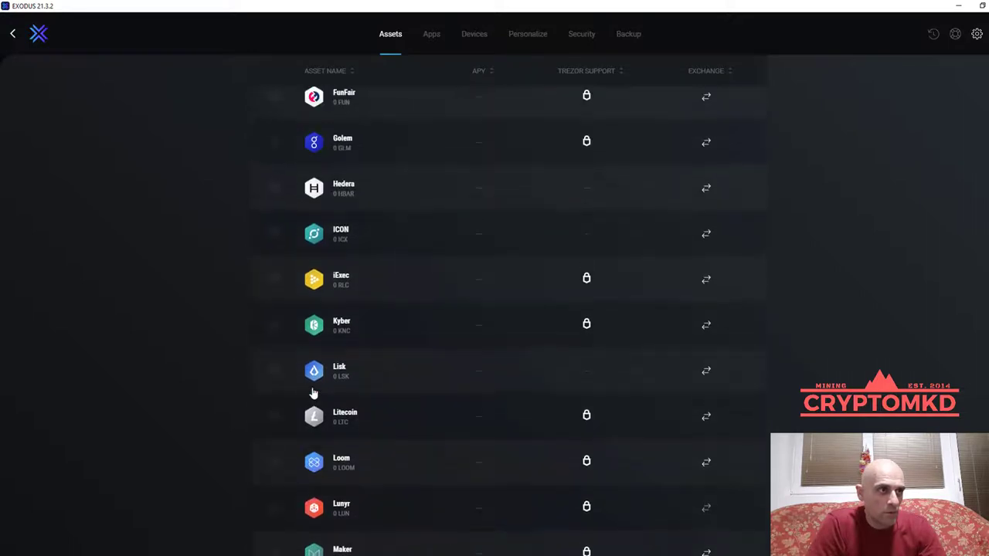
scroll(312, 392, up, 2)
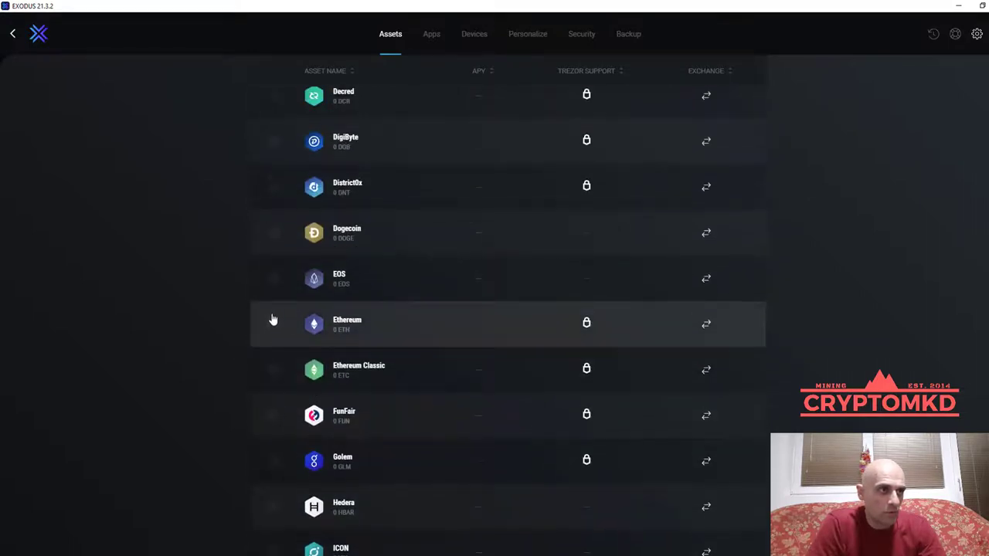
click(276, 369)
Disable NEO, NEO Gas, Ontology and Ontology Gas, and enable Ravencoin.
scroll(471, 424, down, 5)
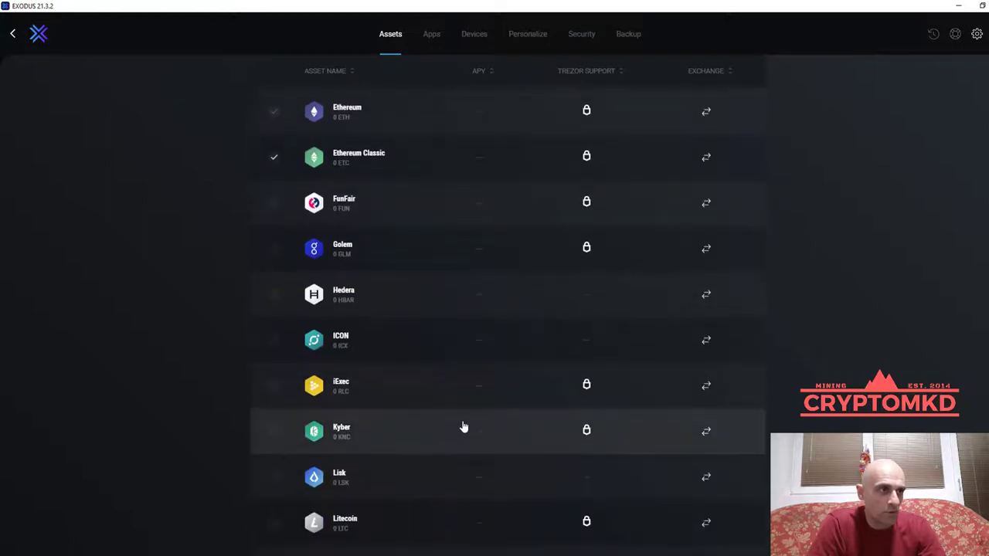
scroll(463, 427, down, 7)
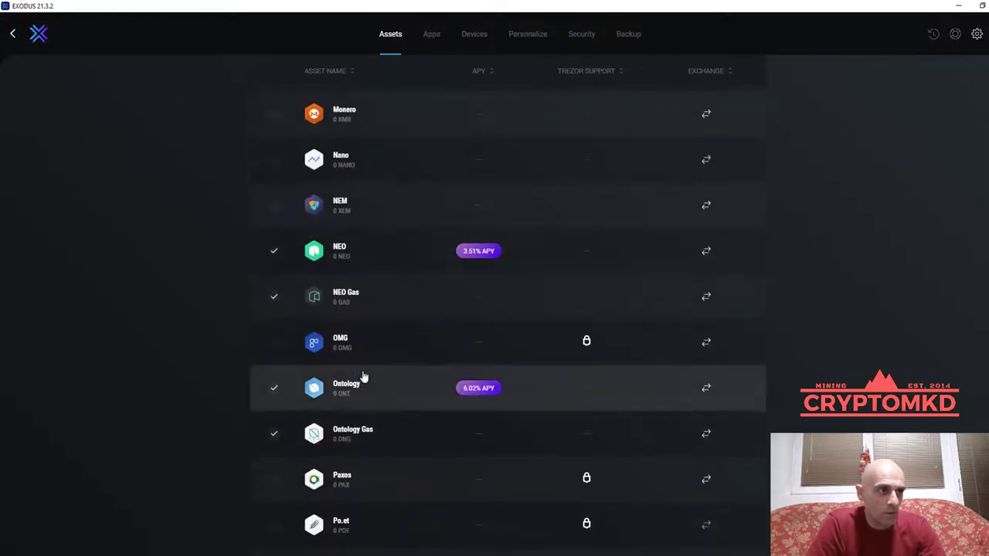
click(274, 253)
click(274, 298)
click(275, 388)
click(274, 433)
scroll(315, 435, down, 6)
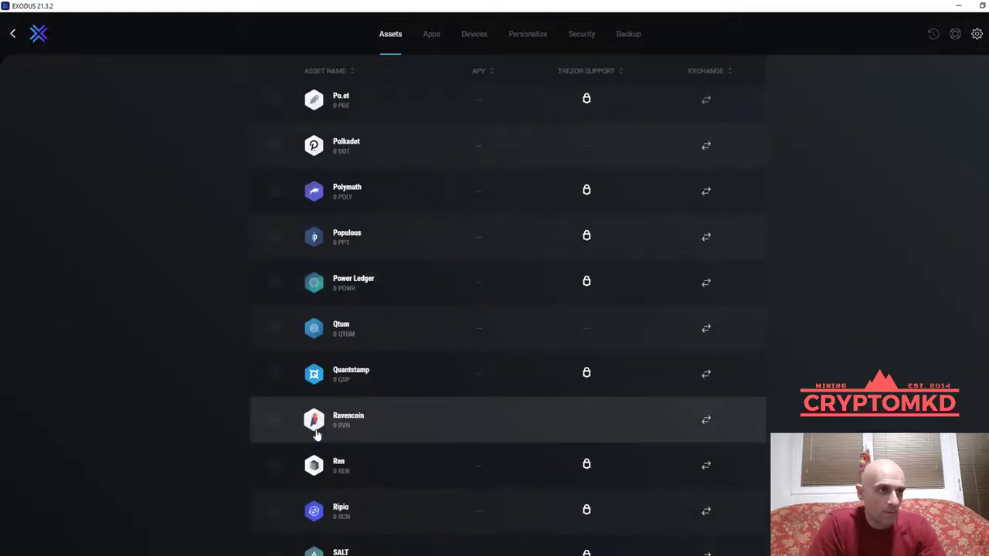
click(274, 419)
Disable Tezos and Tron, and turn Tether USD off and back on.
scroll(309, 432, down, 3)
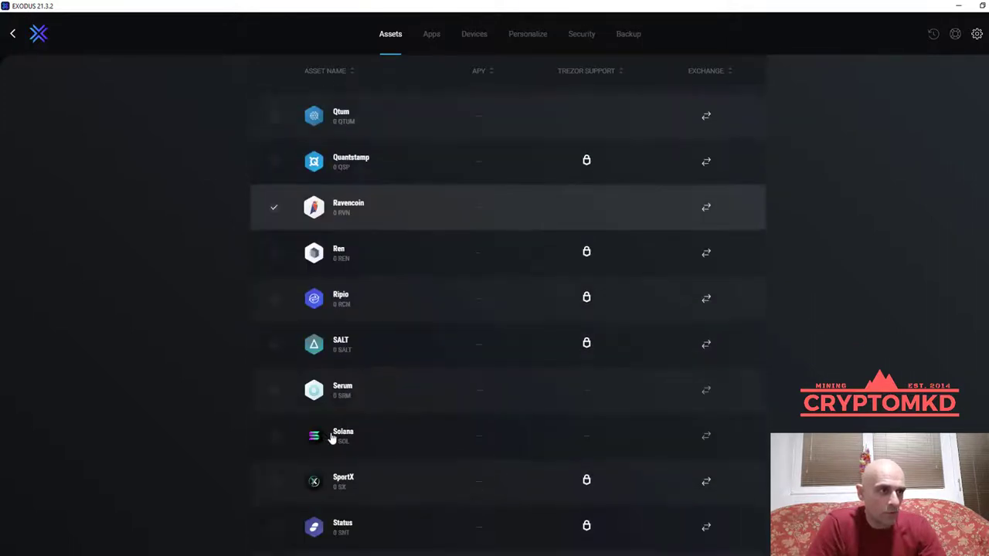
scroll(330, 437, down, 6)
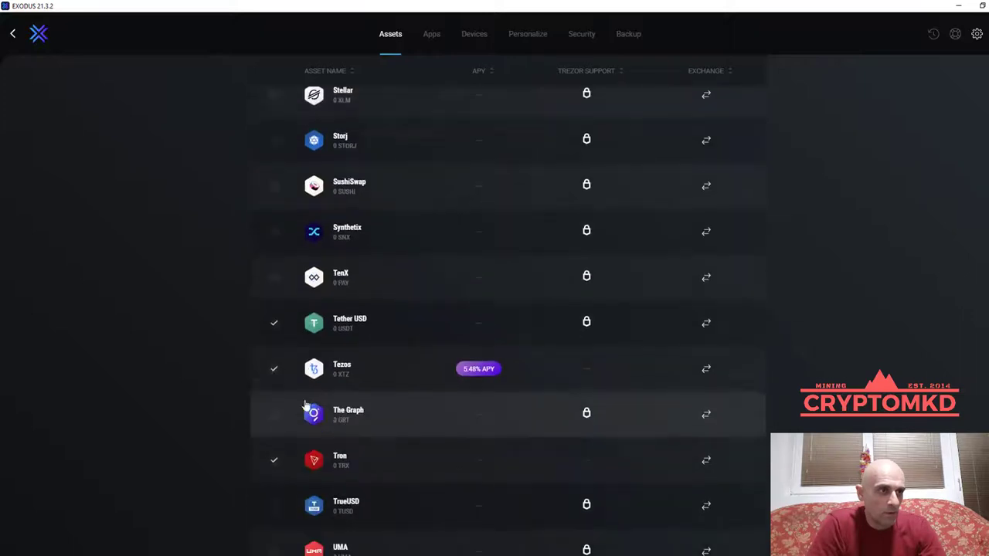
click(273, 369)
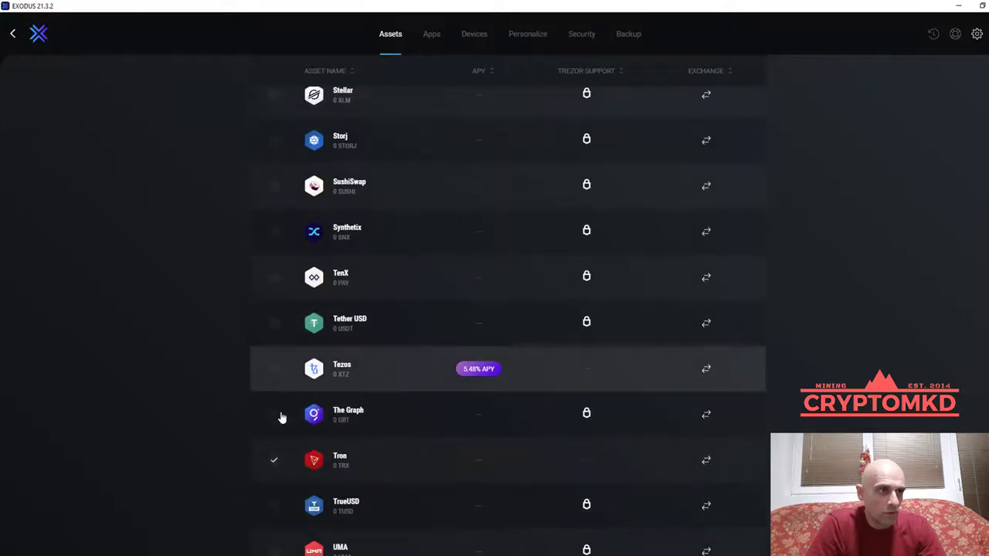
click(274, 323)
scroll(270, 380, down, 2)
click(273, 303)
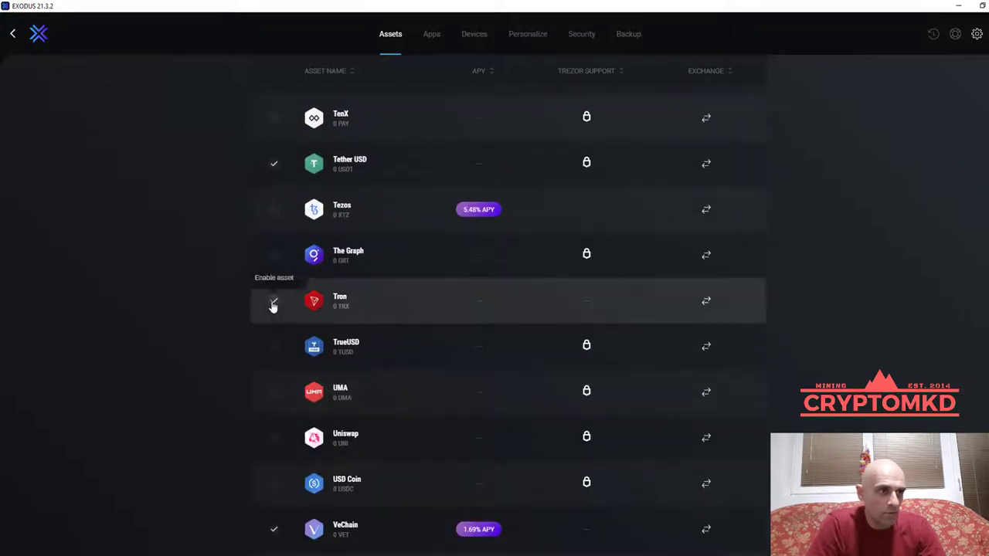
Disable VeChain, VeThor and XRP, and go back up toward the beginning of the asset list.
scroll(291, 399, down, 1)
click(274, 423)
click(274, 467)
scroll(315, 461, down, 5)
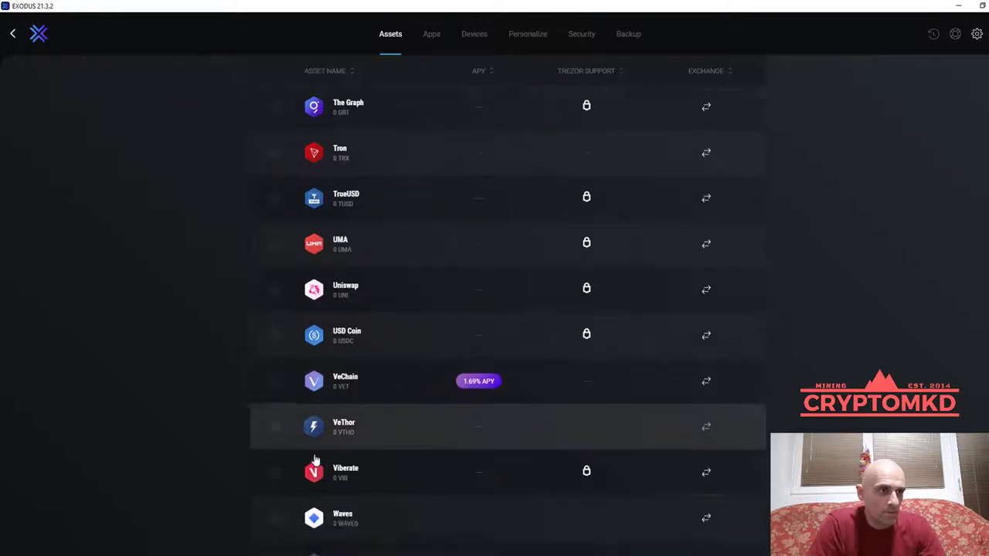
scroll(283, 230, down, 1)
scroll(322, 351, down, 4)
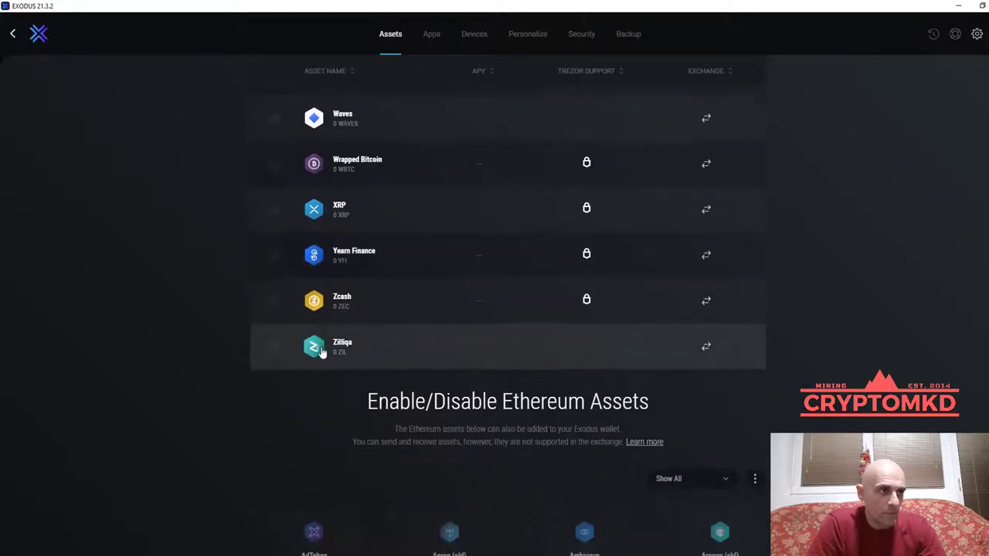
scroll(332, 379, up, 20)
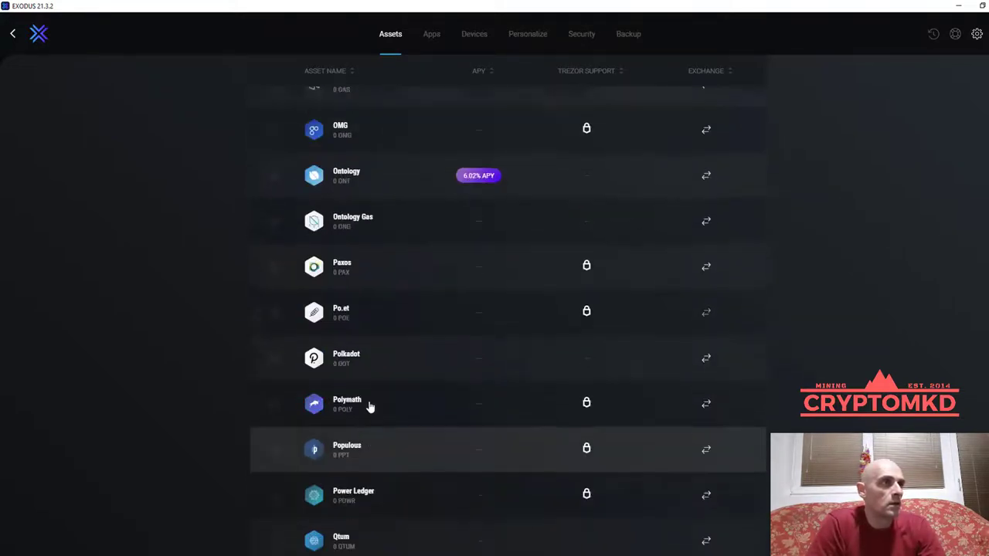
scroll(366, 396, up, 20)
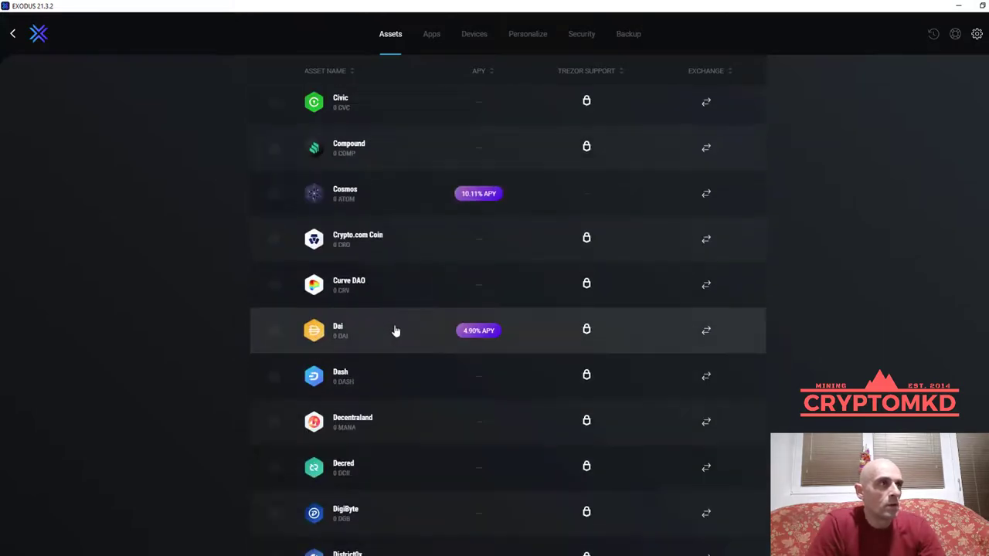
Return from the asset settings to the wallet and look through the Ethereum, Ethereum Classic, Ravencoin and Tether USD pages.
scroll(384, 309, up, 4)
click(13, 34)
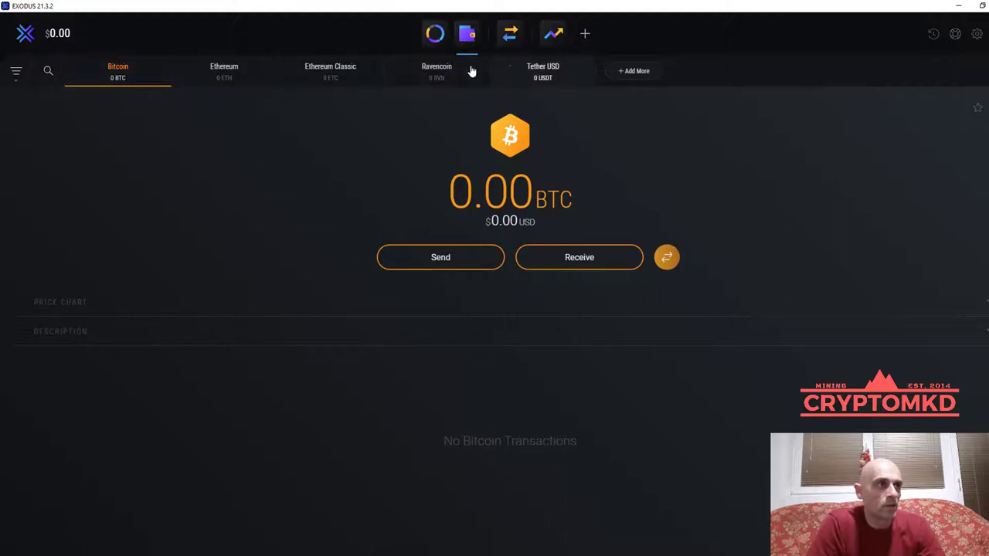
click(224, 73)
click(332, 70)
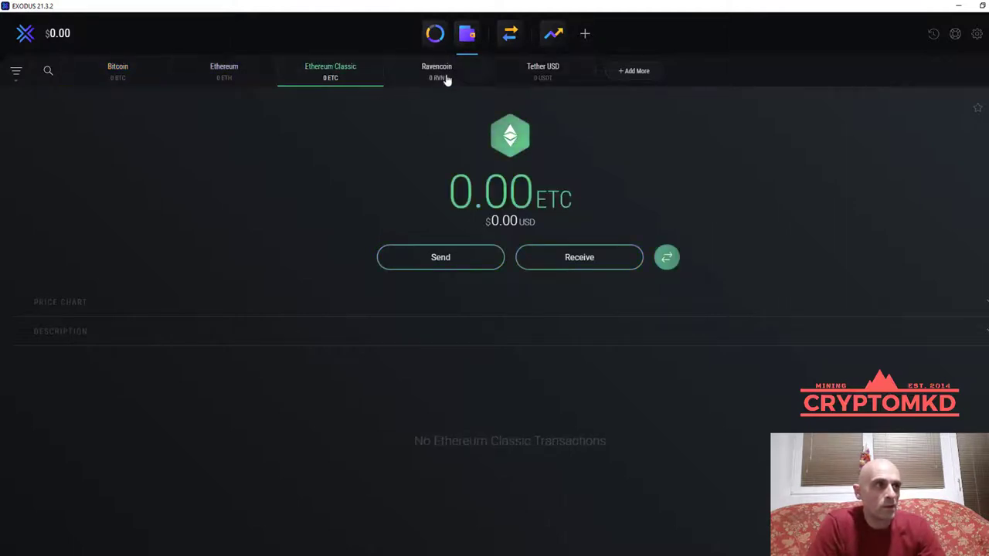
click(436, 72)
click(502, 77)
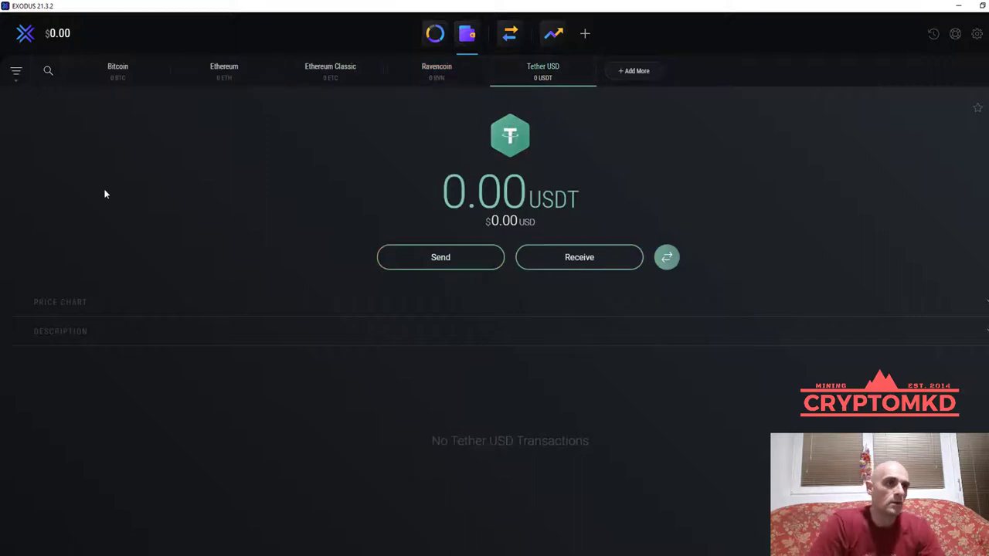
Try out the Tether USD send form with an amount of 312 USD, close it, and view the Tether USD receiving address.
click(399, 267)
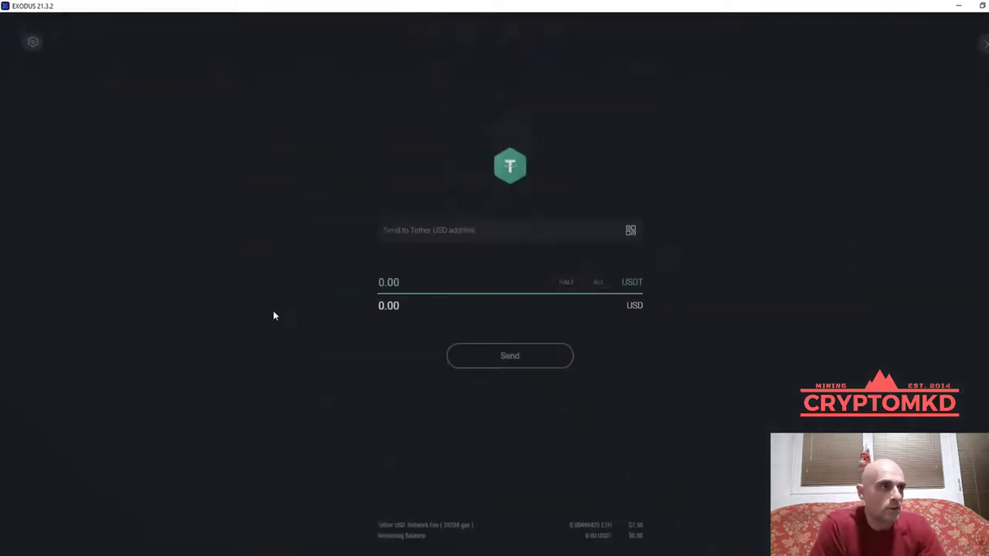
click(632, 234)
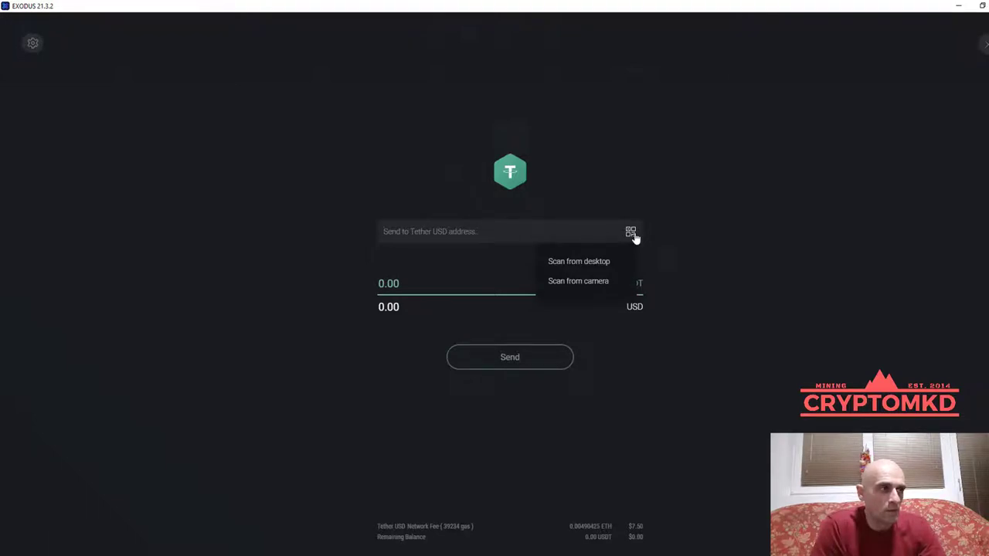
click(665, 216)
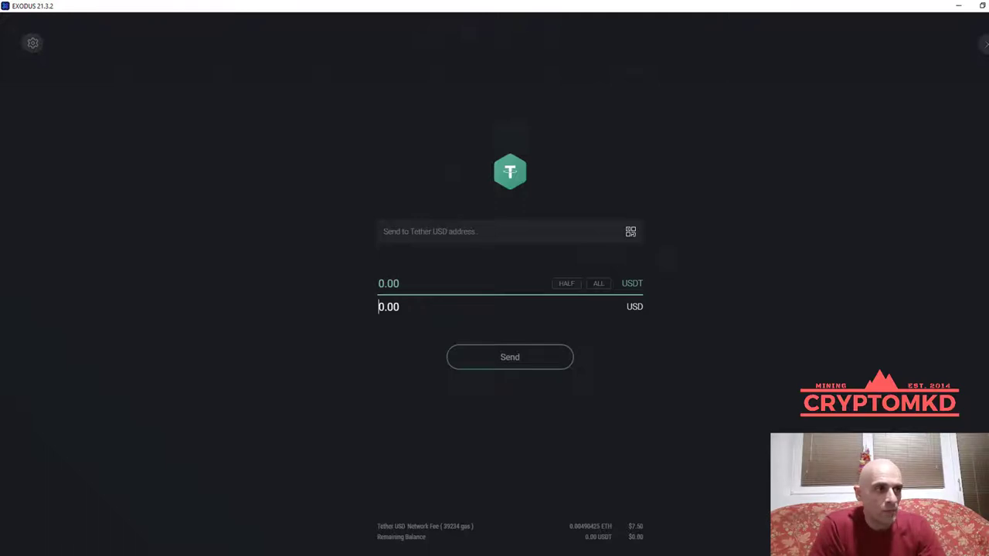
text(312)
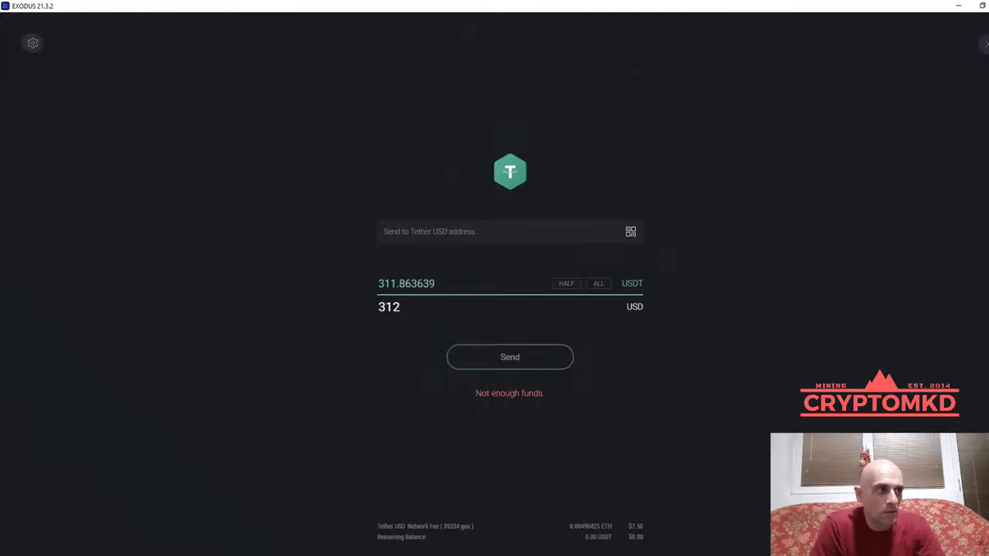
click(384, 231)
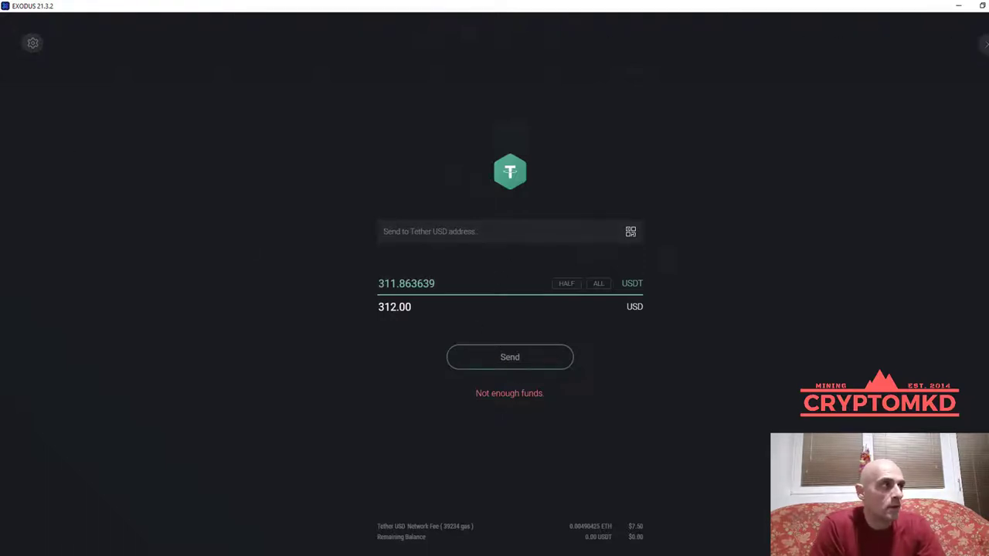
key(Escape)
click(573, 259)
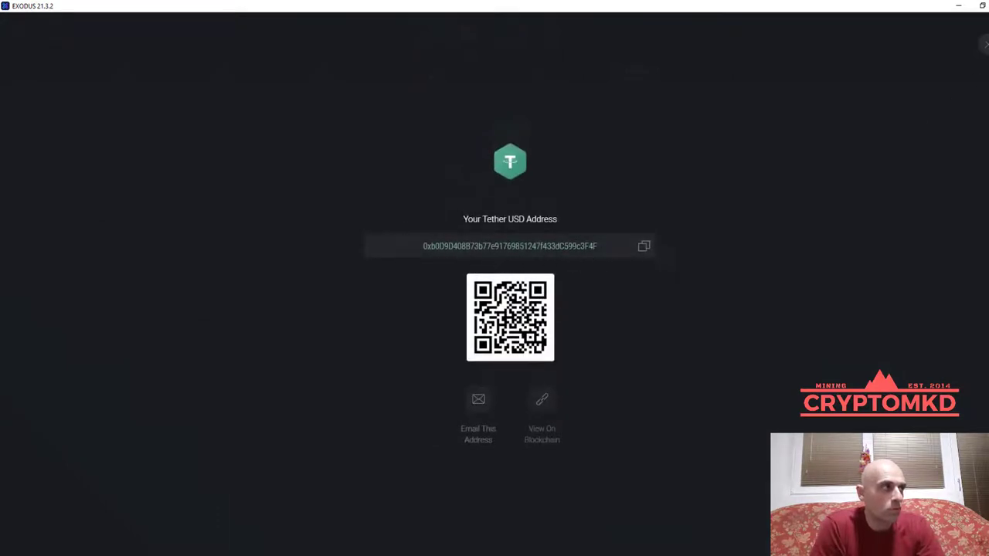
key(Escape)
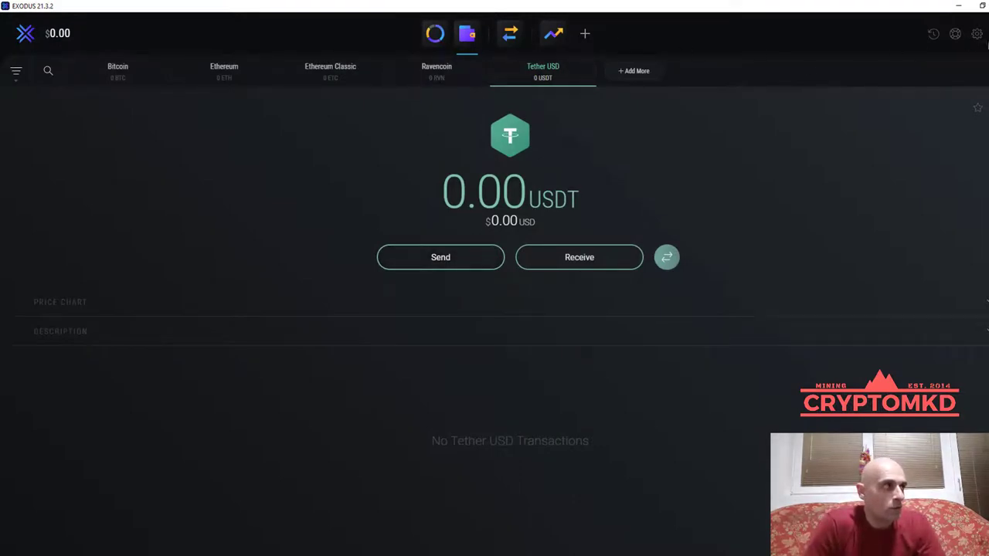
Check the security settings, start the wallet backup, and create and confirm the wallet password.
click(977, 34)
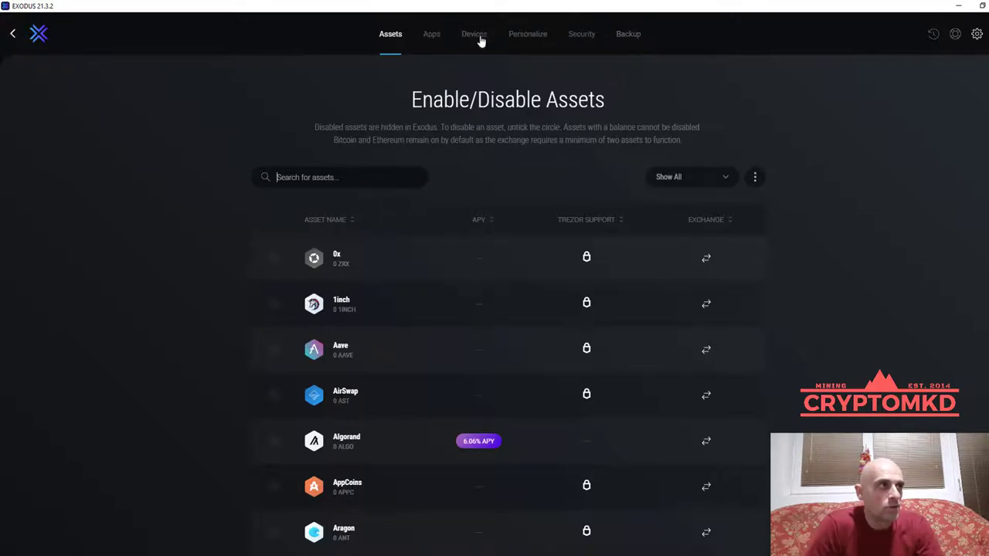
click(586, 36)
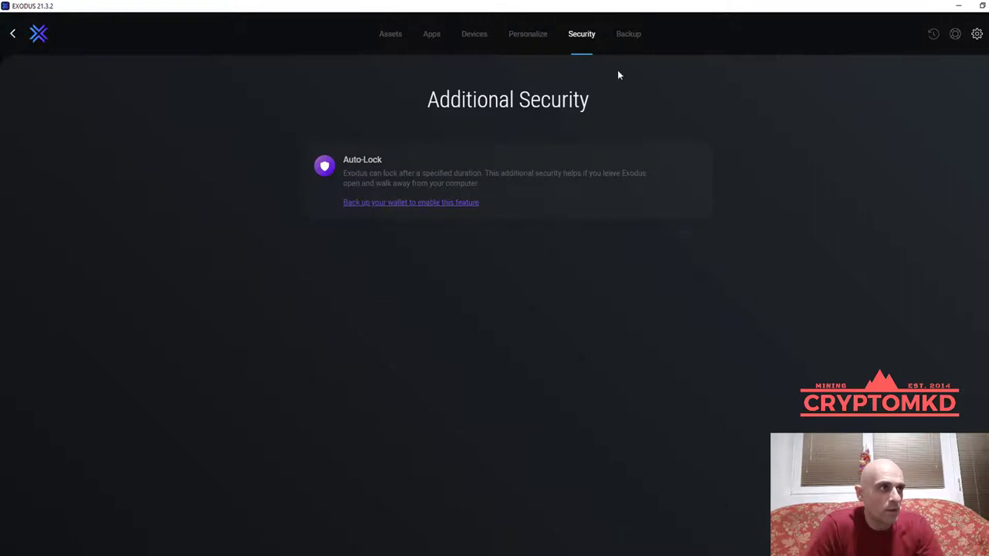
click(632, 39)
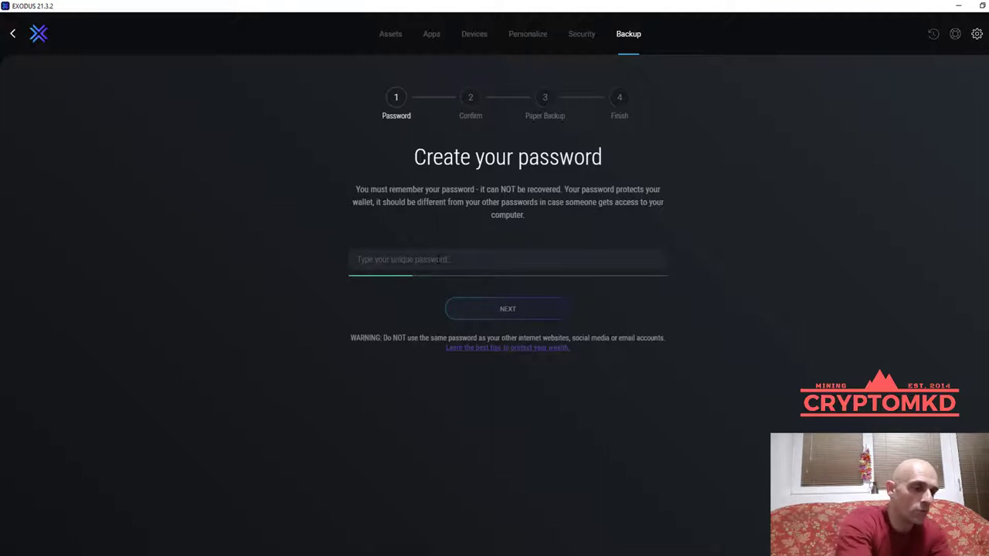
text(****)
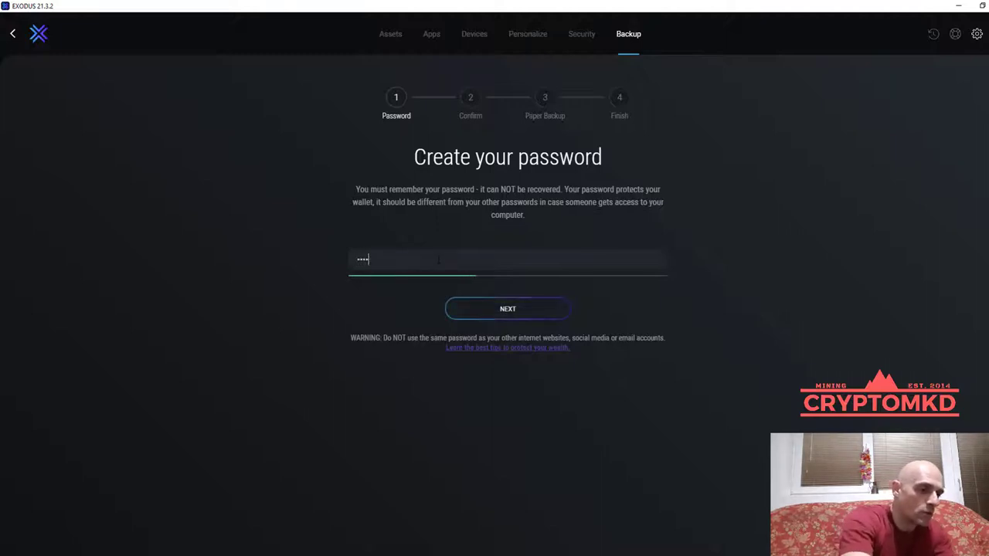
text(*****)
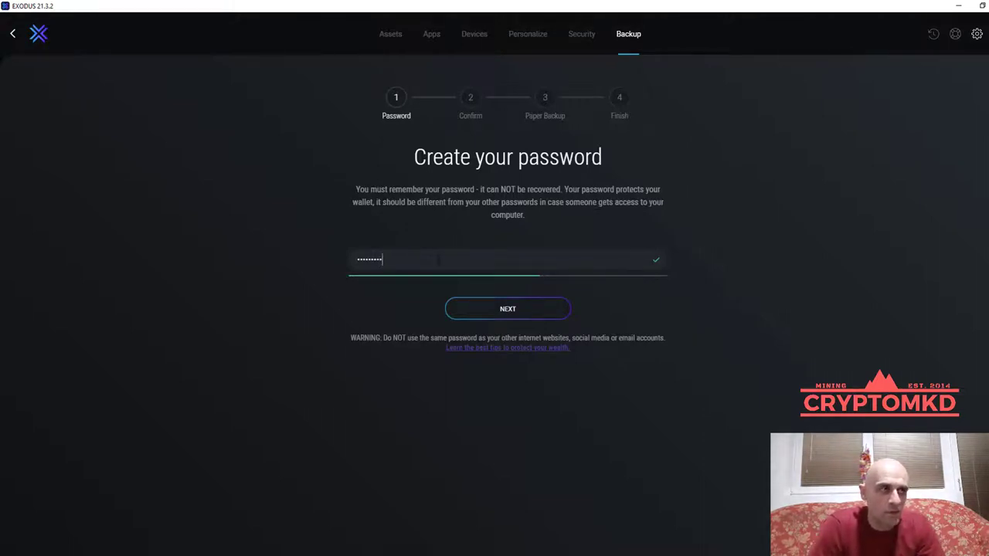
click(509, 312)
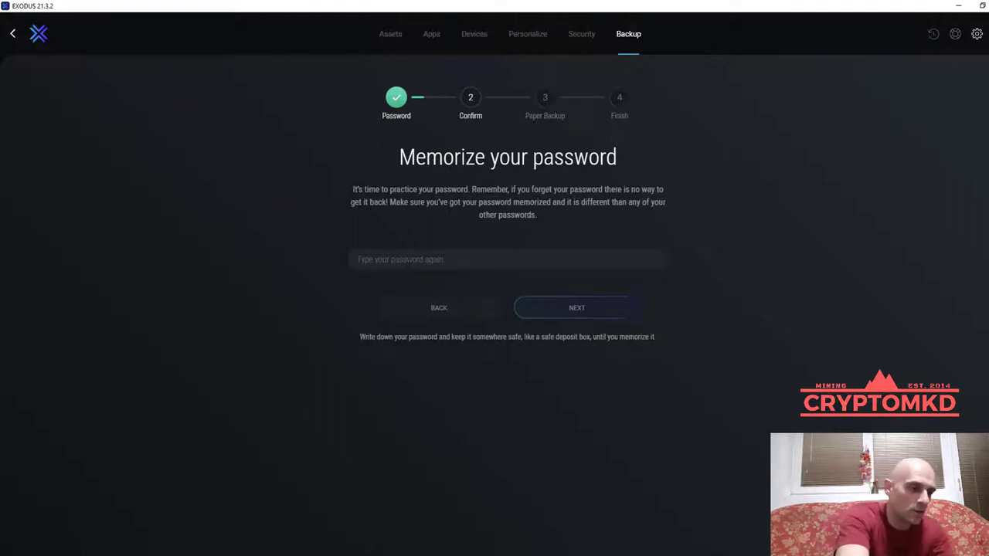
text(aaaaaaaa)
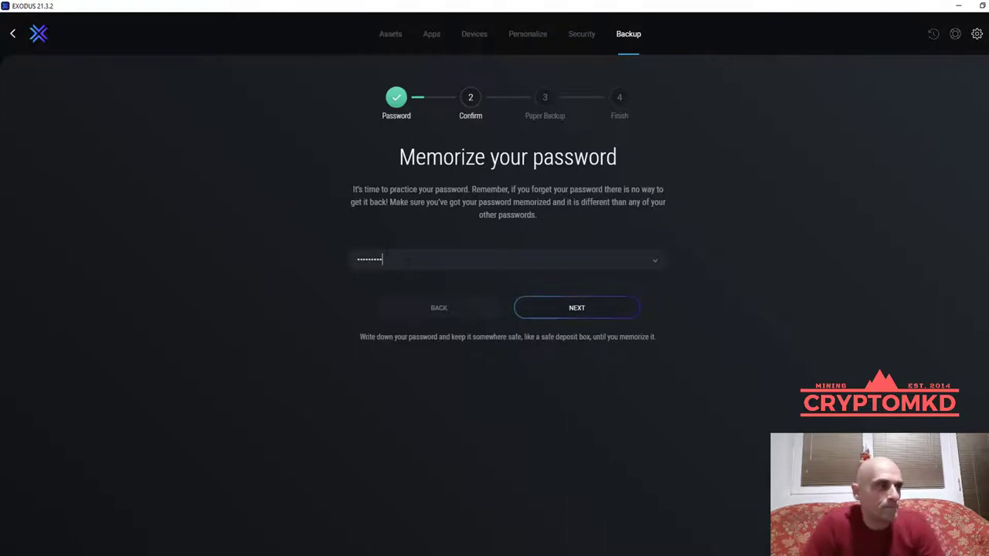
click(579, 308)
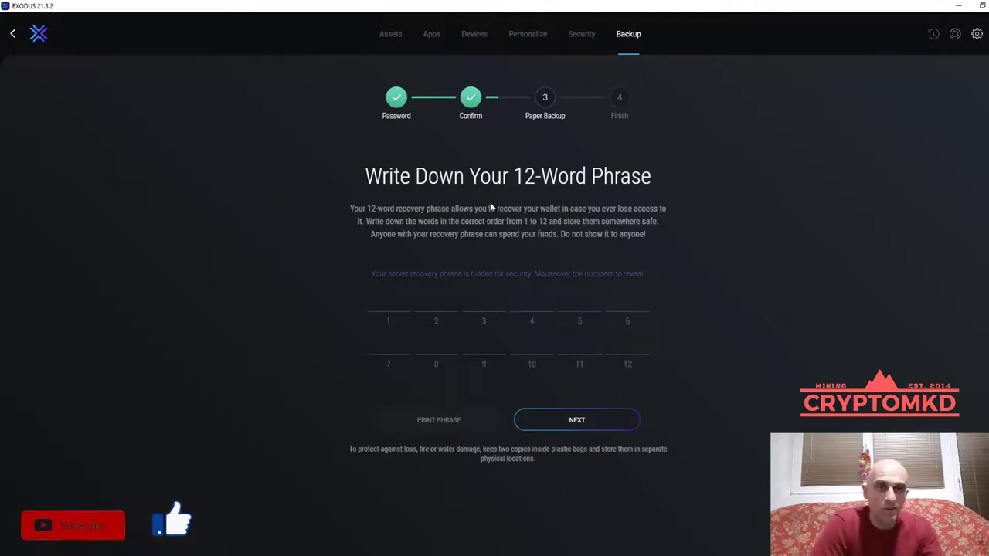
Reveal individual words of the hidden 12-word recovery phrase to read them.
mouse_move(384, 307)
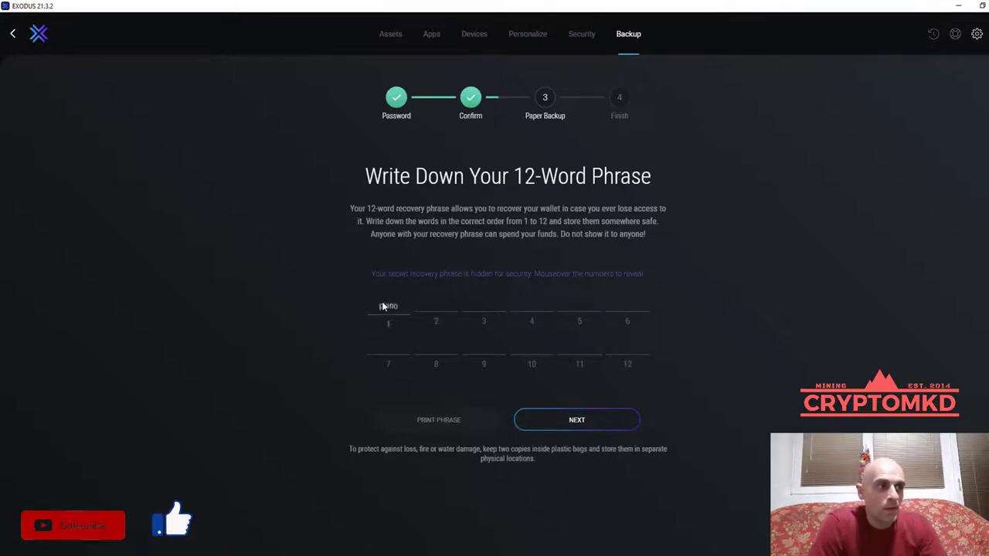
mouse_move(477, 308)
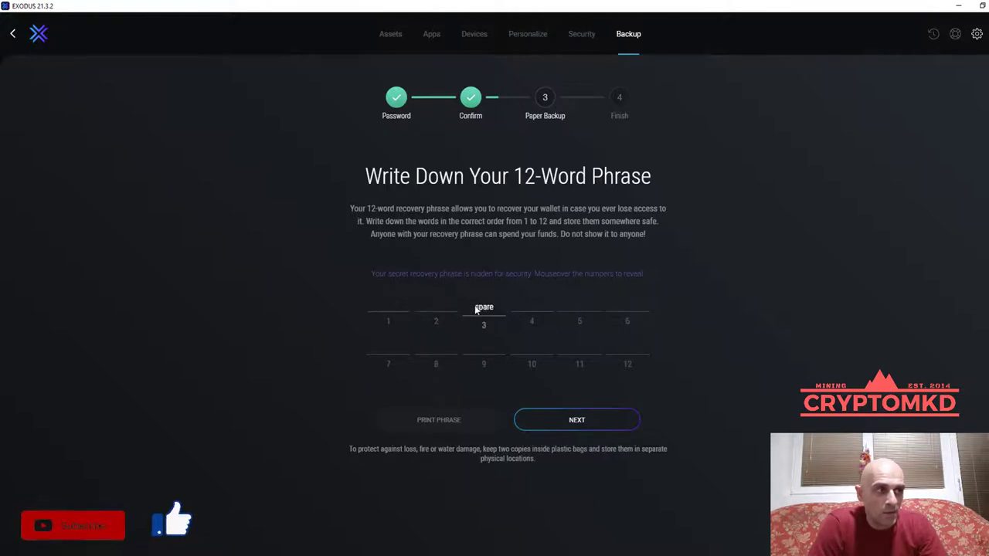
mouse_move(607, 307)
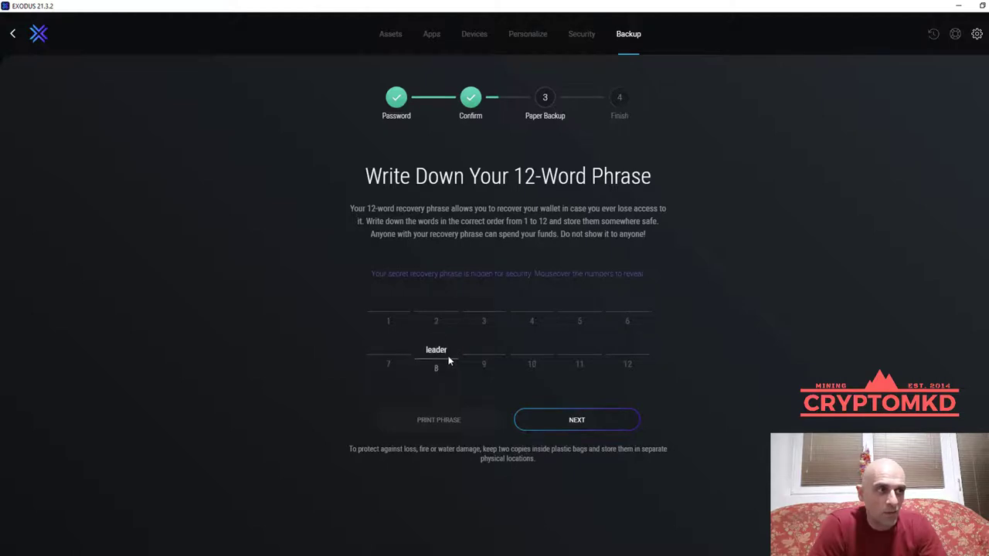
mouse_move(578, 351)
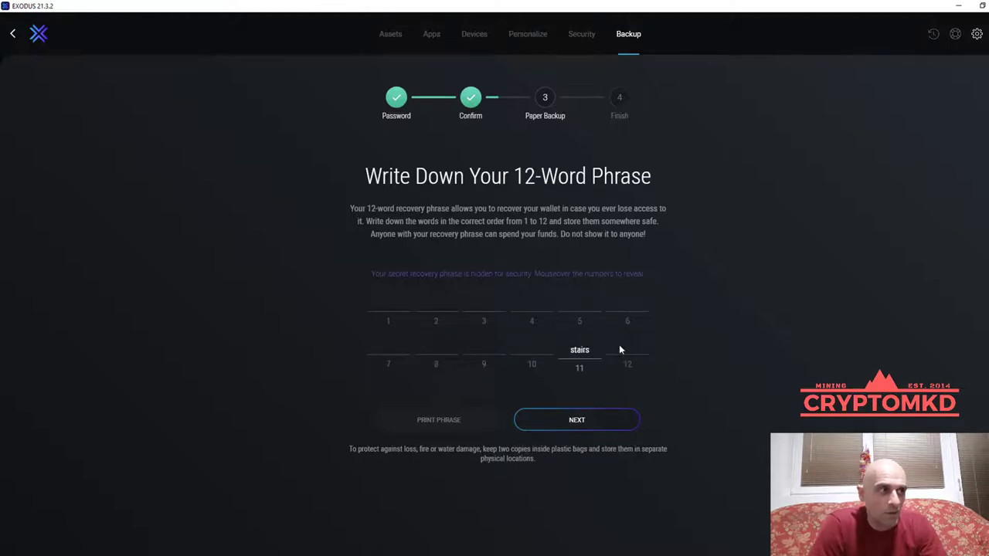
mouse_move(632, 349)
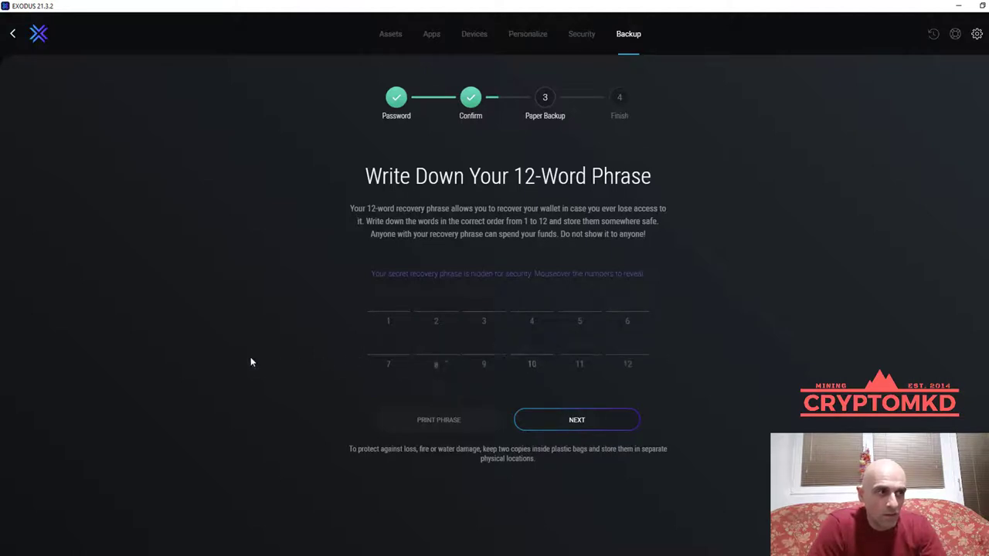
Print the recovery phrase to a PDF file named exodus-prod on the Desktop.
click(437, 425)
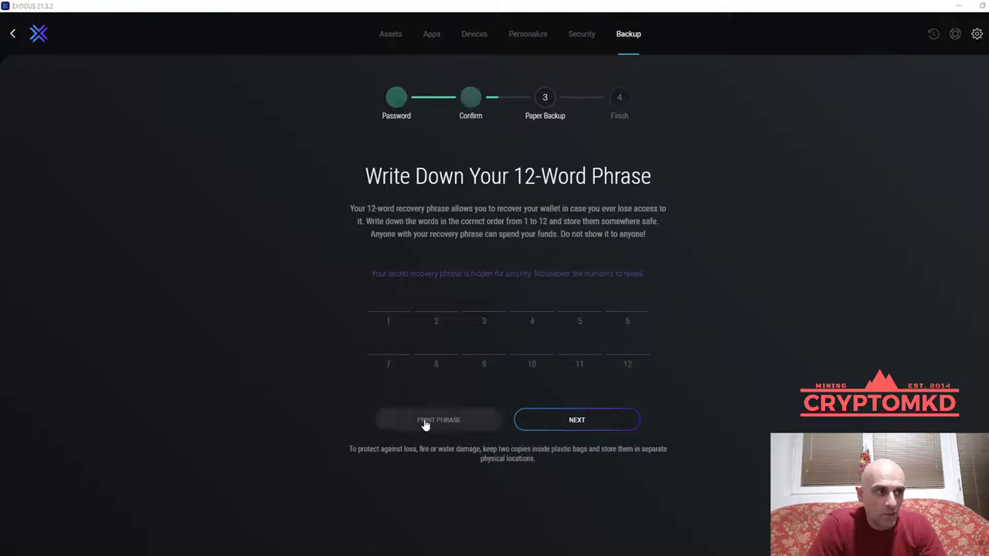
double_click(55, 57)
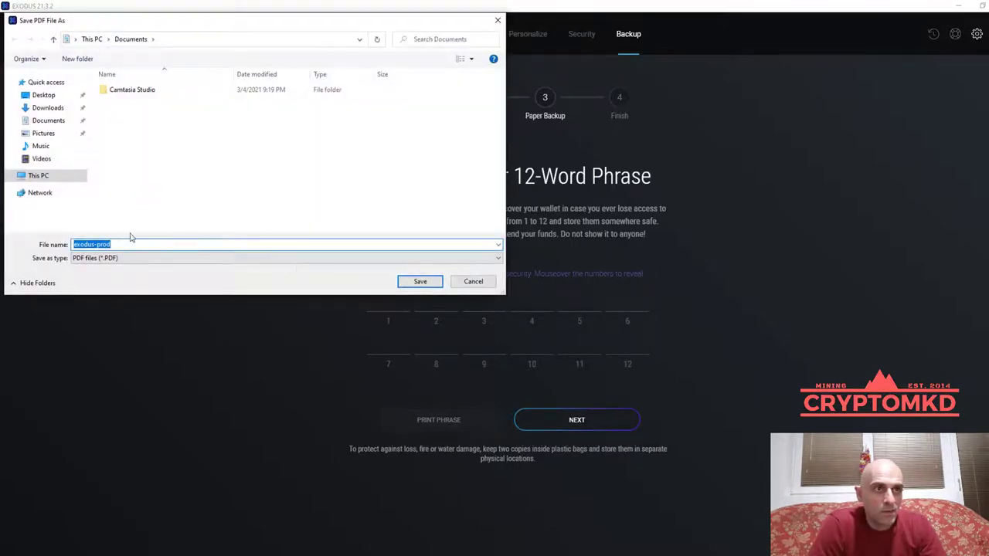
click(46, 95)
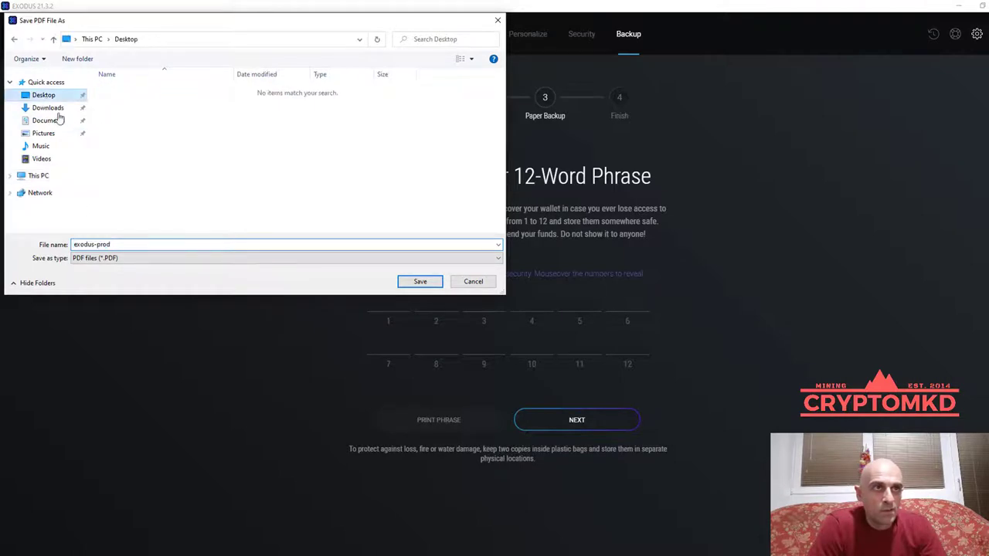
click(419, 281)
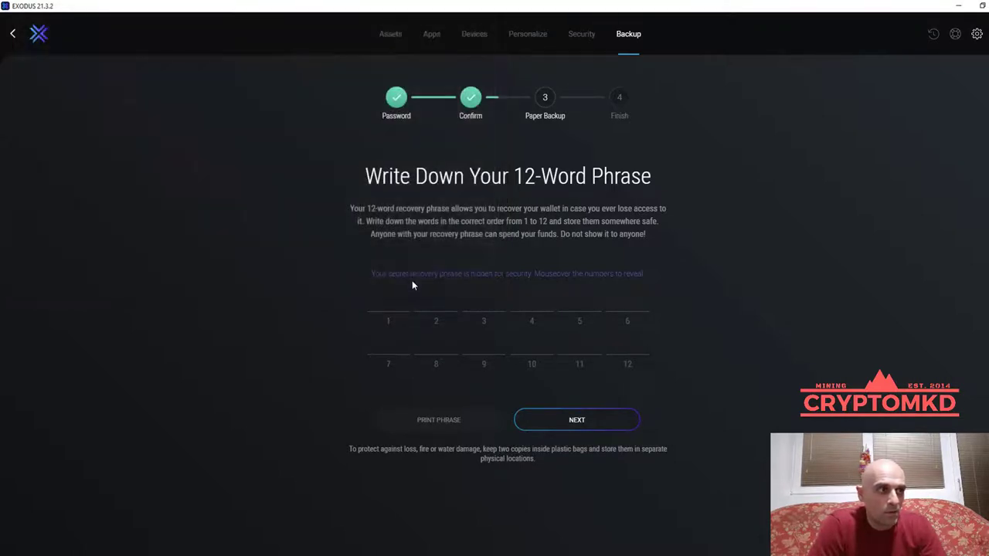
Minimize the wallet and read through the saved exodus-prod PDF with the 12-word paper backup.
click(958, 9)
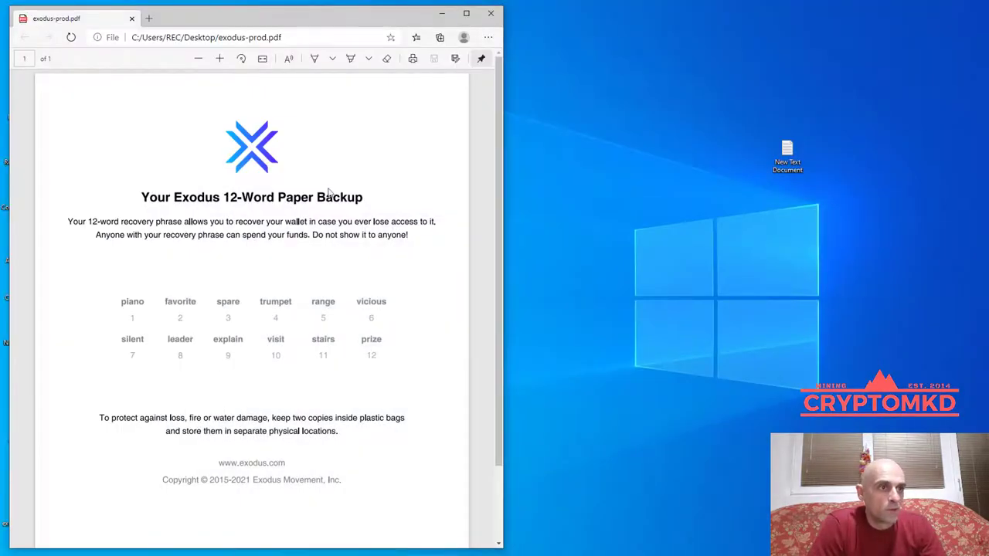
scroll(212, 260, down, 2)
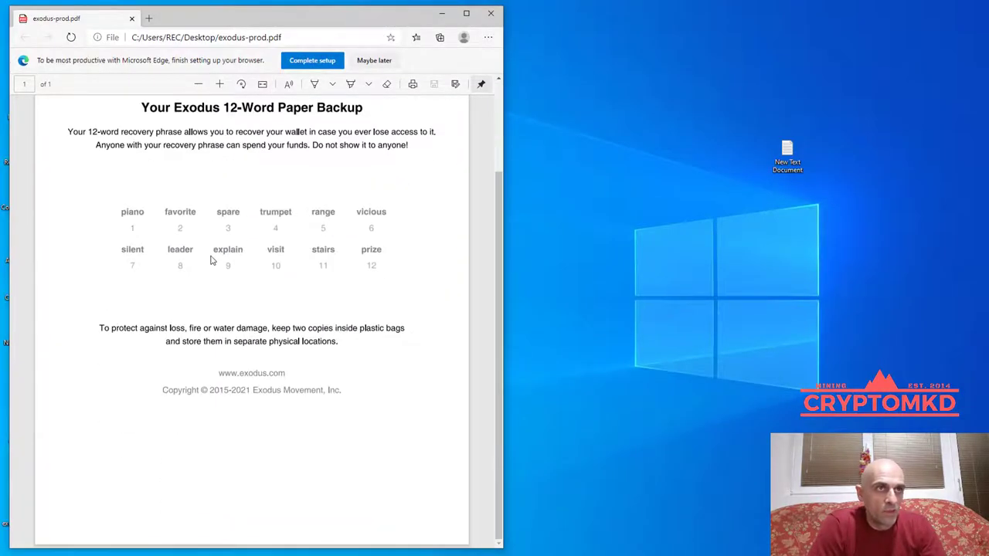
scroll(212, 261, up, 2)
scroll(260, 216, down, 1)
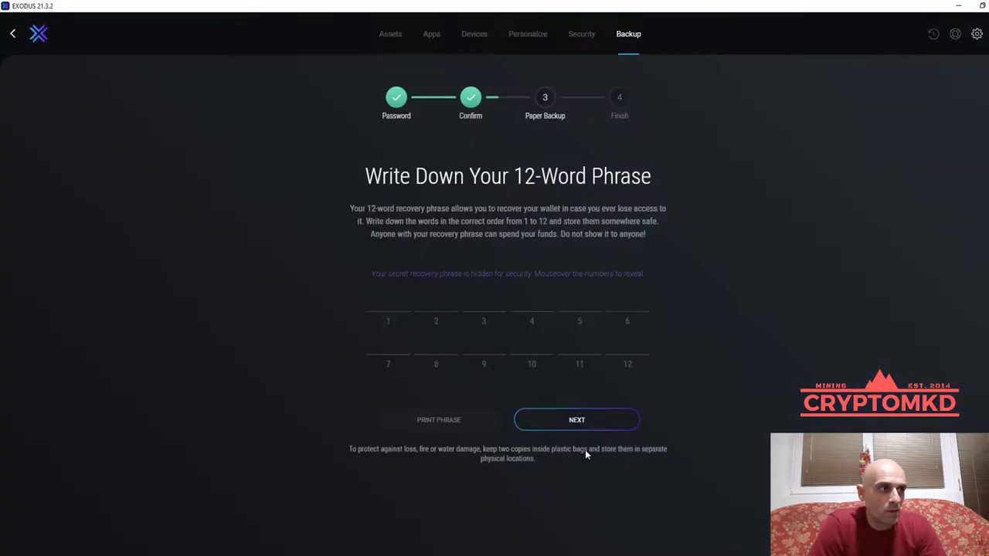
Check the paper backup against the exodus-prod PDF, select the matching recovery phrase word, and finish the wallet backup.
click(593, 423)
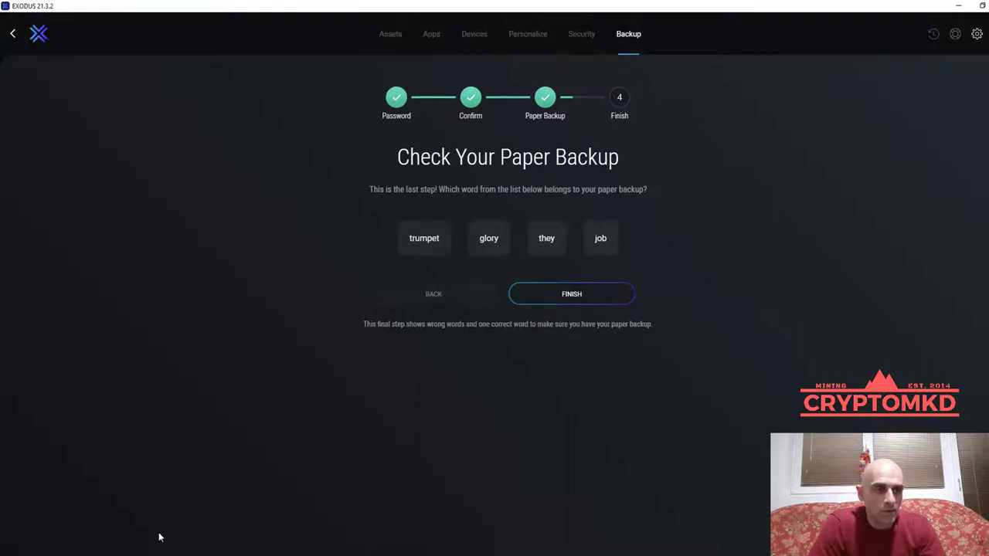
click(957, 5)
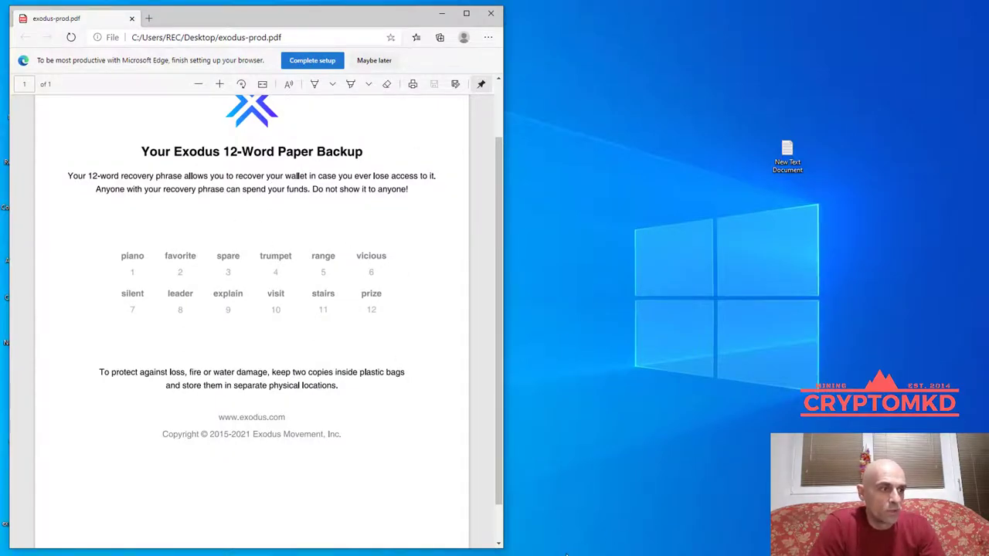
key(alt+Tab)
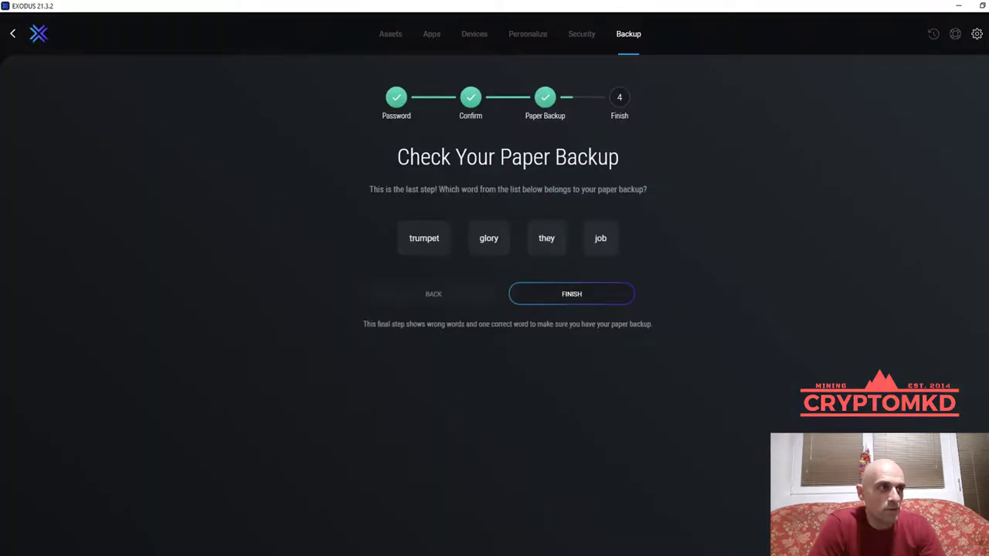
key(alt+Tab)
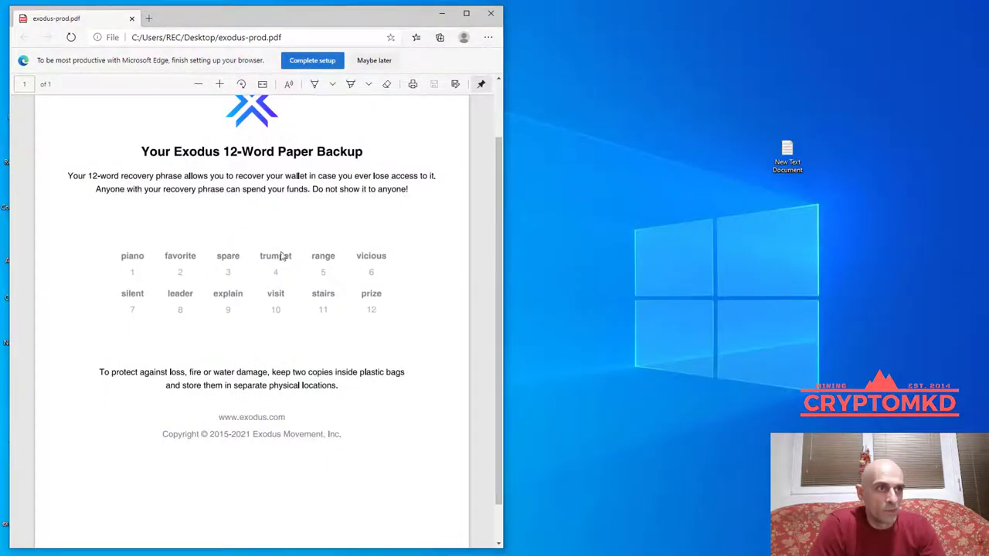
key(alt+Tab)
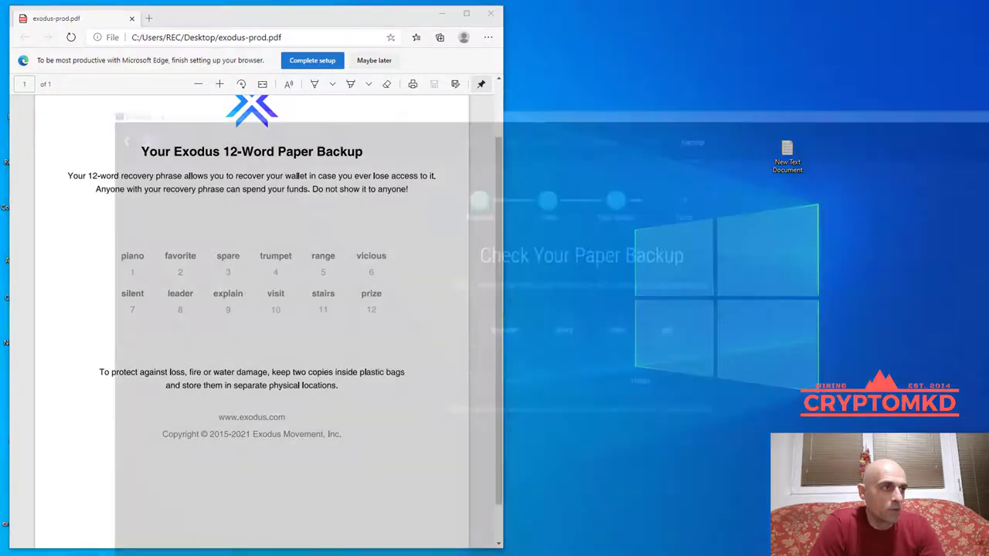
click(423, 246)
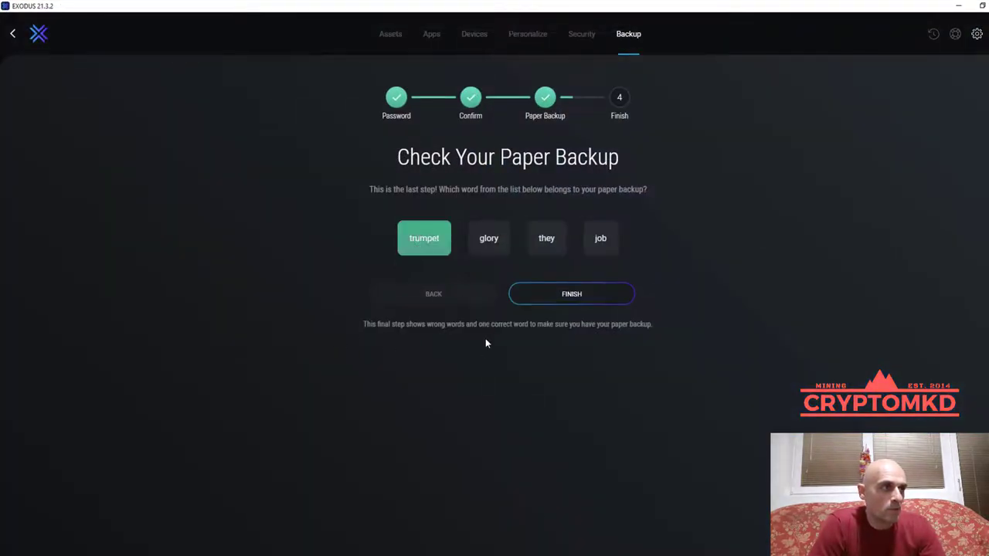
key(alt+Tab)
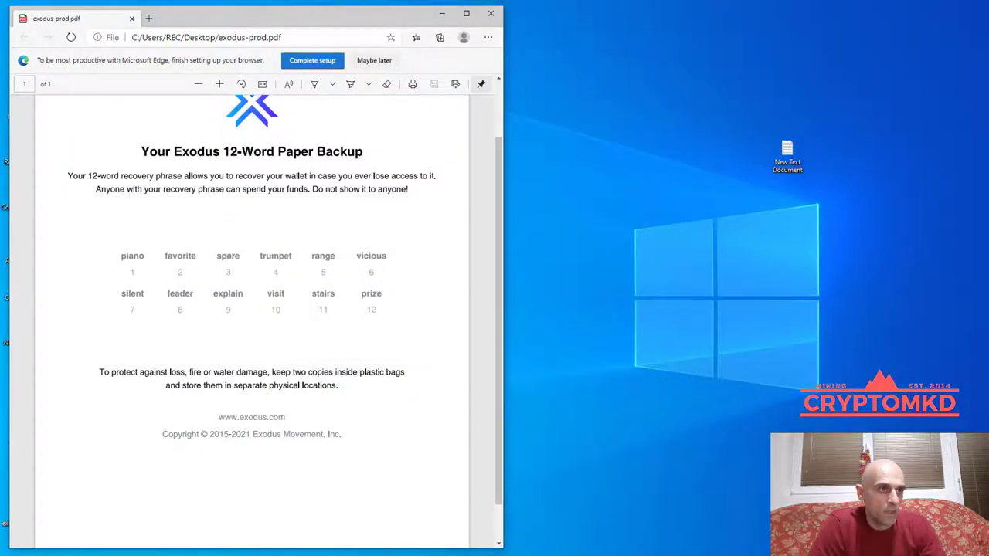
key(alt+Tab)
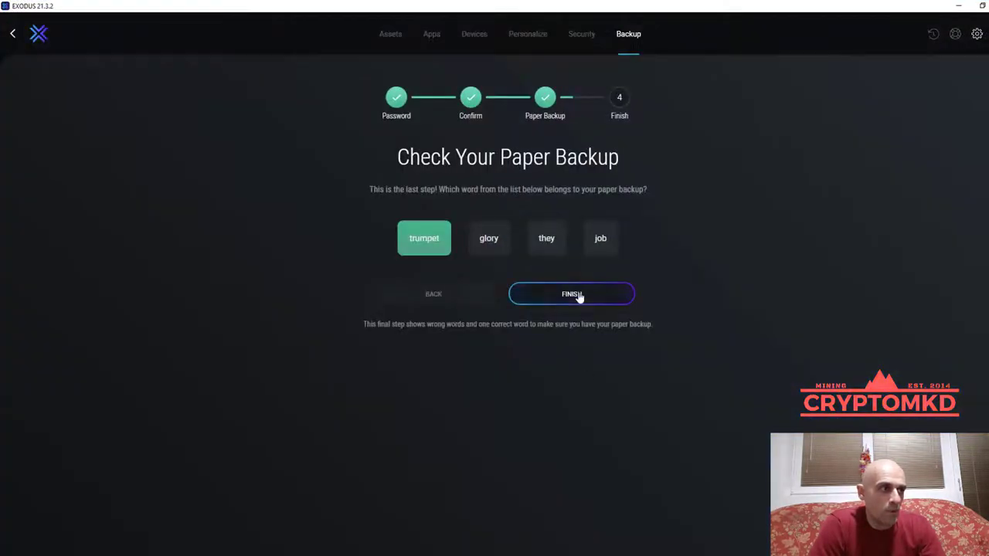
click(579, 296)
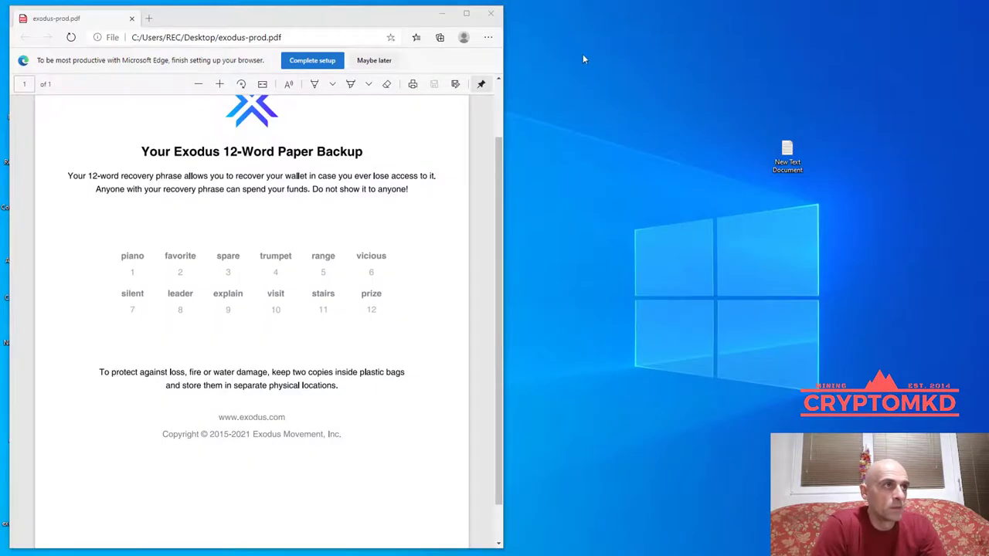
Close the exodus-prod PDF, relaunch Exodus from the desktop, and unlock it with the wallet password.
click(489, 13)
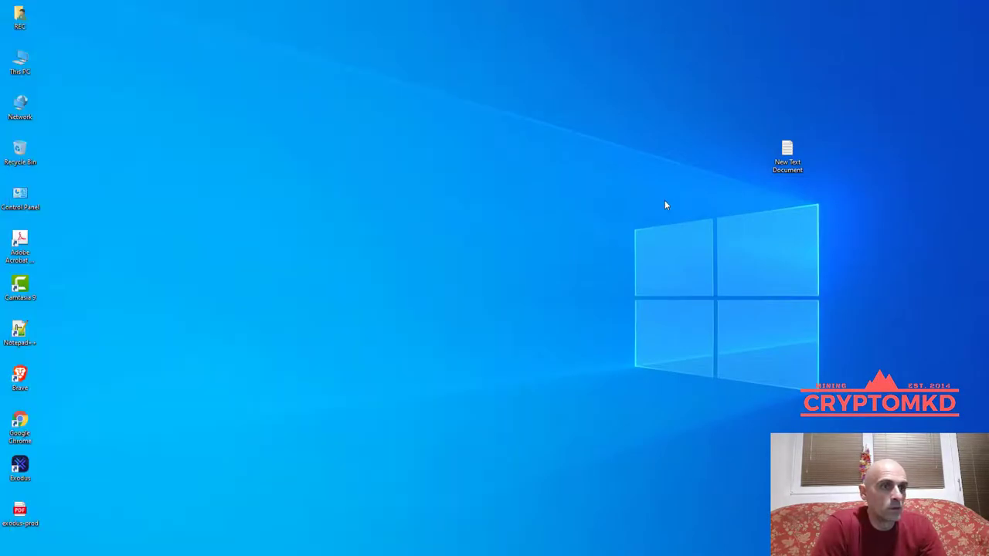
double_click(20, 465)
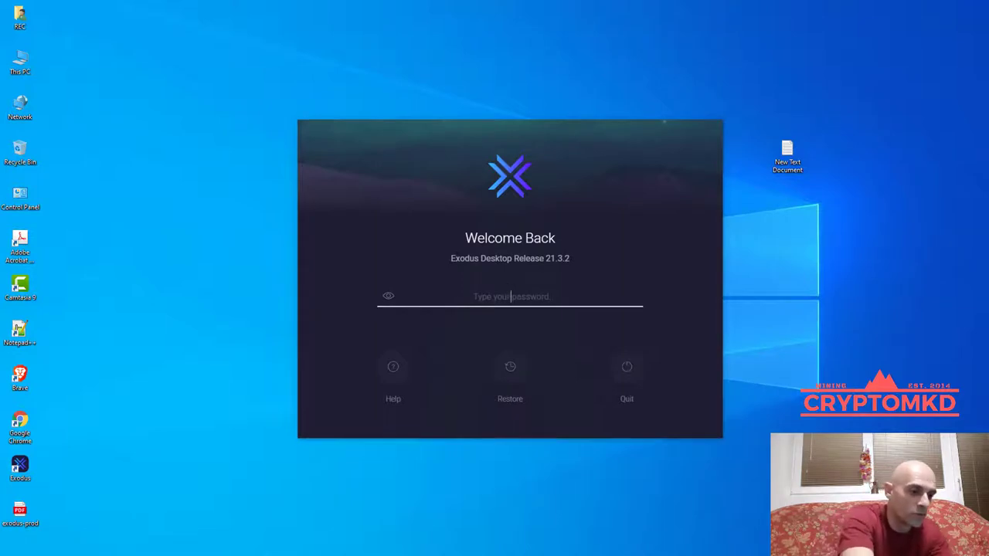
text(•••••)
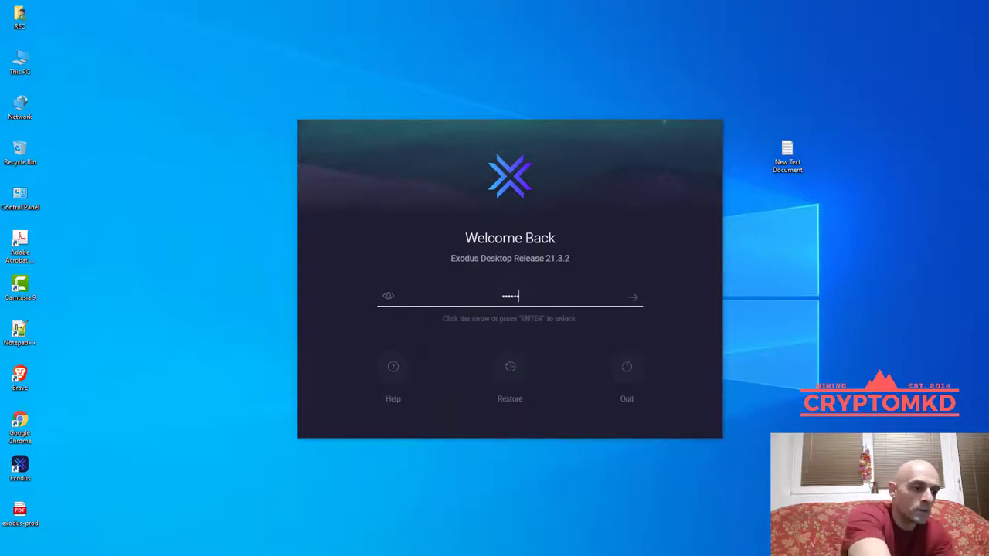
text(••)
key(Return)
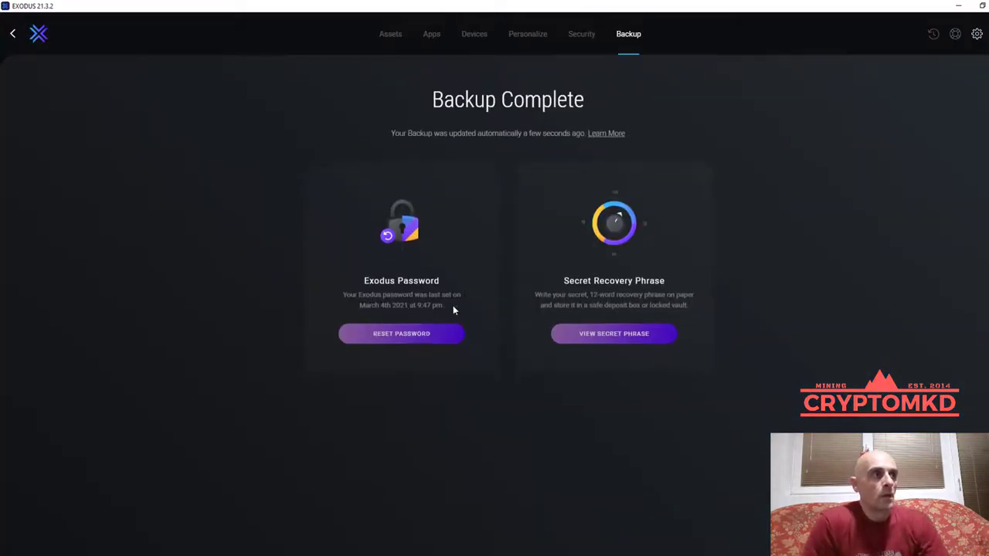
Return to the Exodus portfolio and look over the wallet summary and the price action of the enabled assets.
click(11, 34)
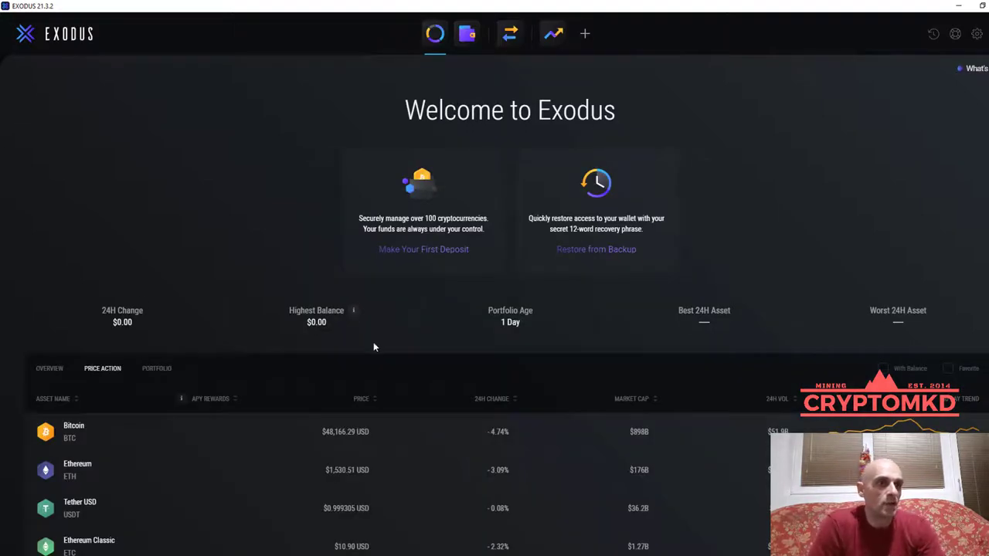
scroll(373, 341, down, 3)
scroll(373, 348, up, 3)
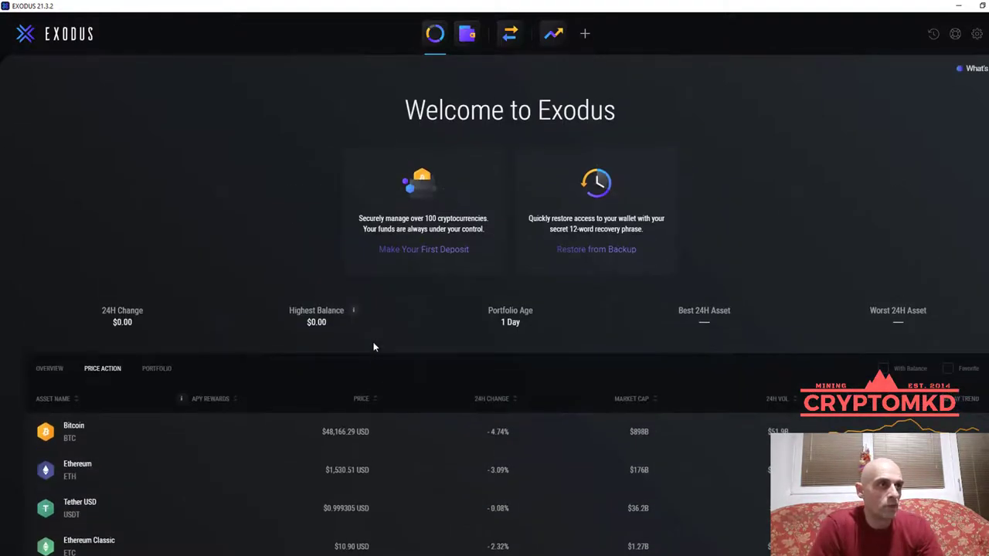
click(467, 33)
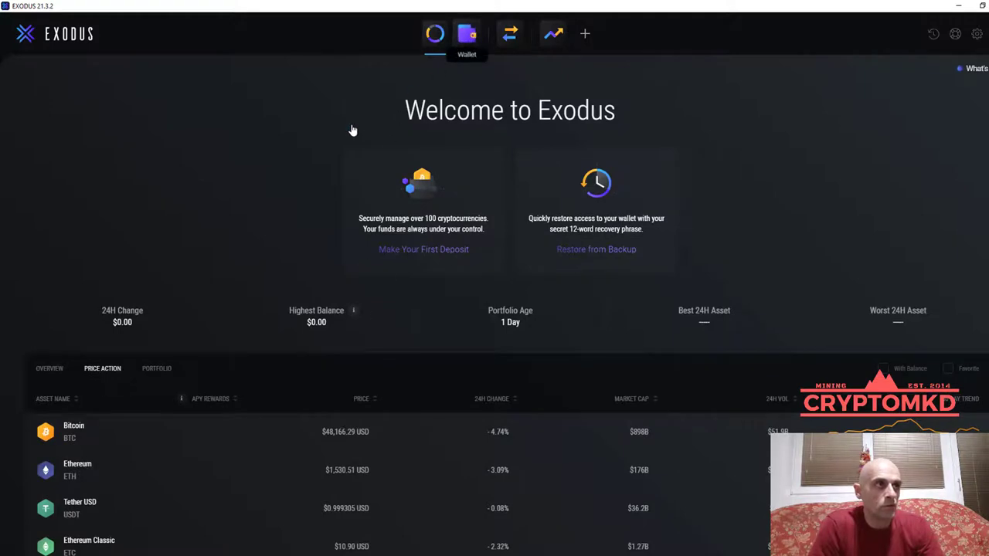
click(434, 39)
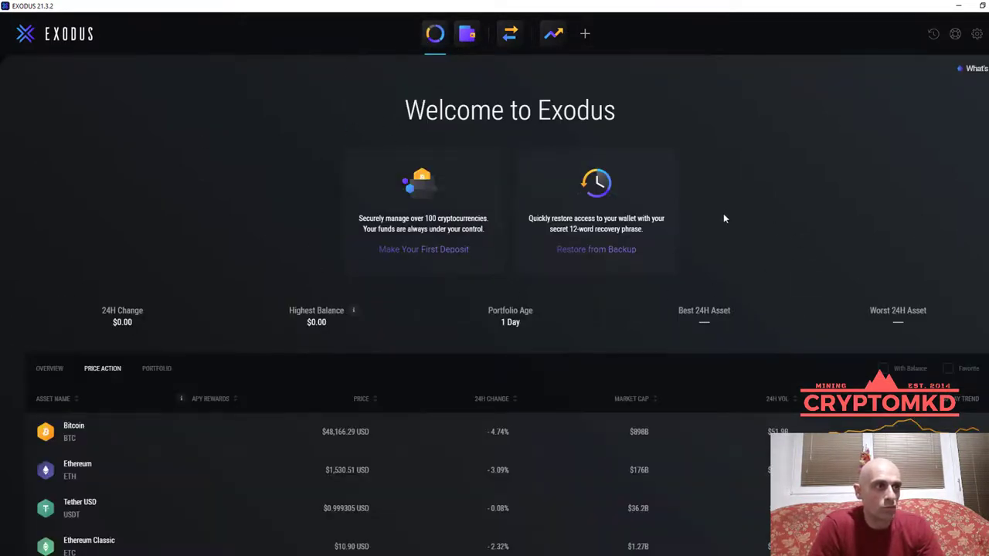
scroll(723, 218, down, 2)
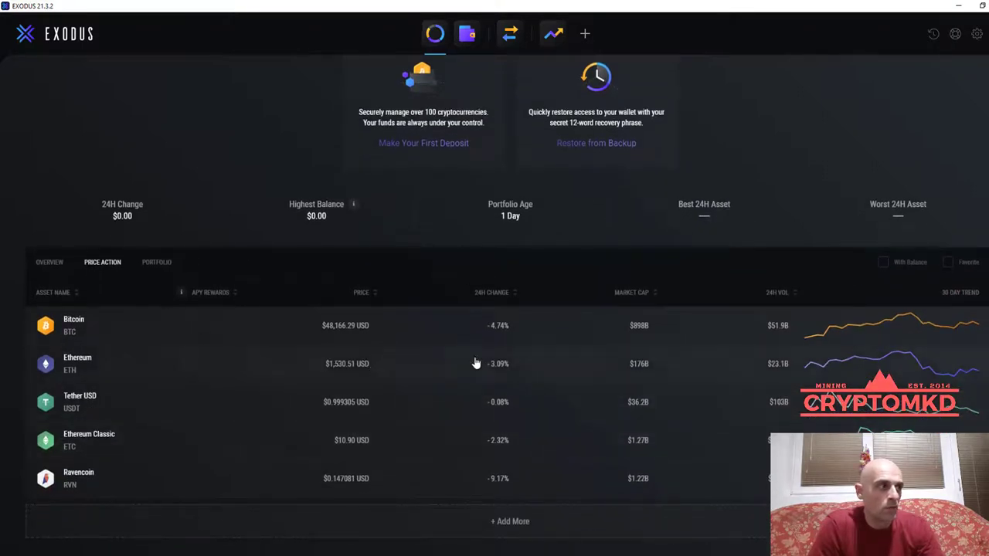
mouse_move(903, 333)
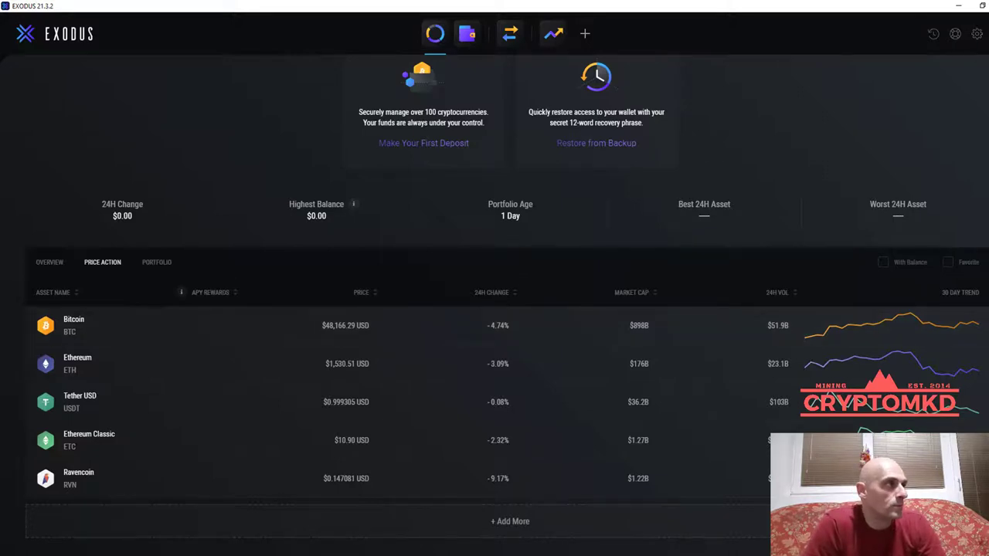
Switch to the Atomic Wallet site in the browser, download the Windows installer atomicwallet to Downloads, and dismiss the newsletter offer.
click(983, 6)
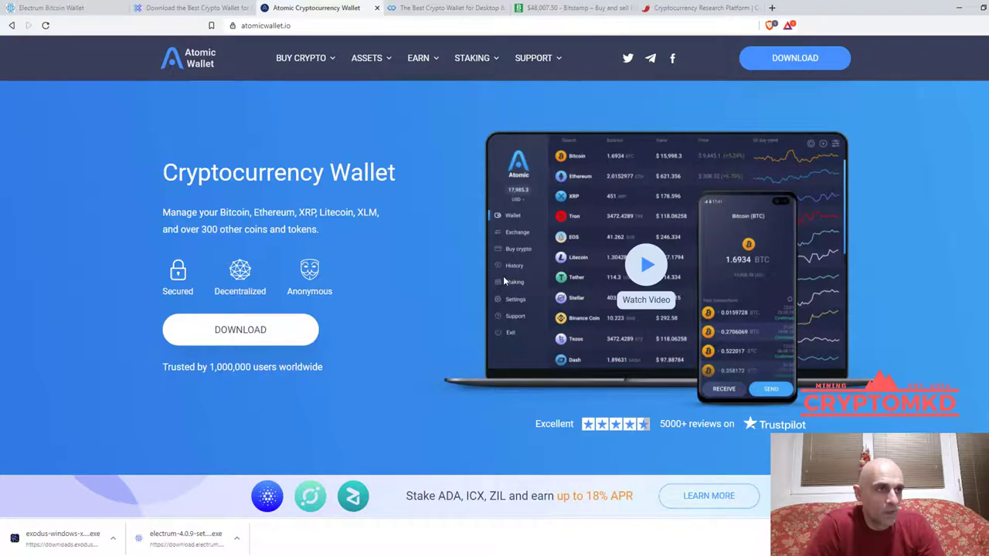
click(234, 330)
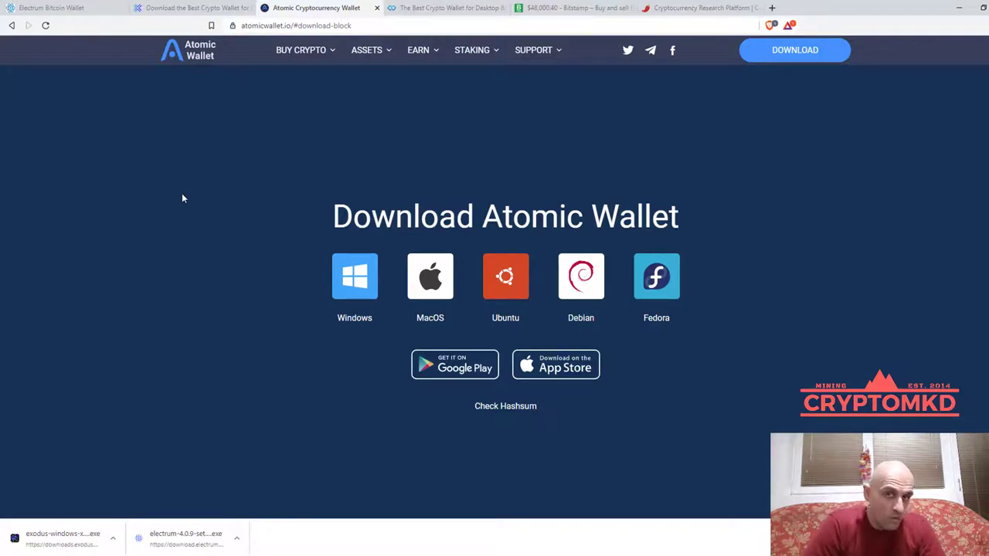
click(354, 274)
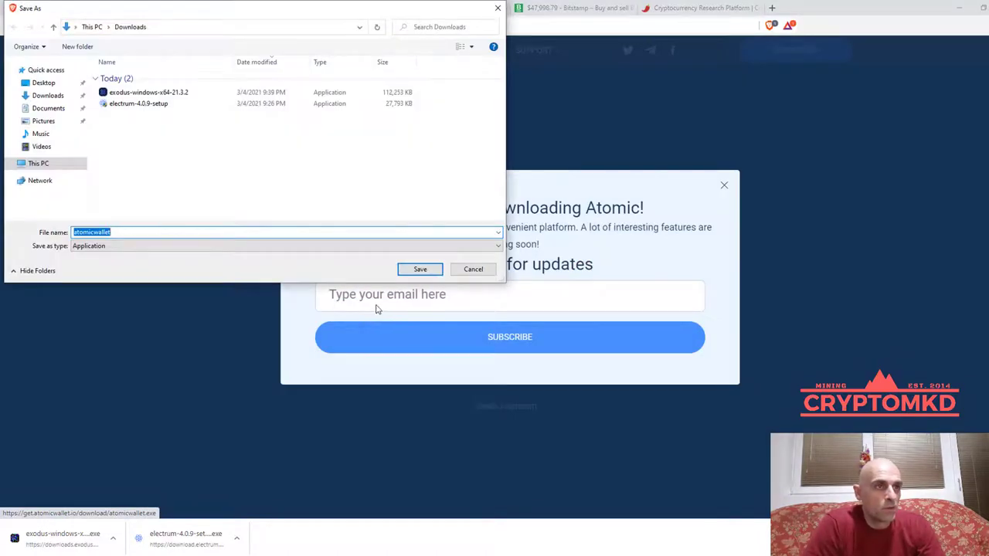
click(418, 267)
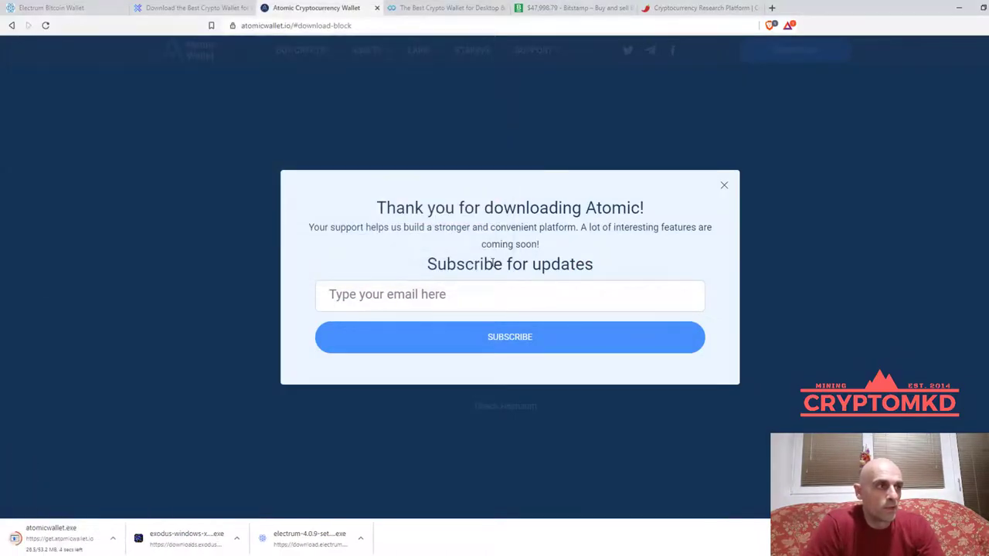
click(723, 186)
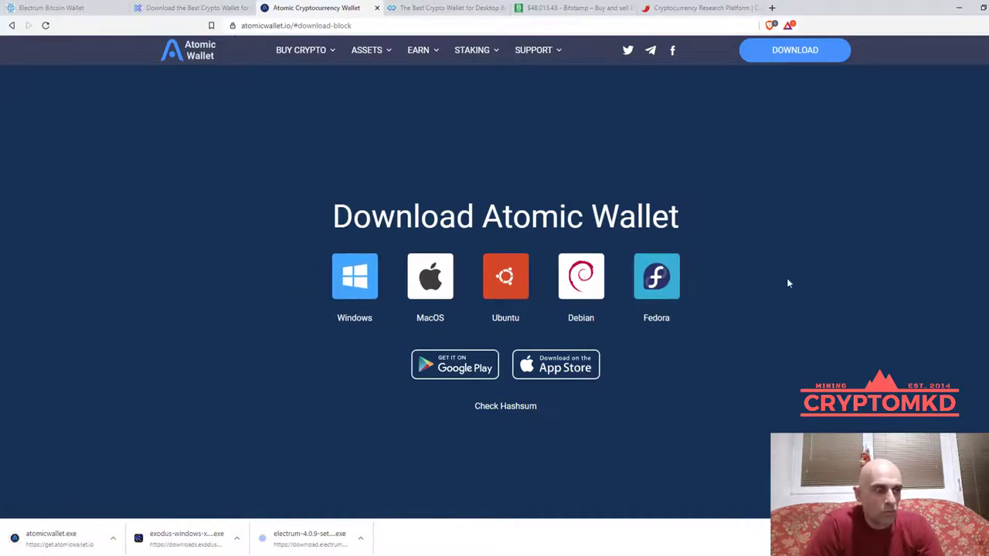
Run the atomicwallet installer from the Downloads folder and minimize the folder and browser windows.
key(alt+Tab)
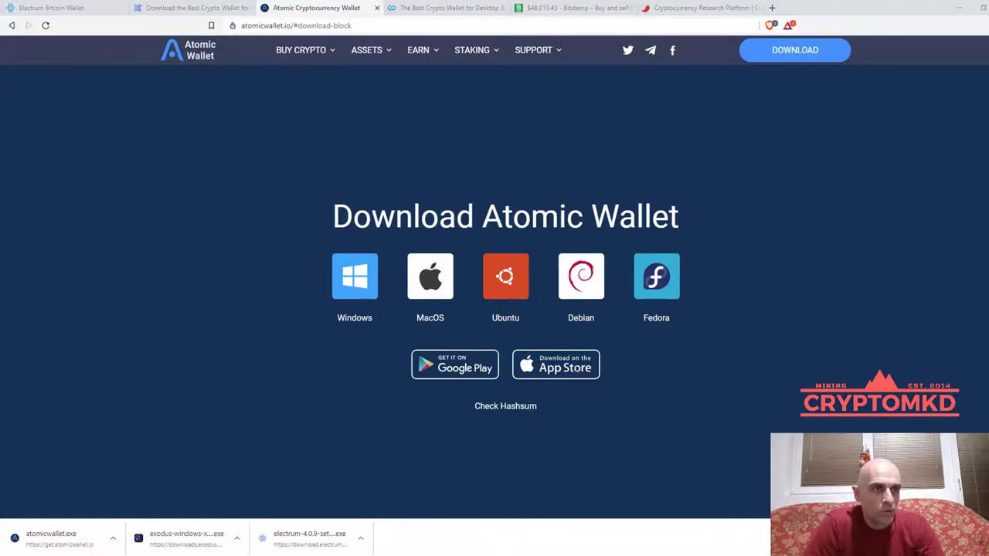
right_click(416, 272)
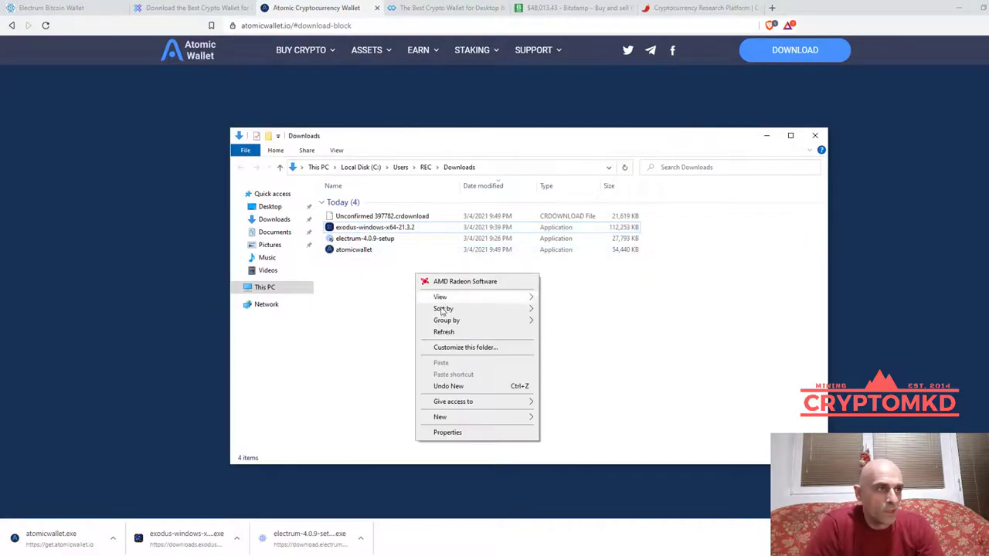
click(442, 333)
click(391, 229)
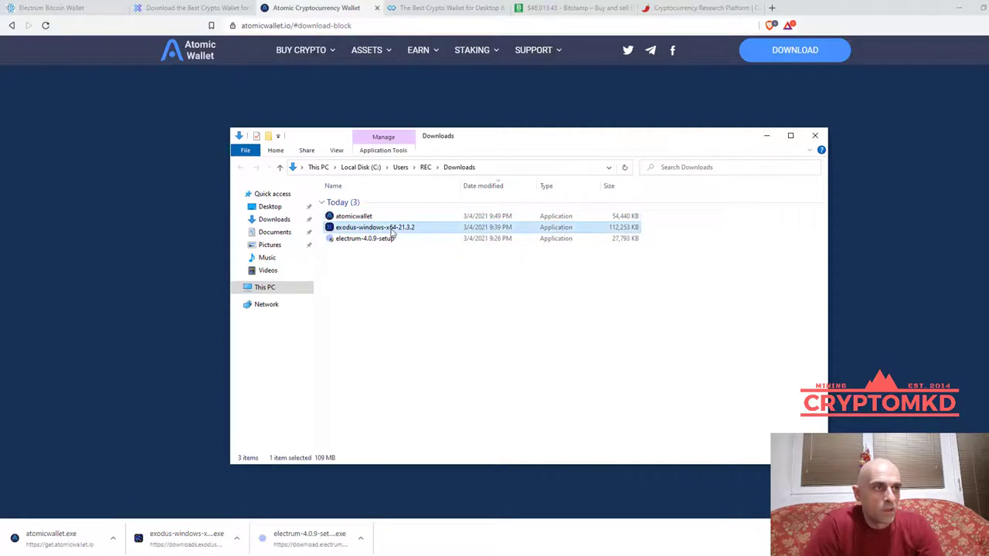
double_click(355, 216)
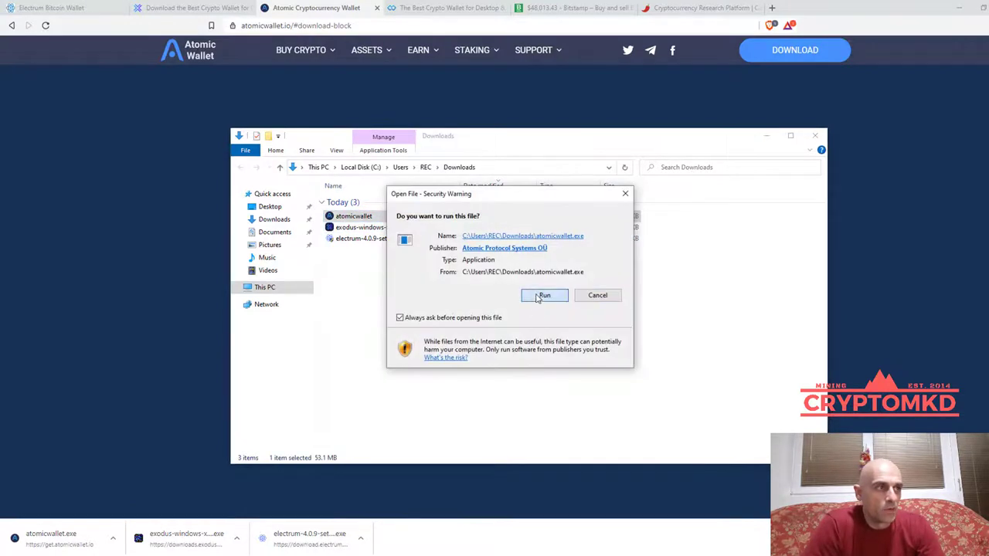
click(537, 297)
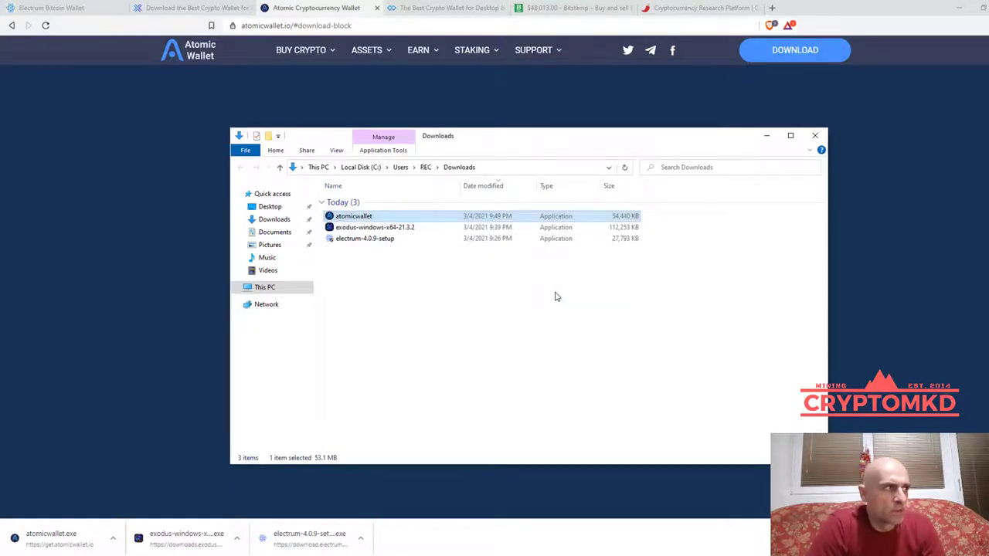
click(766, 136)
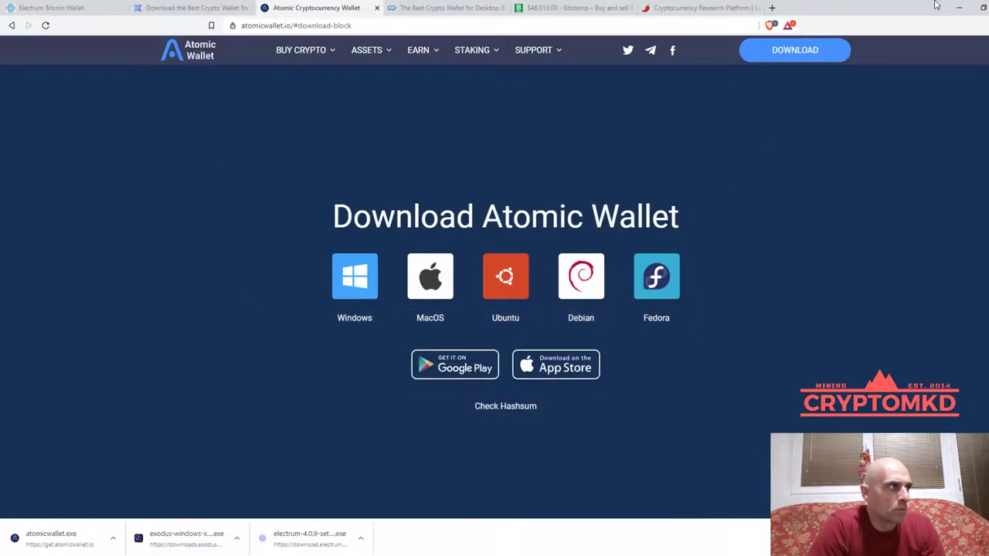
click(958, 8)
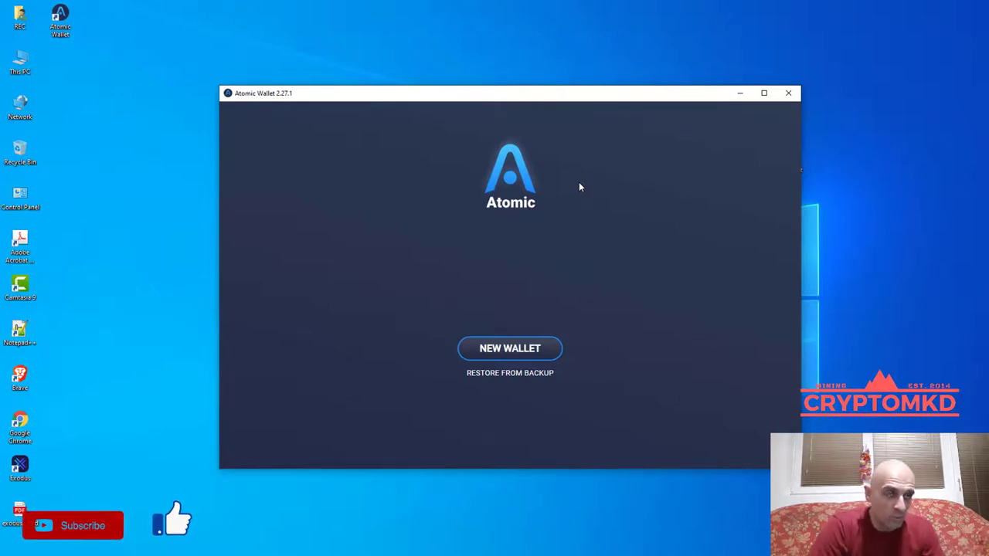
Start a new wallet in Atomic Wallet, enter and repeat the wallet password, and set it.
click(504, 351)
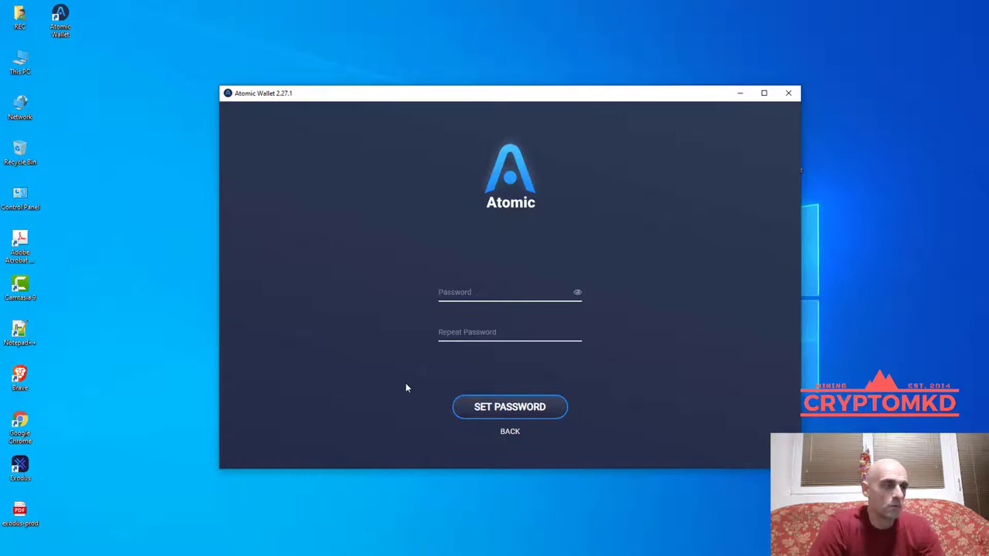
click(508, 434)
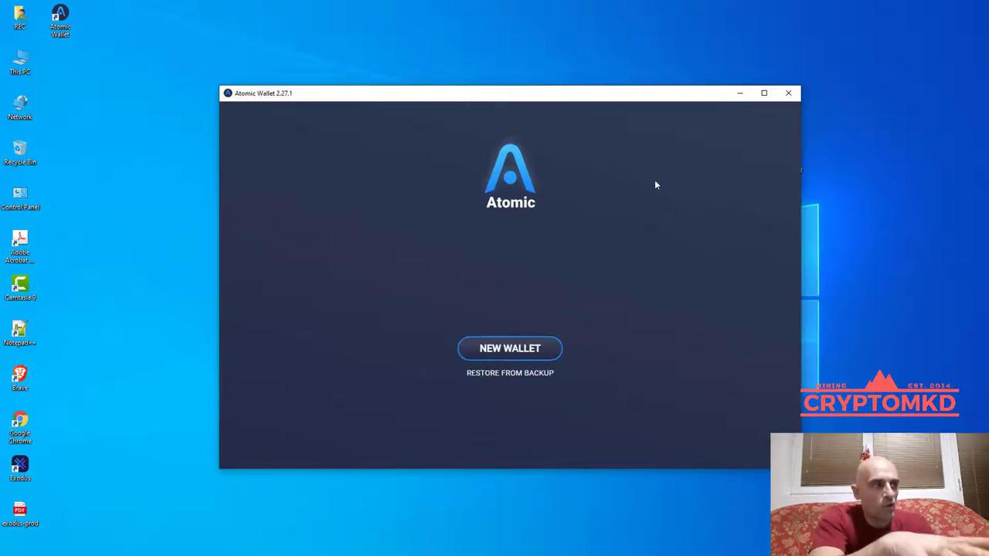
click(511, 349)
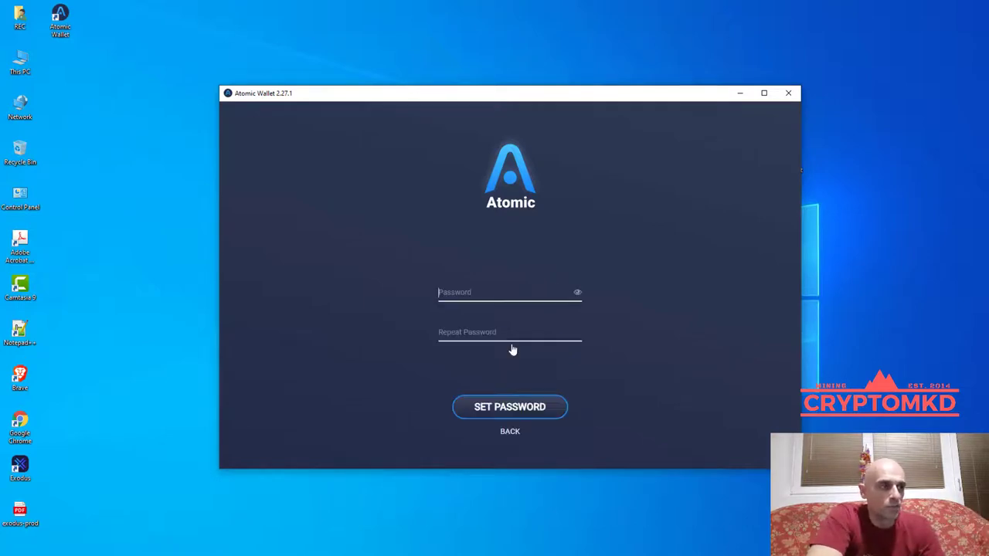
key(Tab)
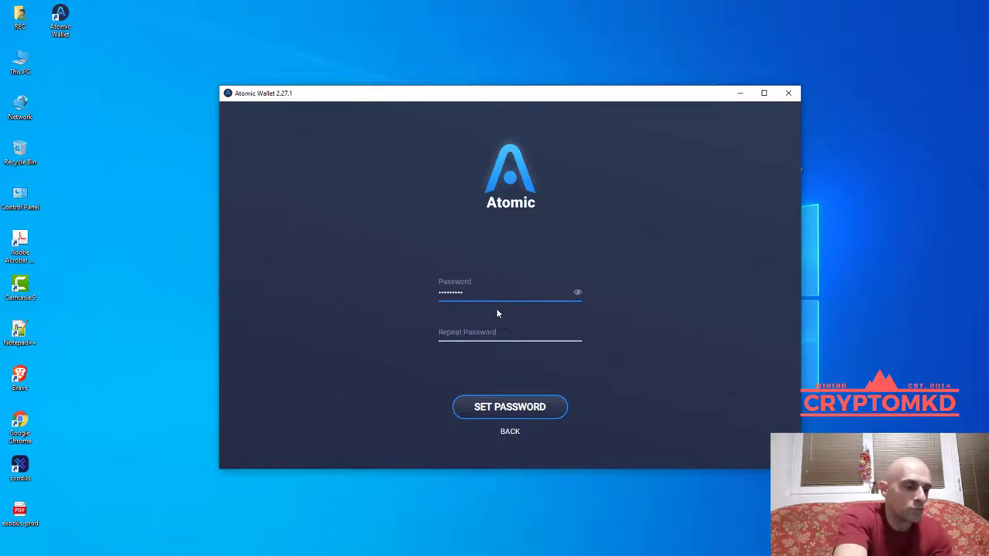
text(*********)
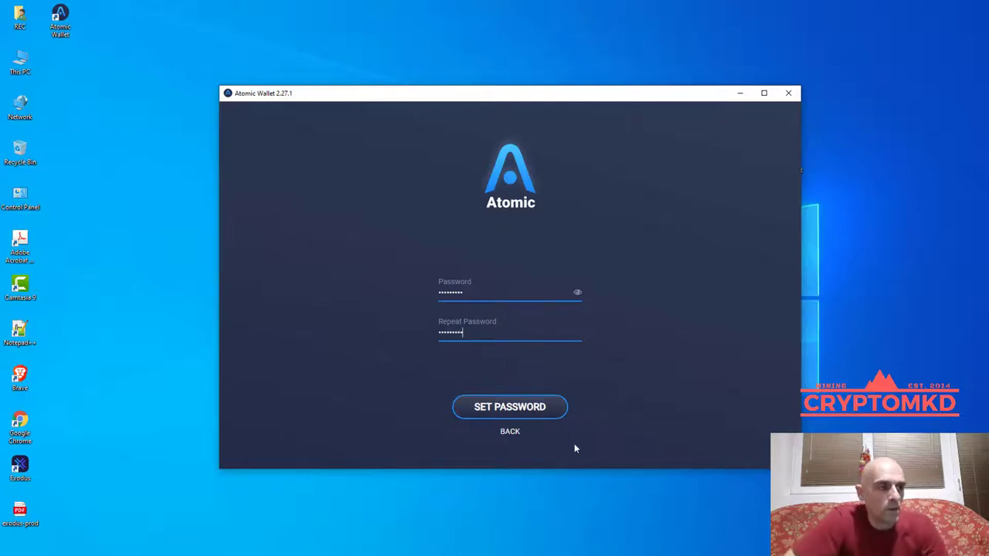
click(510, 408)
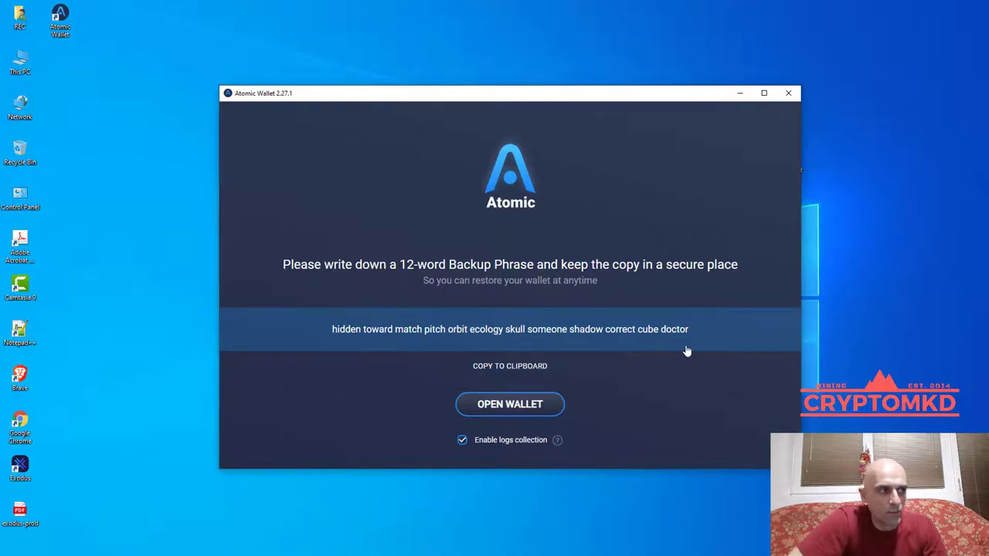
Copy the 12-word backup phrase into a new text document on the desktop, save it, and minimize the document.
click(520, 368)
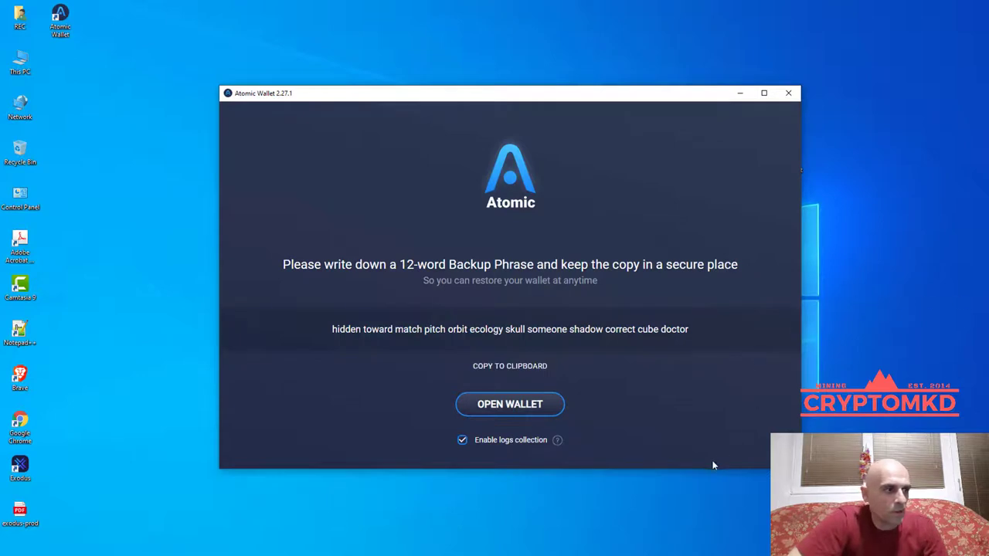
right_click(860, 268)
mouse_move(880, 365)
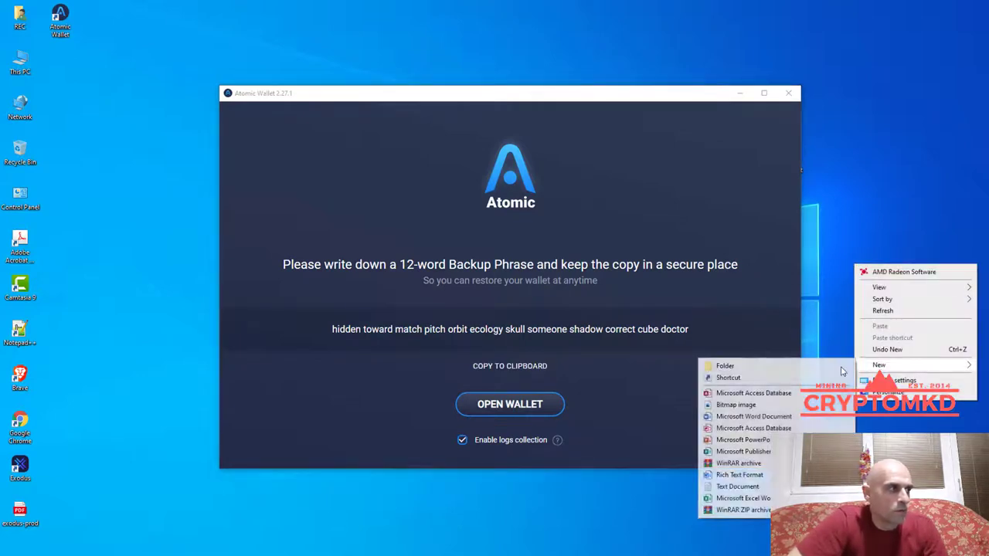
click(737, 486)
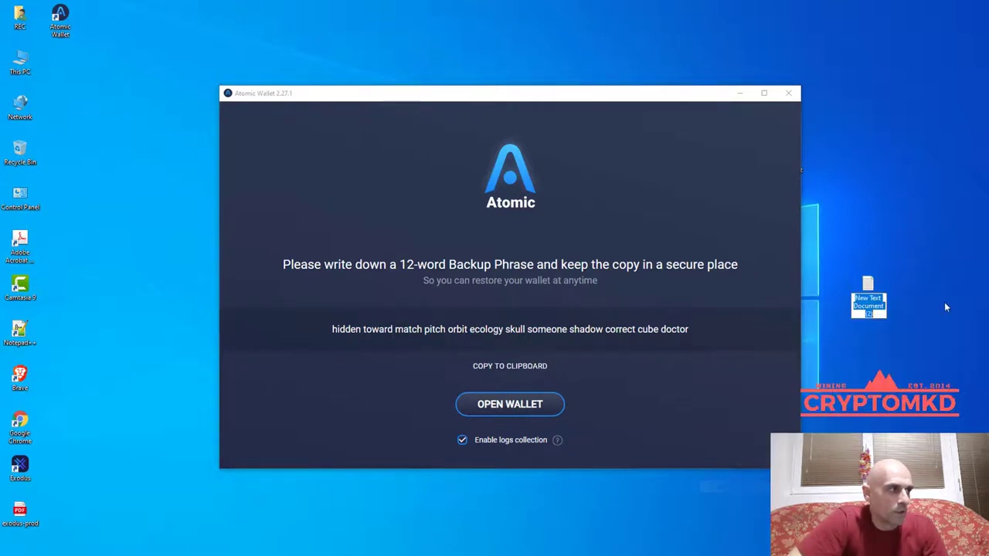
double_click(876, 300)
right_click(565, 226)
click(591, 271)
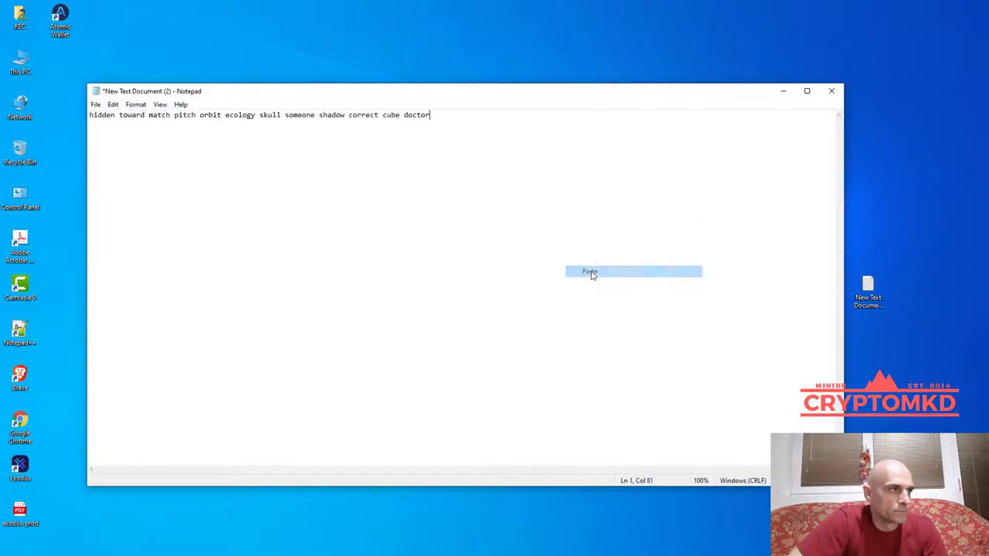
click(95, 104)
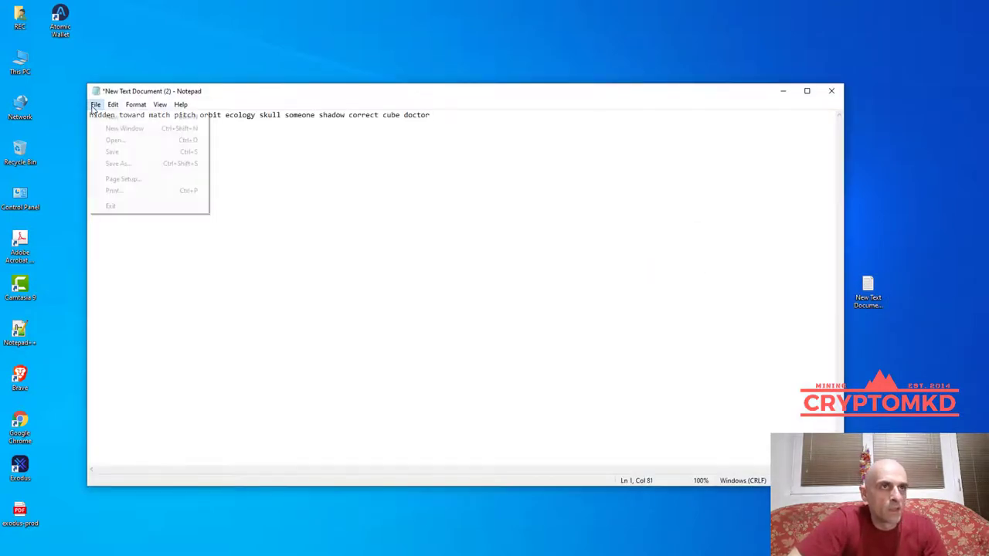
click(108, 151)
click(781, 94)
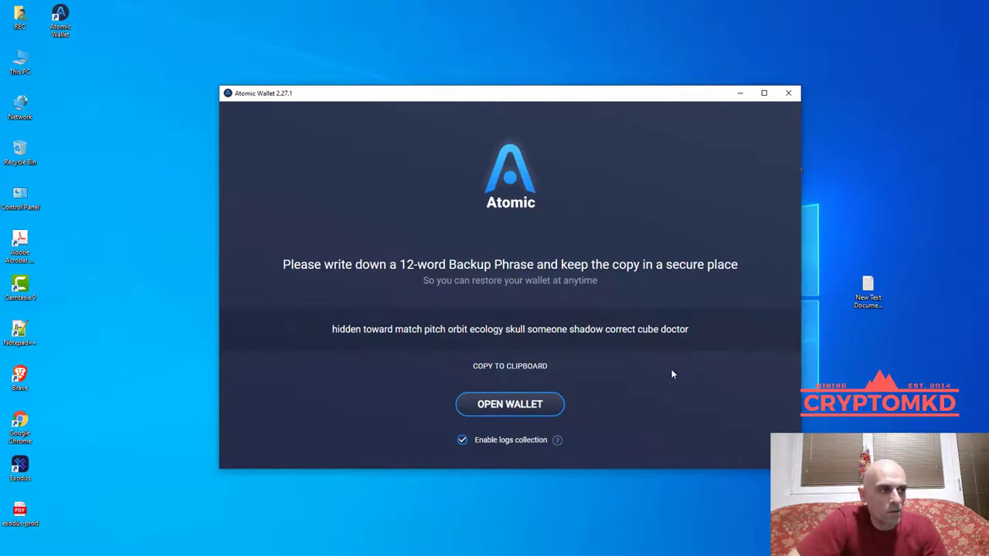
Open the new Atomic wallet, maximize its window, and look through the list of supported assets.
click(493, 408)
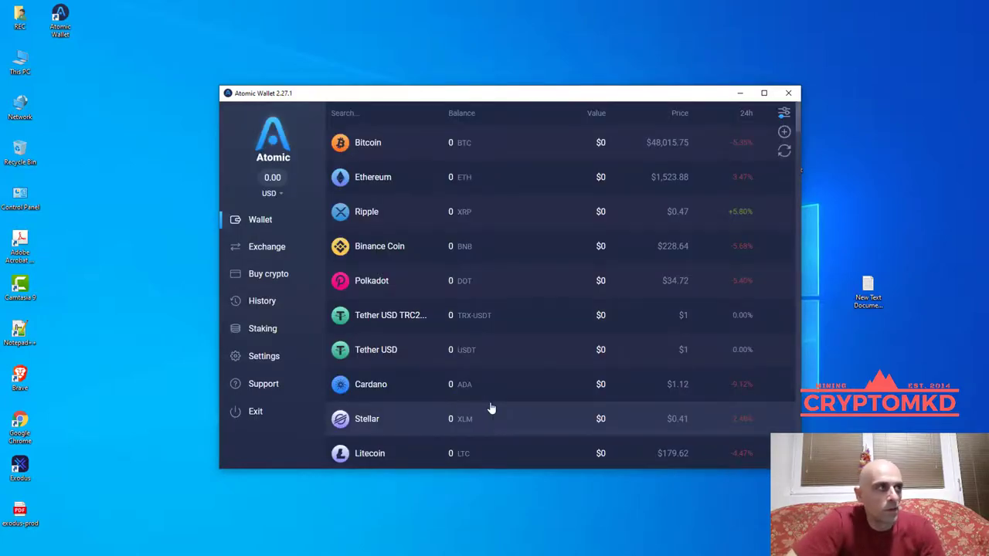
click(764, 93)
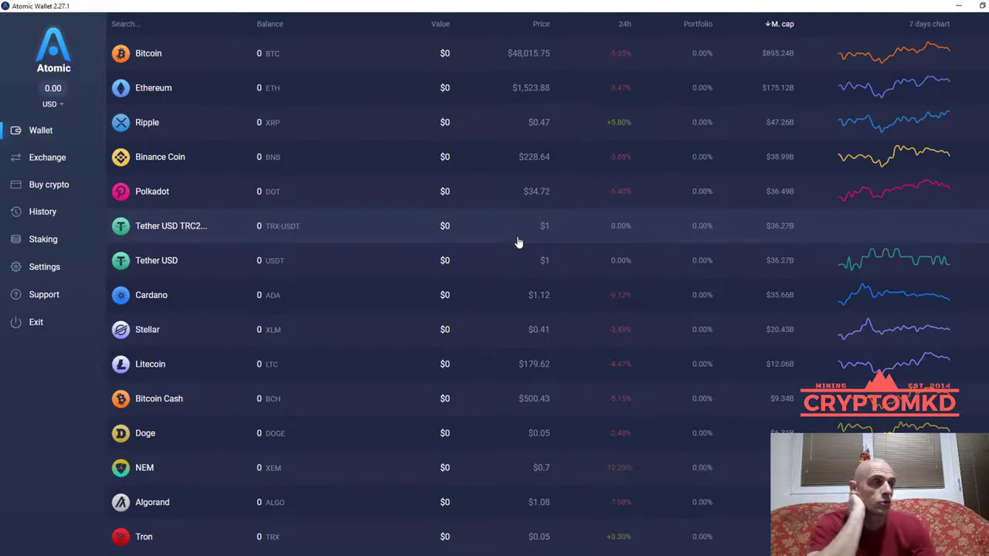
scroll(289, 191, down, 15)
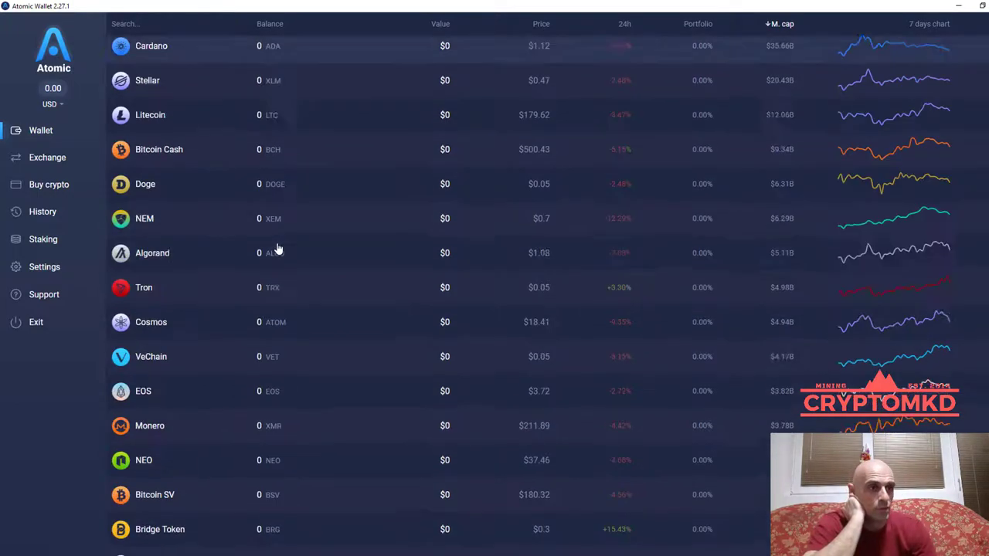
scroll(263, 248, down, 20)
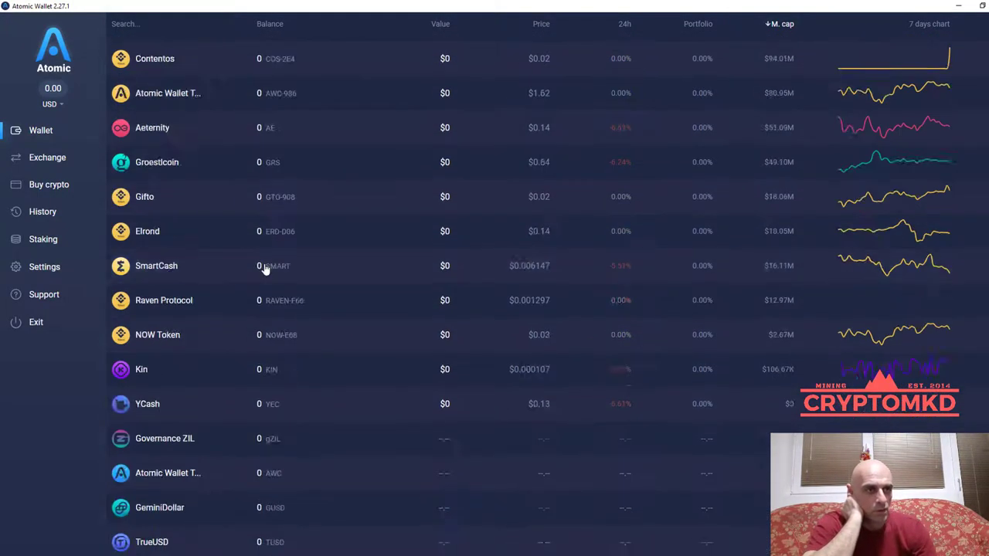
scroll(270, 280, down, 10)
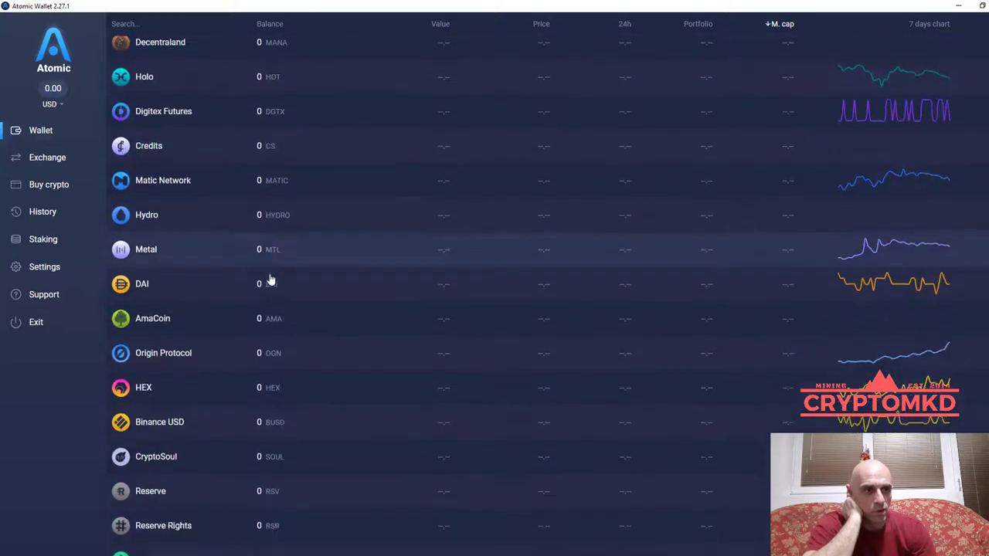
scroll(270, 279, up, 20)
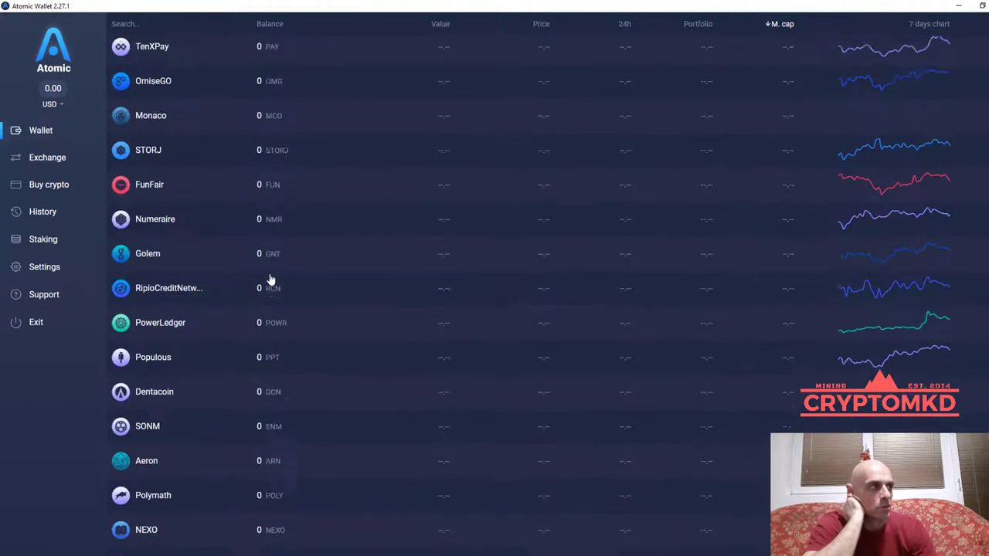
scroll(271, 280, up, 15)
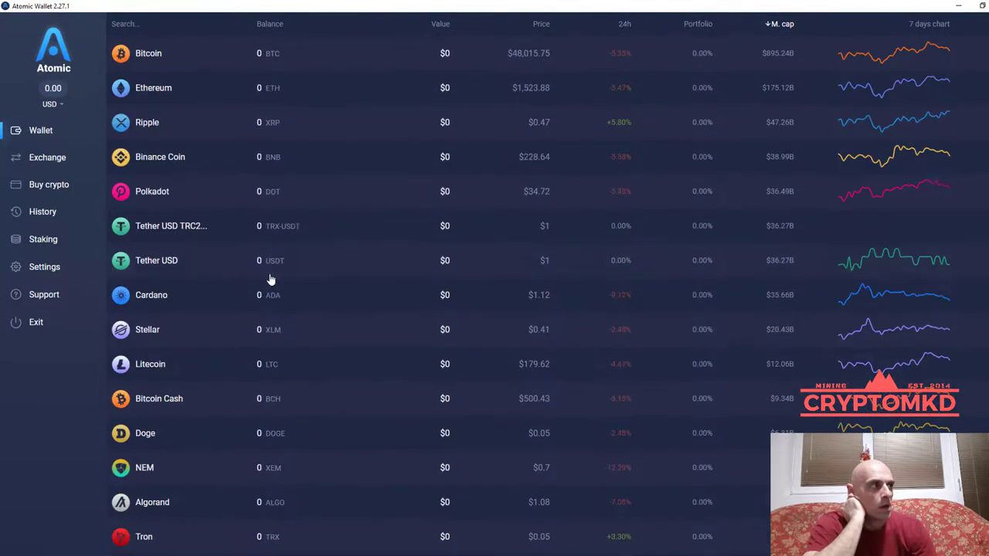
Open the Instant Exchange page and browse the currencies that can be exchanged from.
click(39, 161)
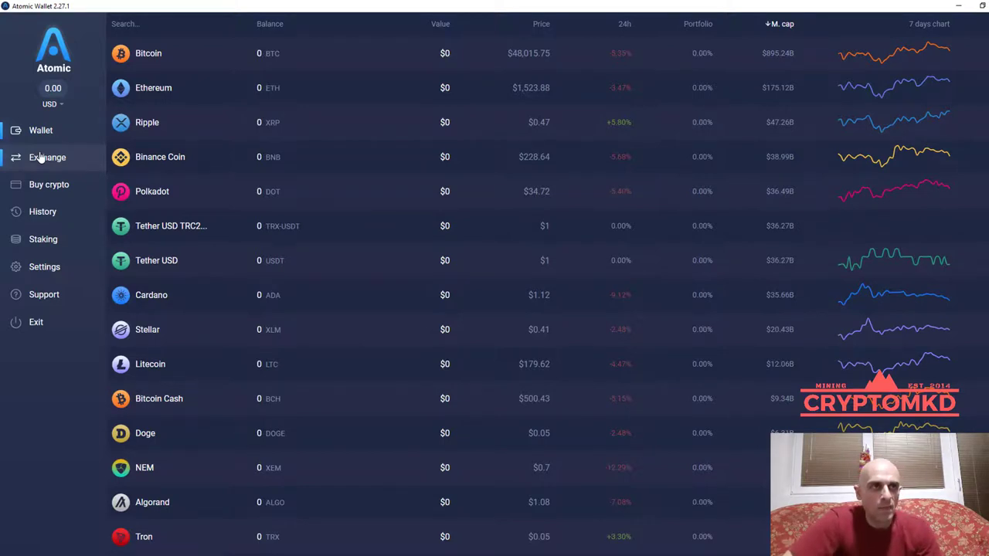
click(42, 156)
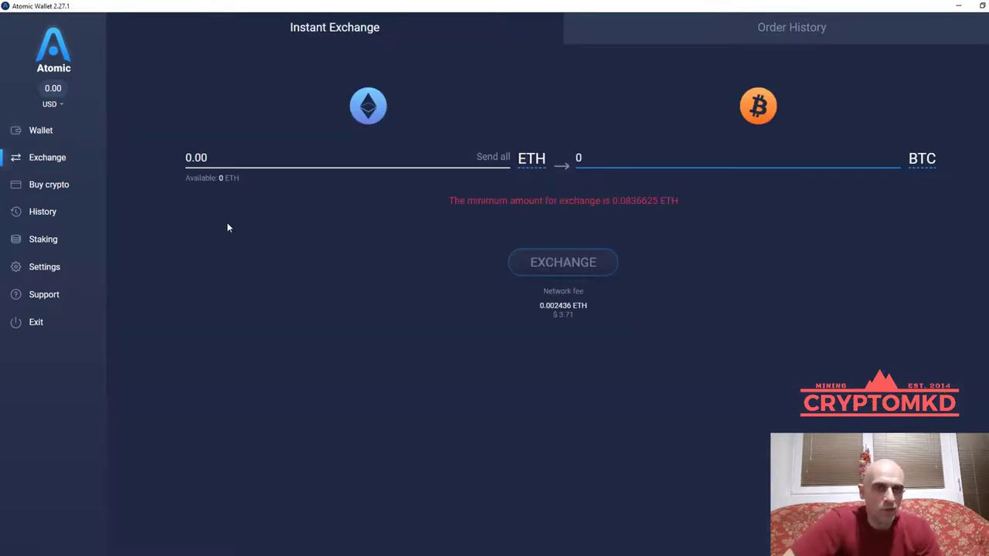
click(35, 138)
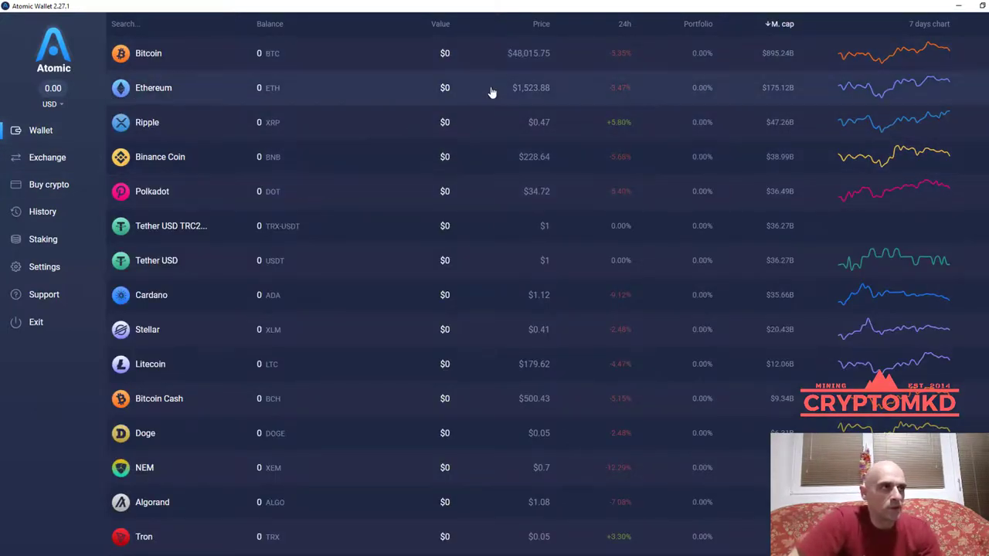
click(29, 159)
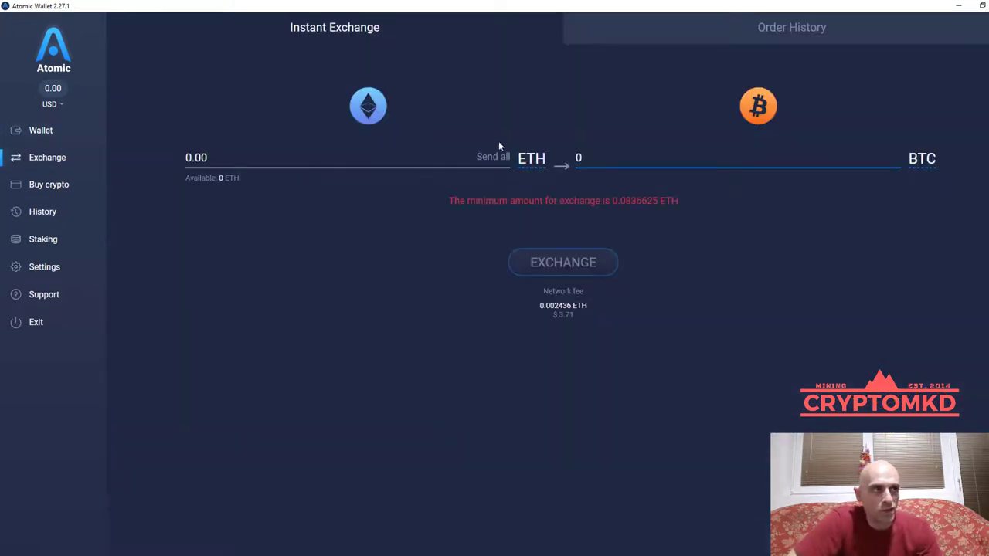
click(526, 160)
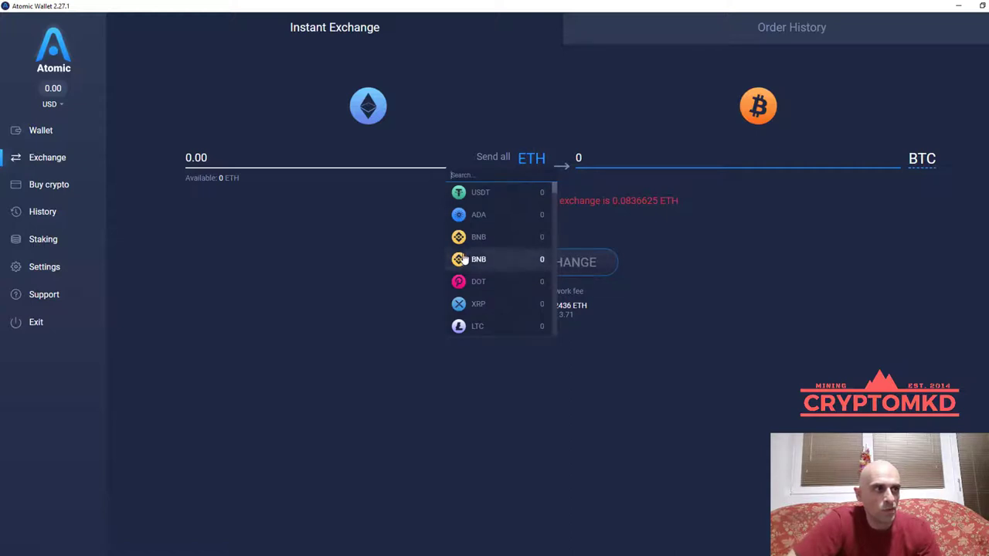
scroll(499, 256, down, 5)
scroll(494, 258, down, 10)
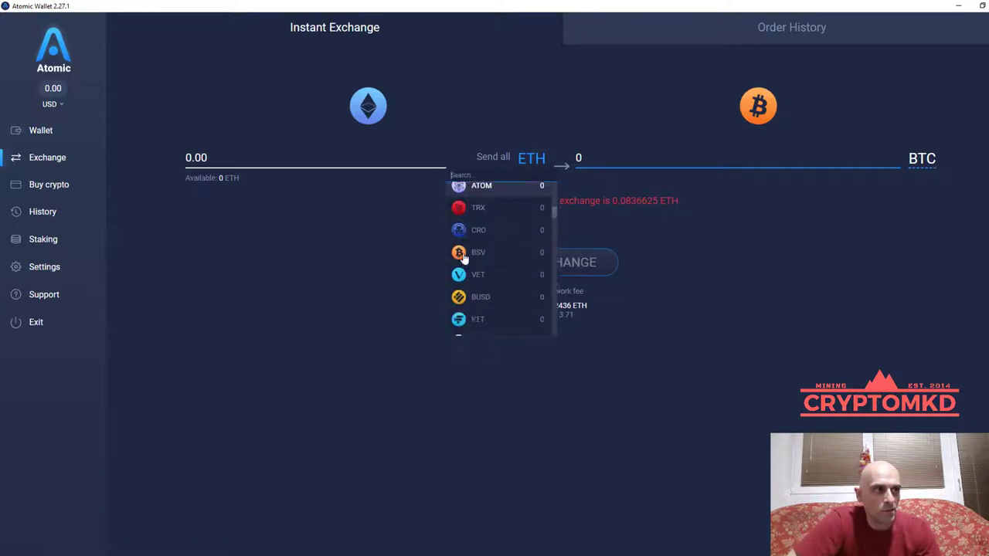
scroll(522, 254, down, 5)
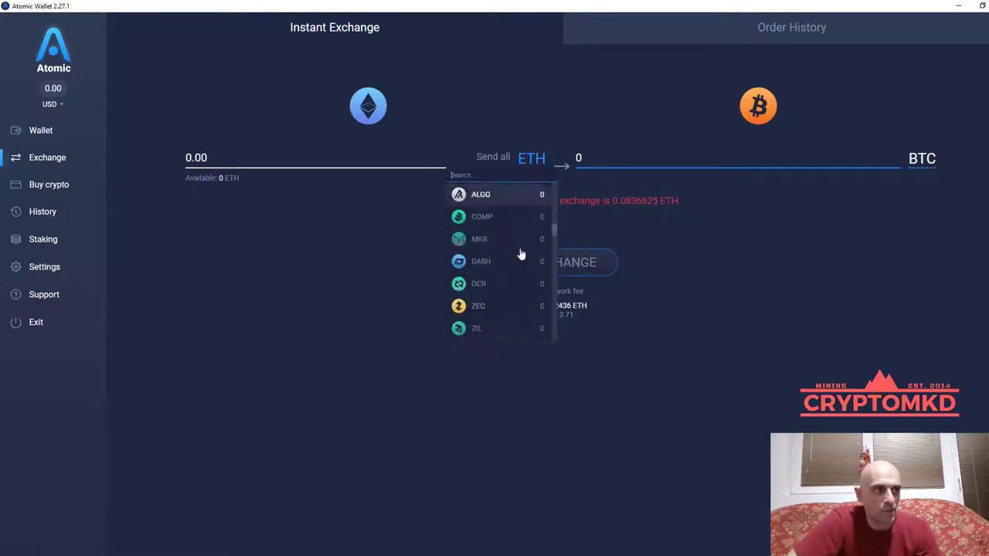
Try XEM as the currency to receive, then set the exchange pair to BTC to ETH.
click(922, 159)
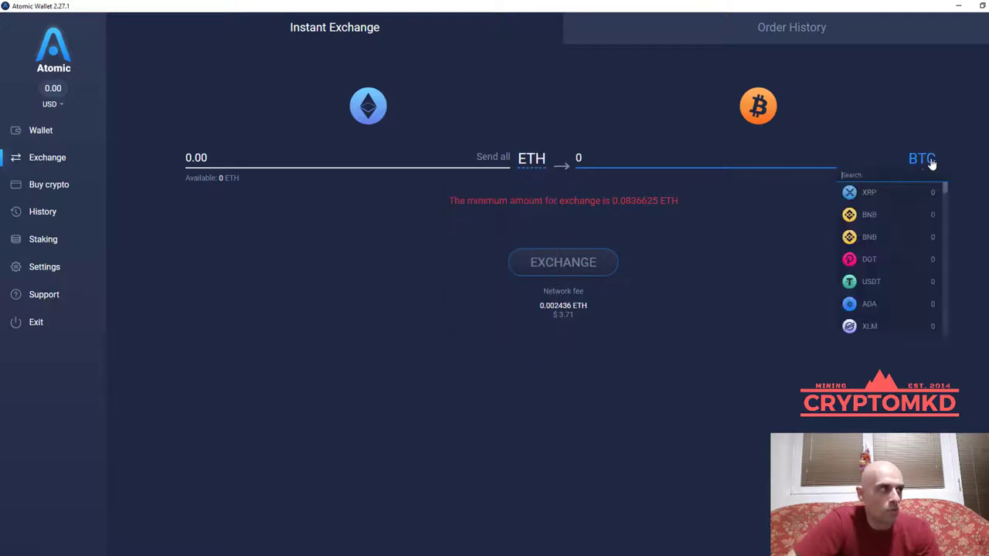
scroll(894, 237, down, 5)
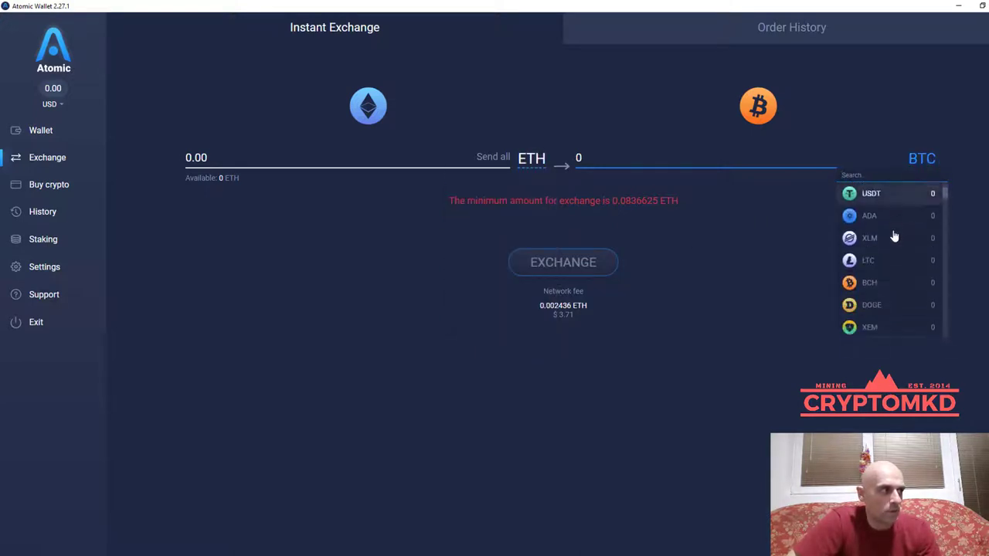
click(893, 236)
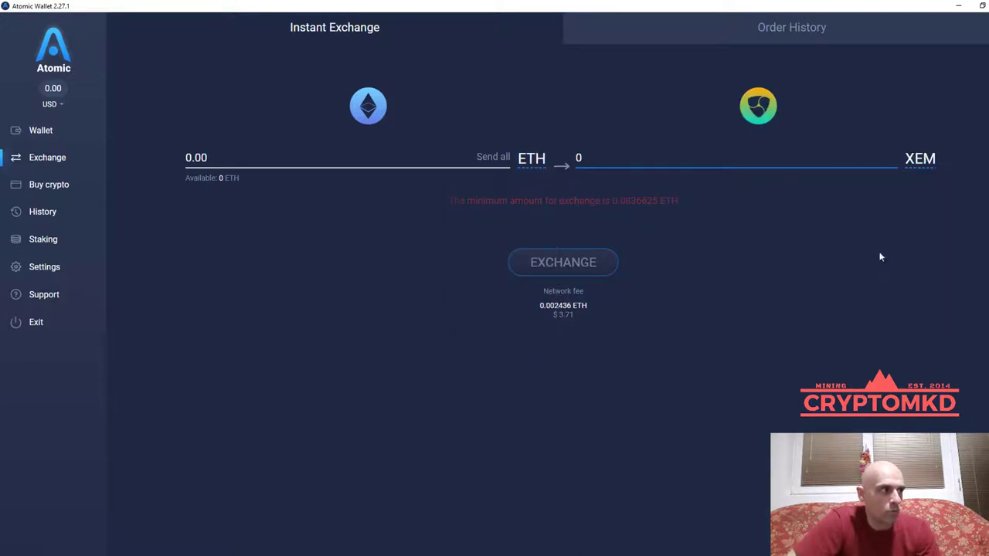
click(525, 164)
click(511, 194)
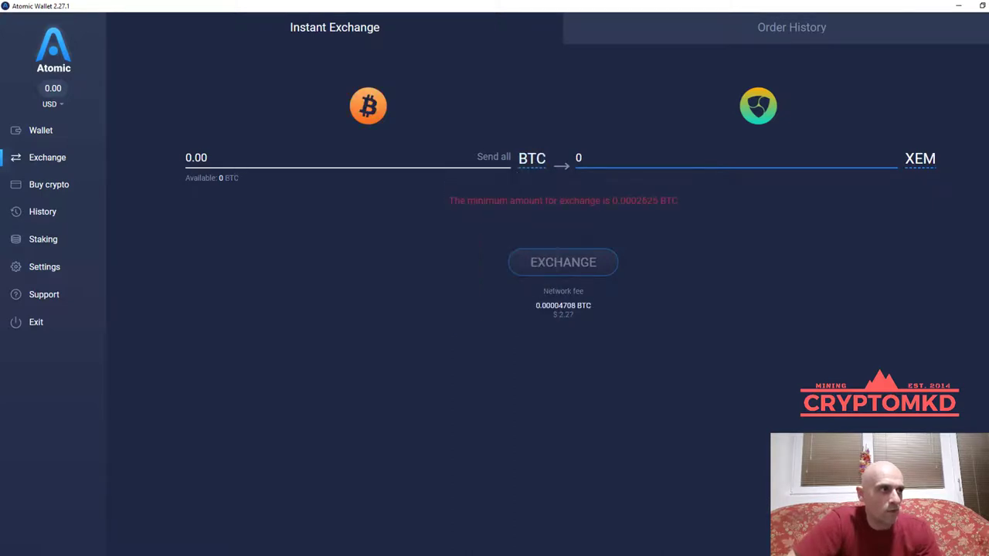
click(920, 159)
click(859, 192)
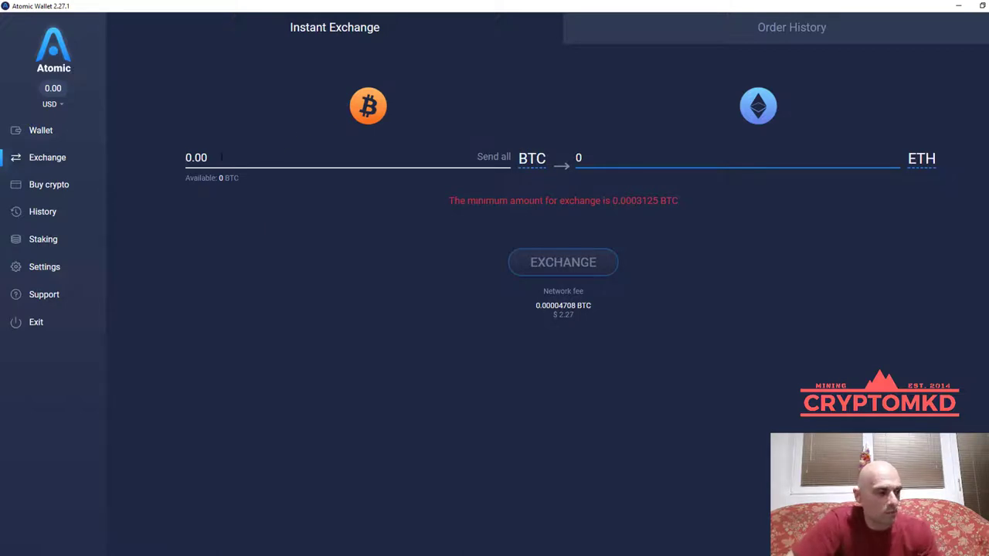
Enter an amount of 1 BTC to preview its exchange into ETH.
text(0.)
key(BackSpace)
key(BackSpace)
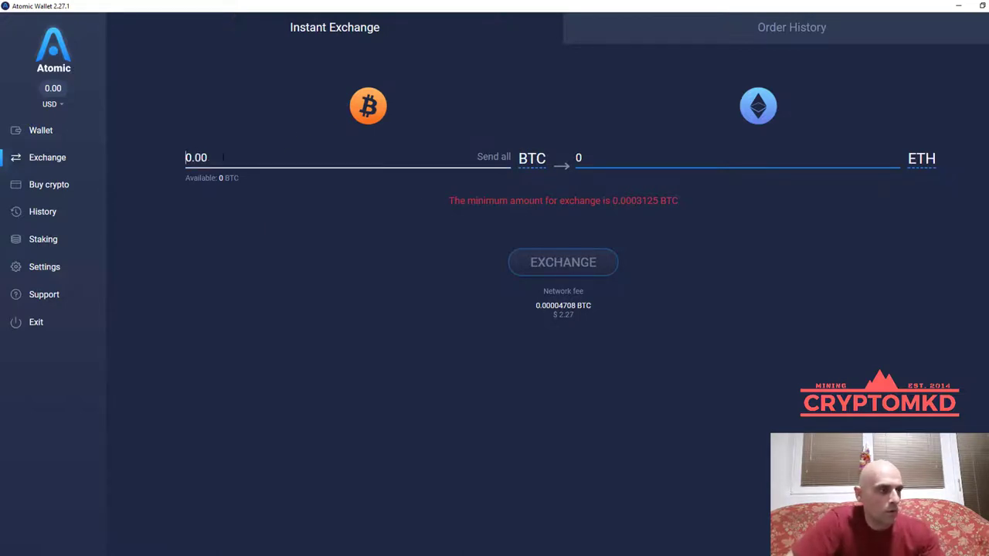
text(1)
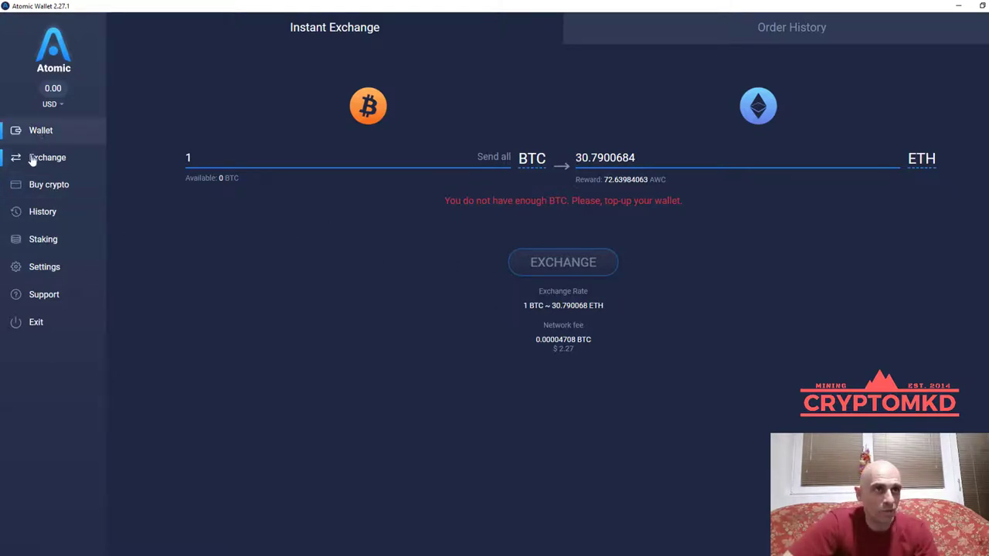
Revisit the wallet's asset list and the exchange page, and open the page for buying crypto.
click(39, 132)
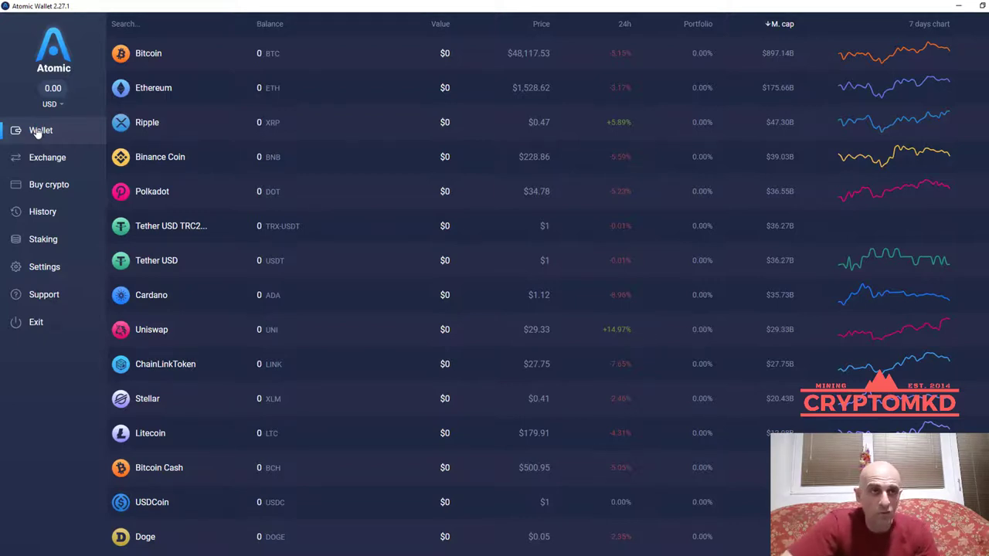
click(68, 162)
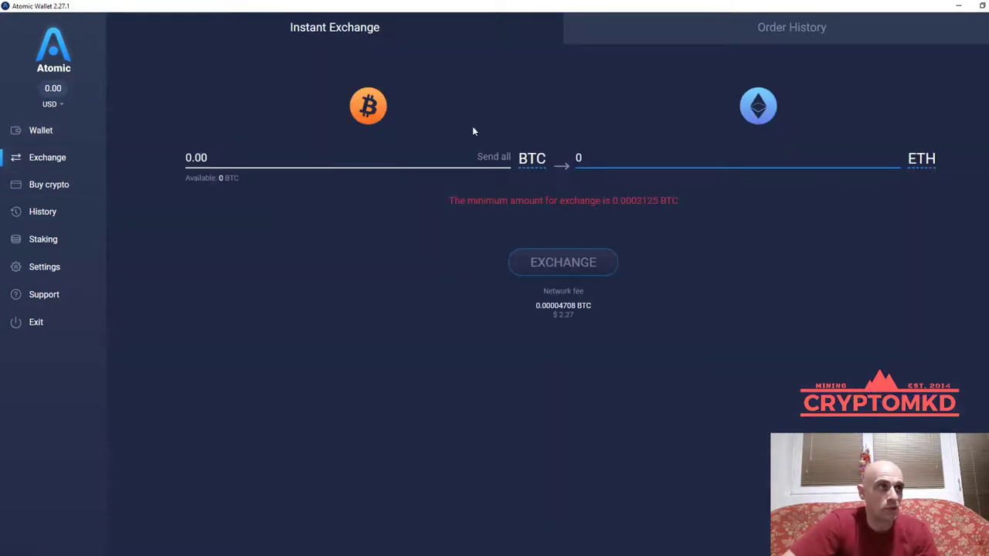
click(66, 196)
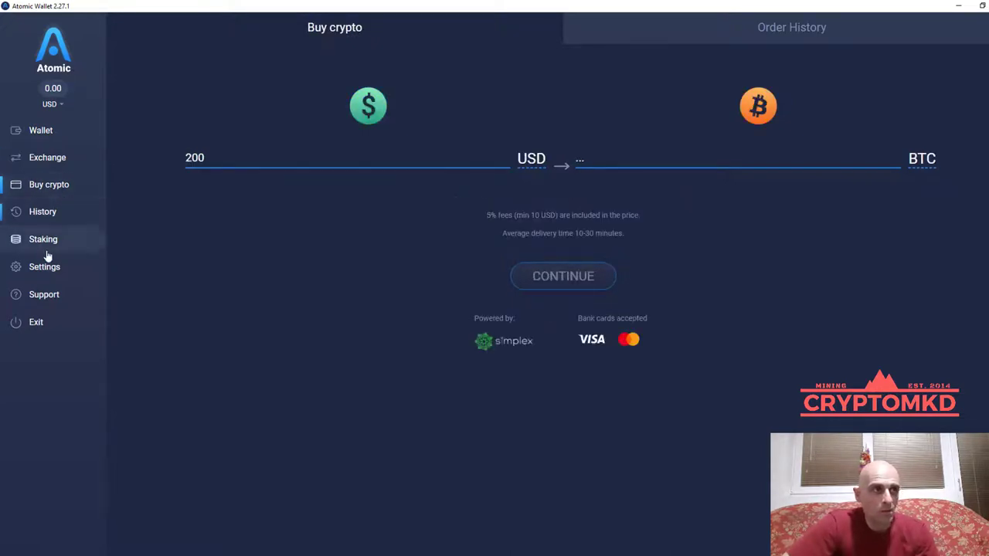